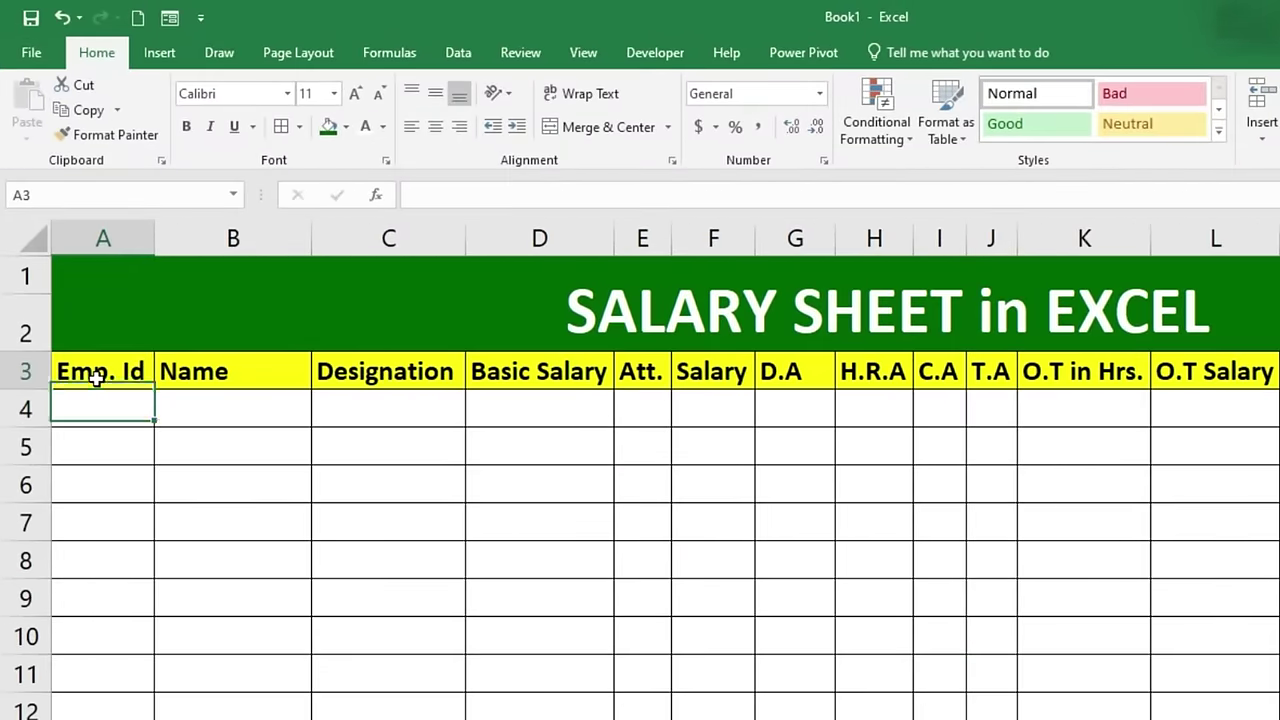
Enter employee ids ES101 in A4 and ES102 in A5
click(97, 375)
click(225, 377)
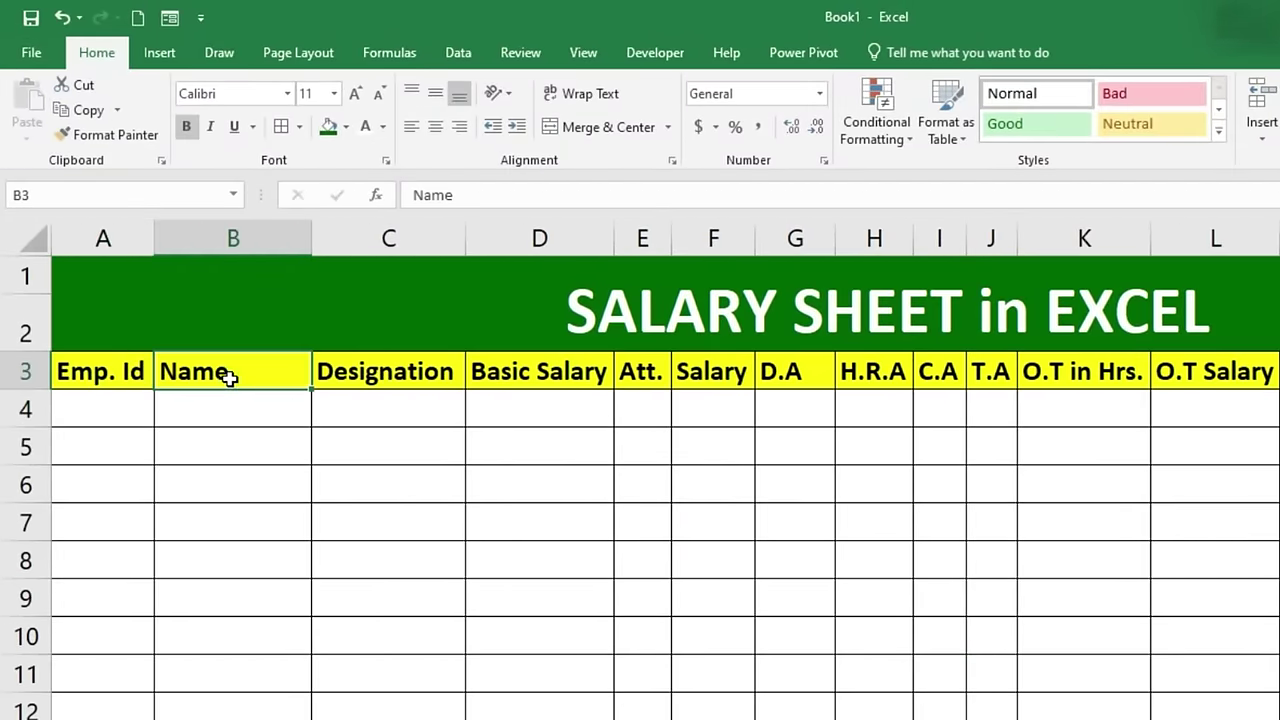
click(350, 372)
click(514, 374)
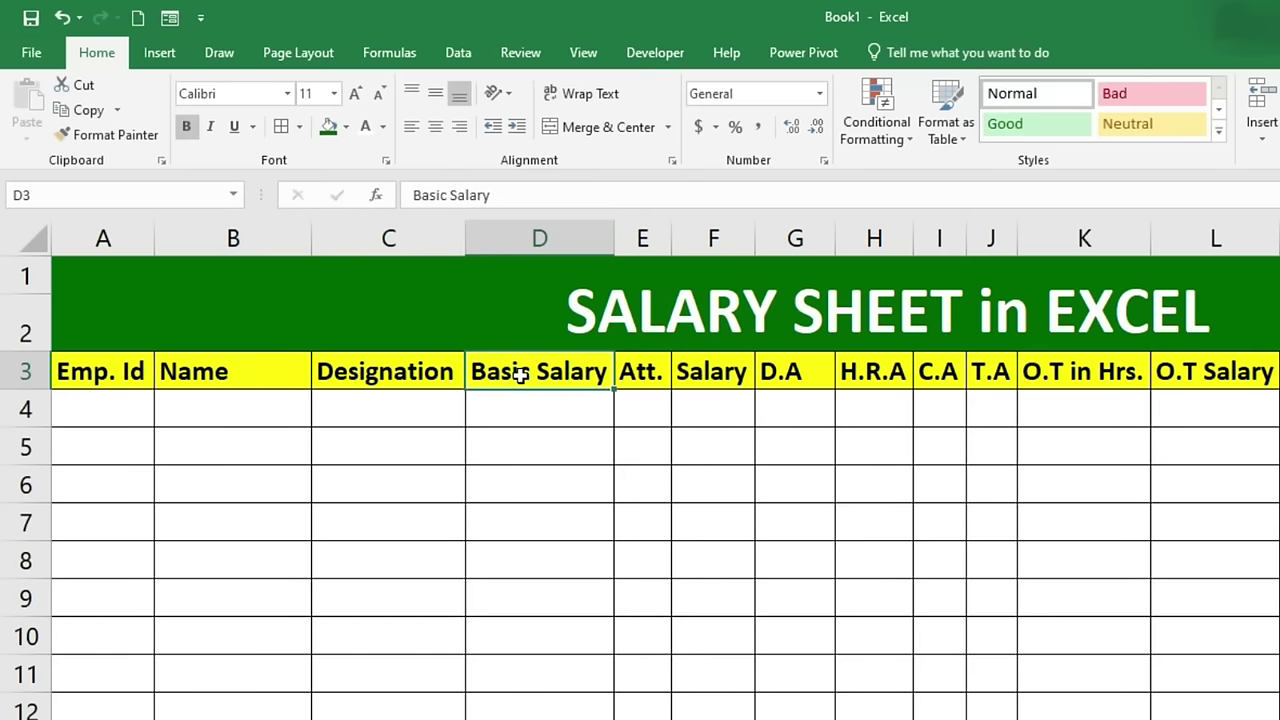
click(64, 418)
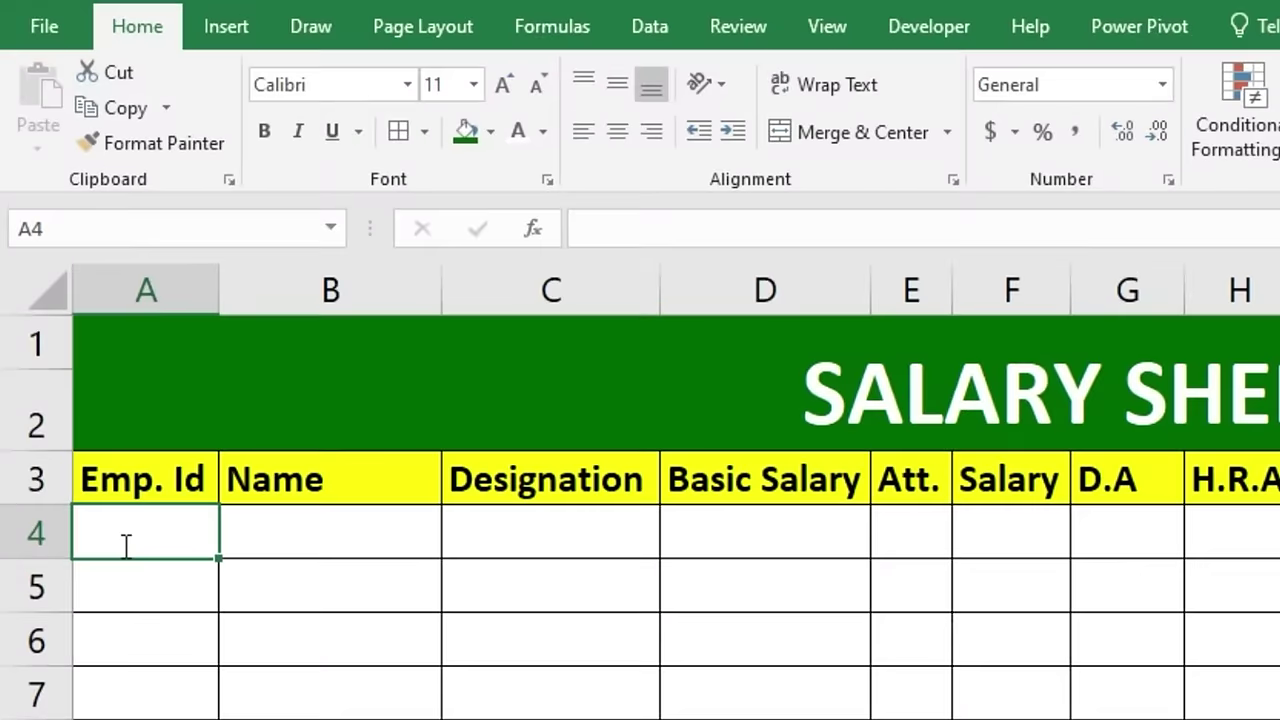
text(eS101)
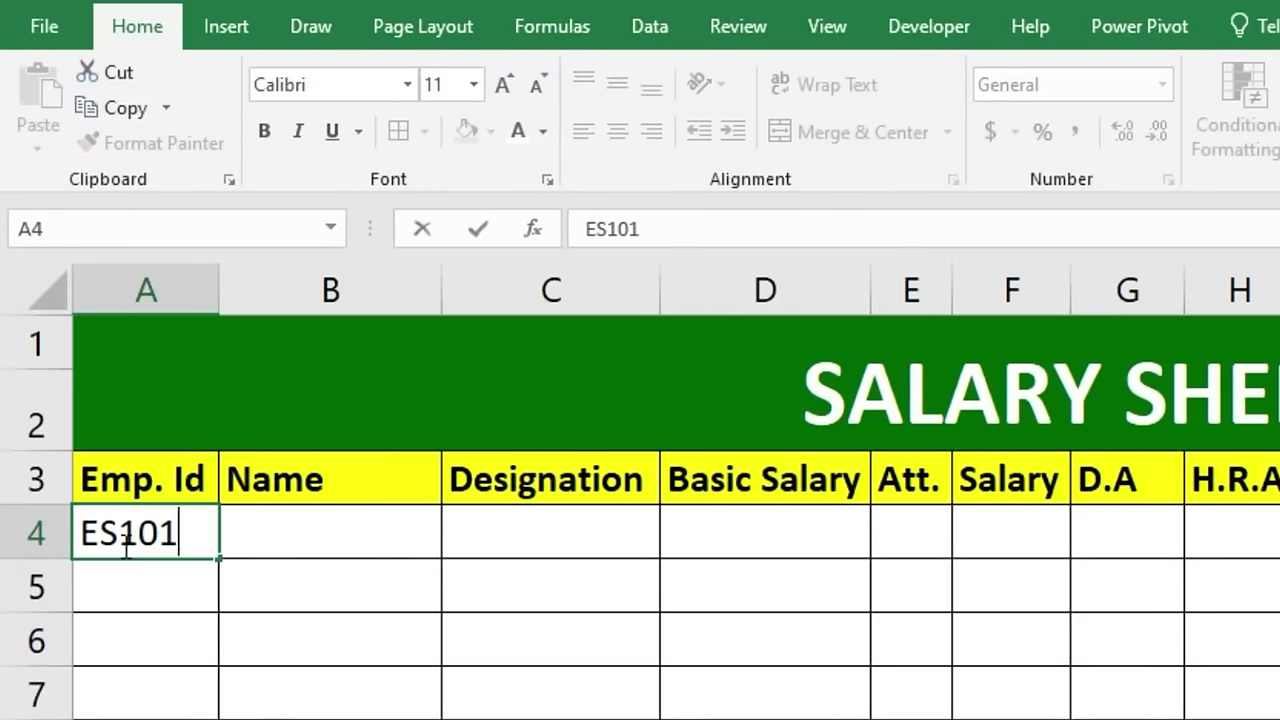
click(268, 661)
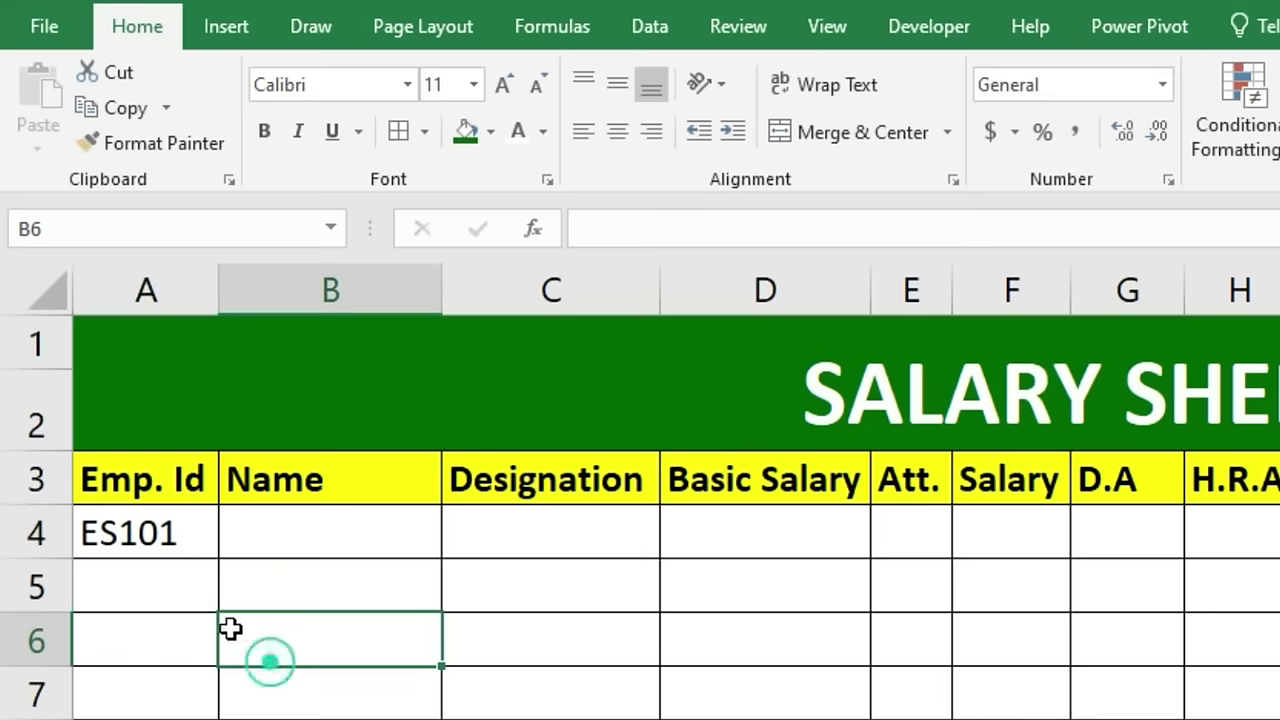
click(164, 593)
text(ES102)
key(Return)
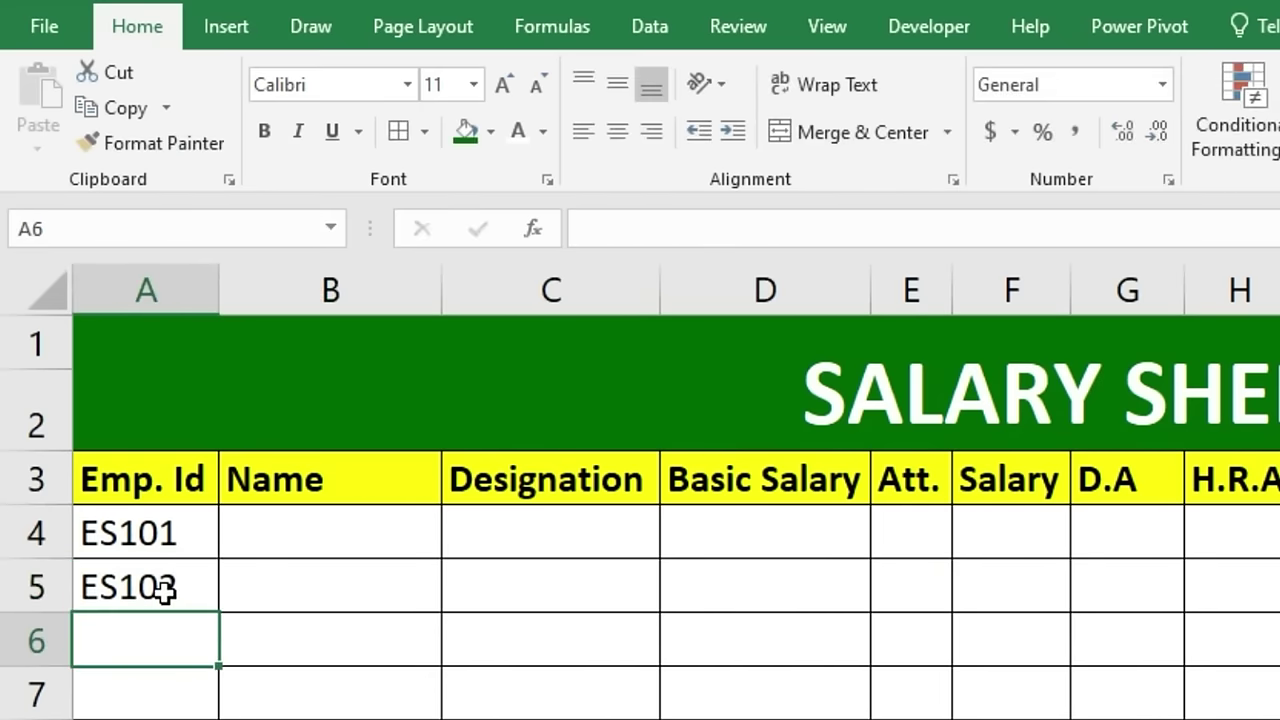
Fill the Emp. Id series down column A to ES112 in row 15
drag(163, 534, 171, 583)
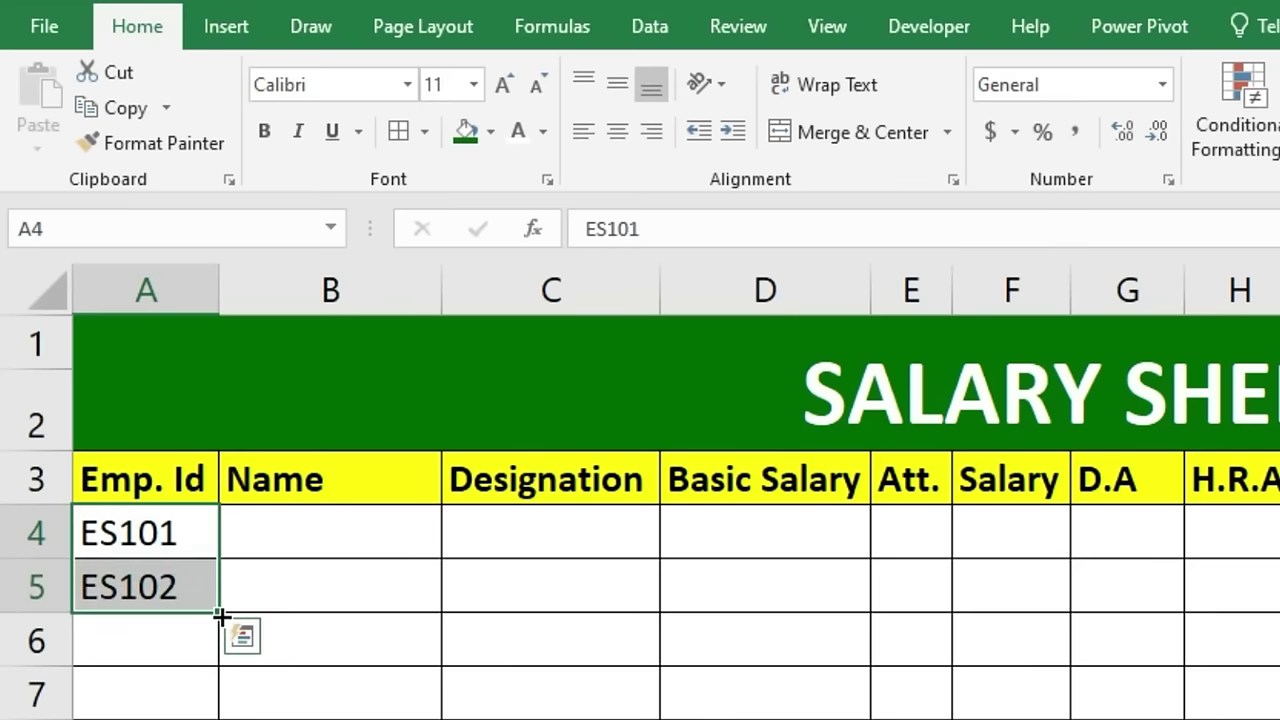
drag(221, 615, 150, 715)
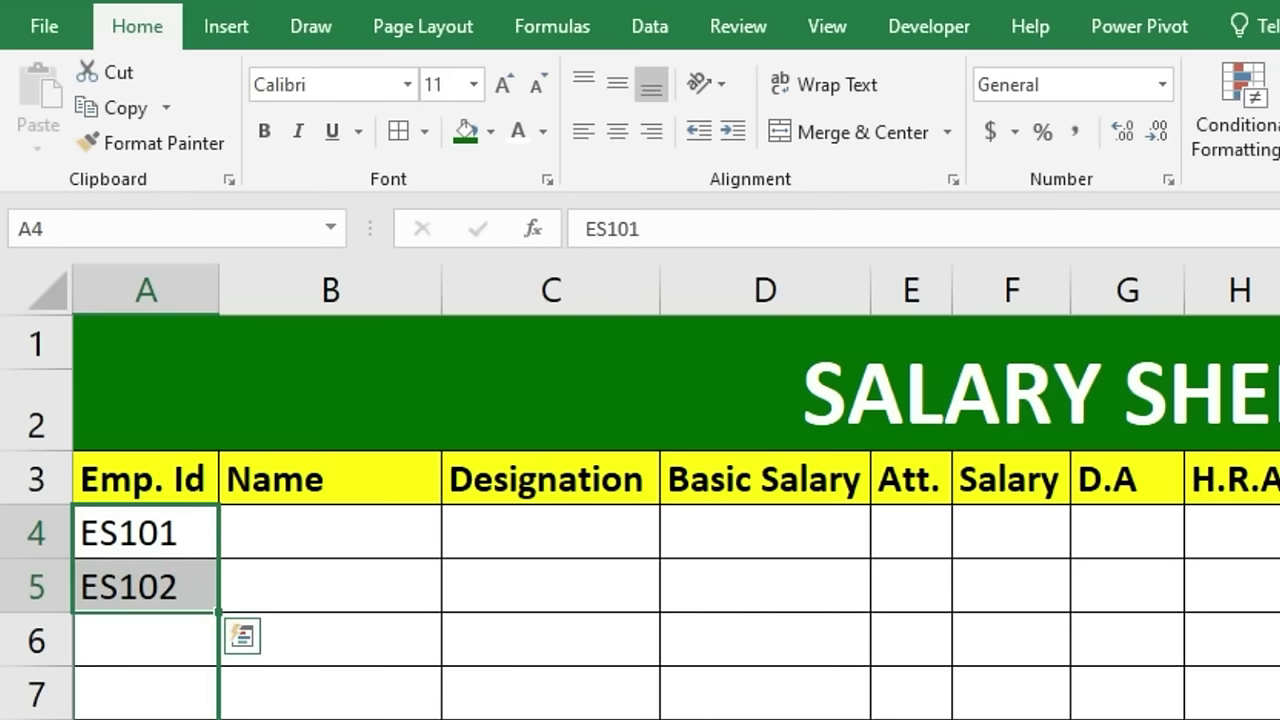
drag(219, 612, 132, 660)
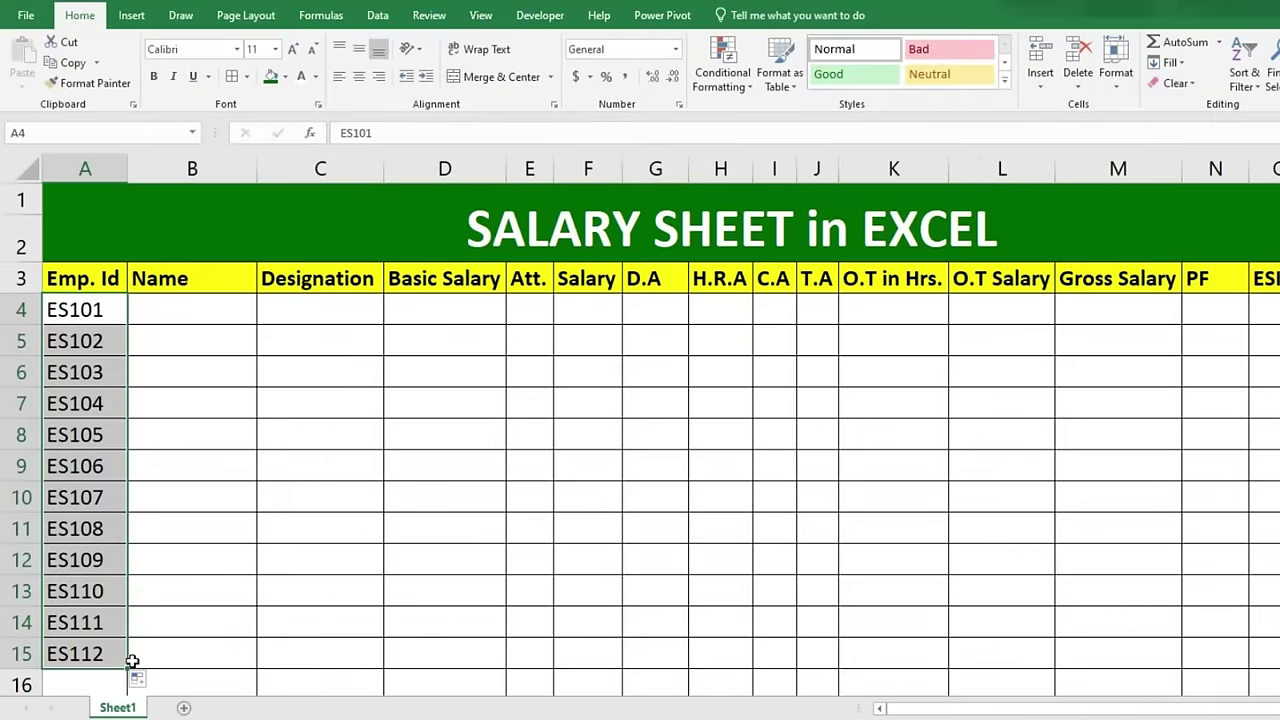
Enter the first six employee names in B4:B9
click(234, 302)
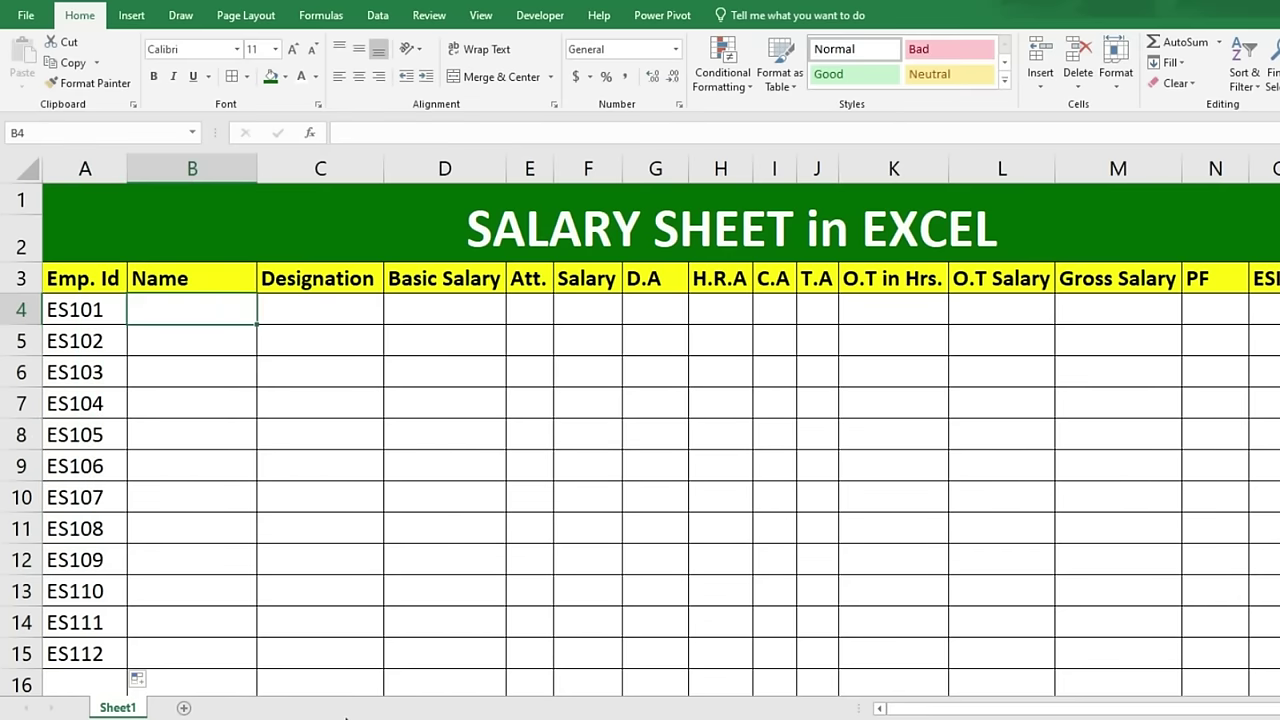
text(rA)
key(BackSpace)
key(BackSpace)
text(R)
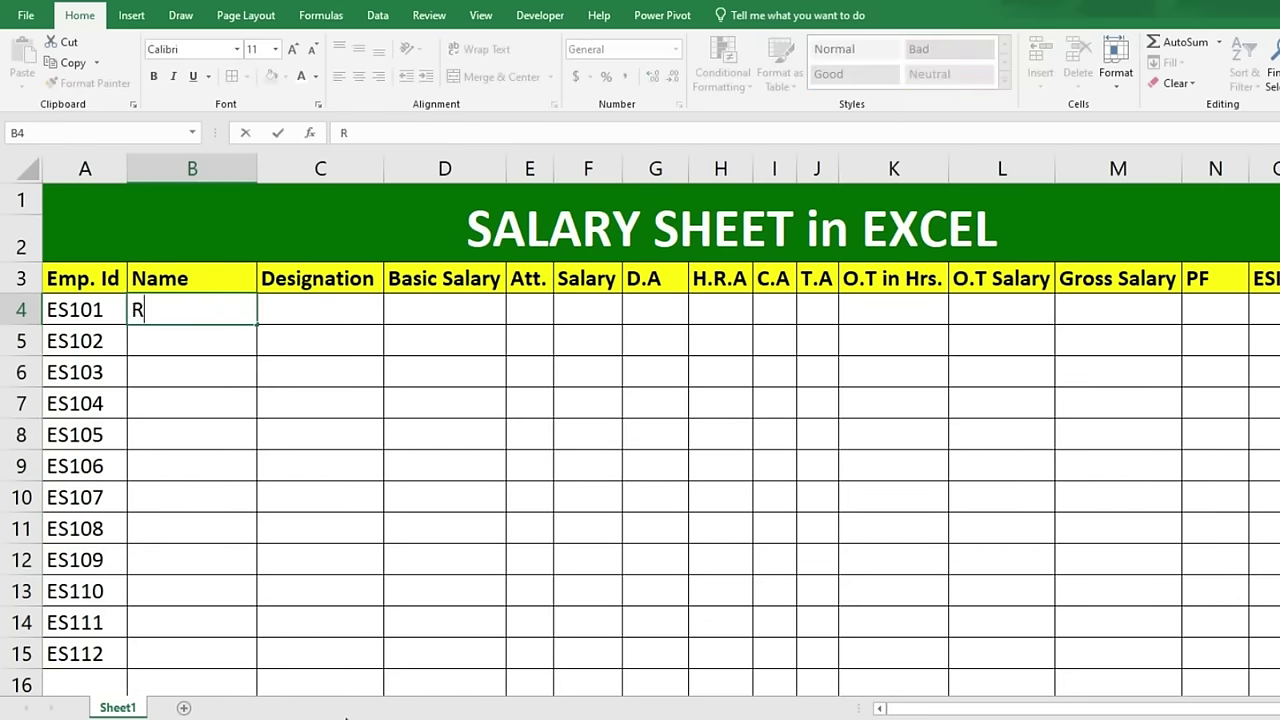
text(AJ)
key(Return)
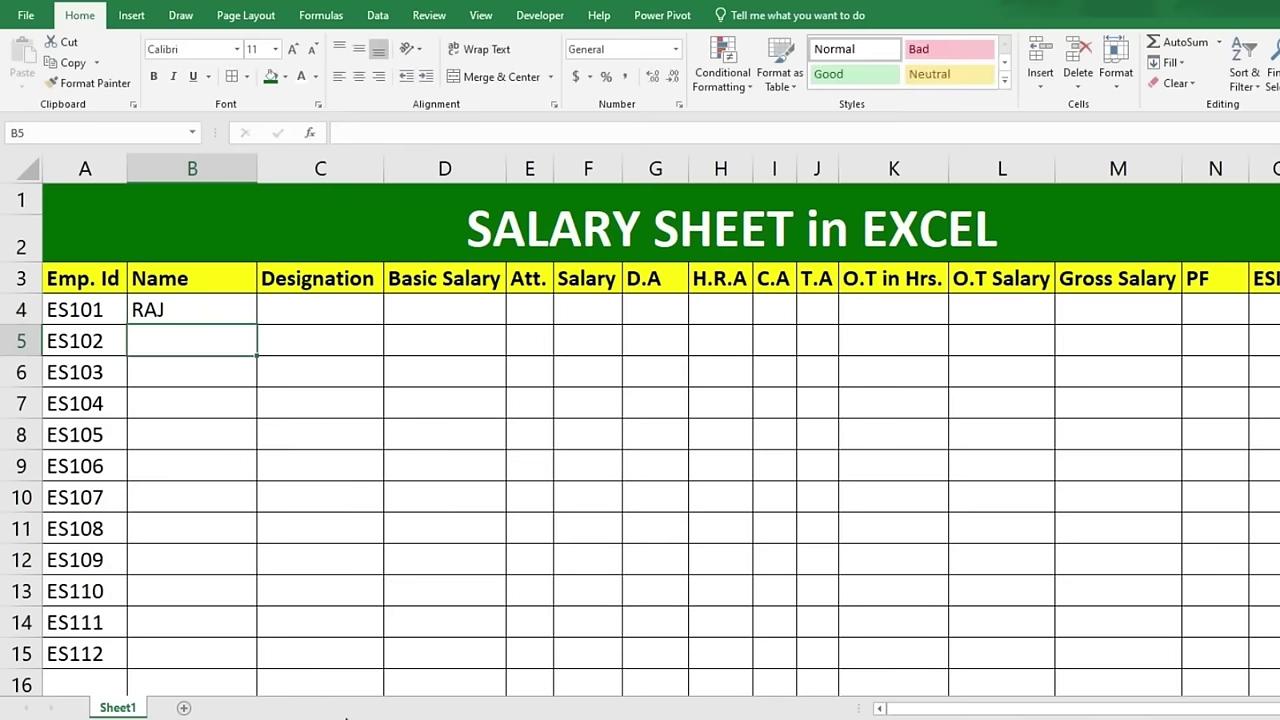
text(Am)
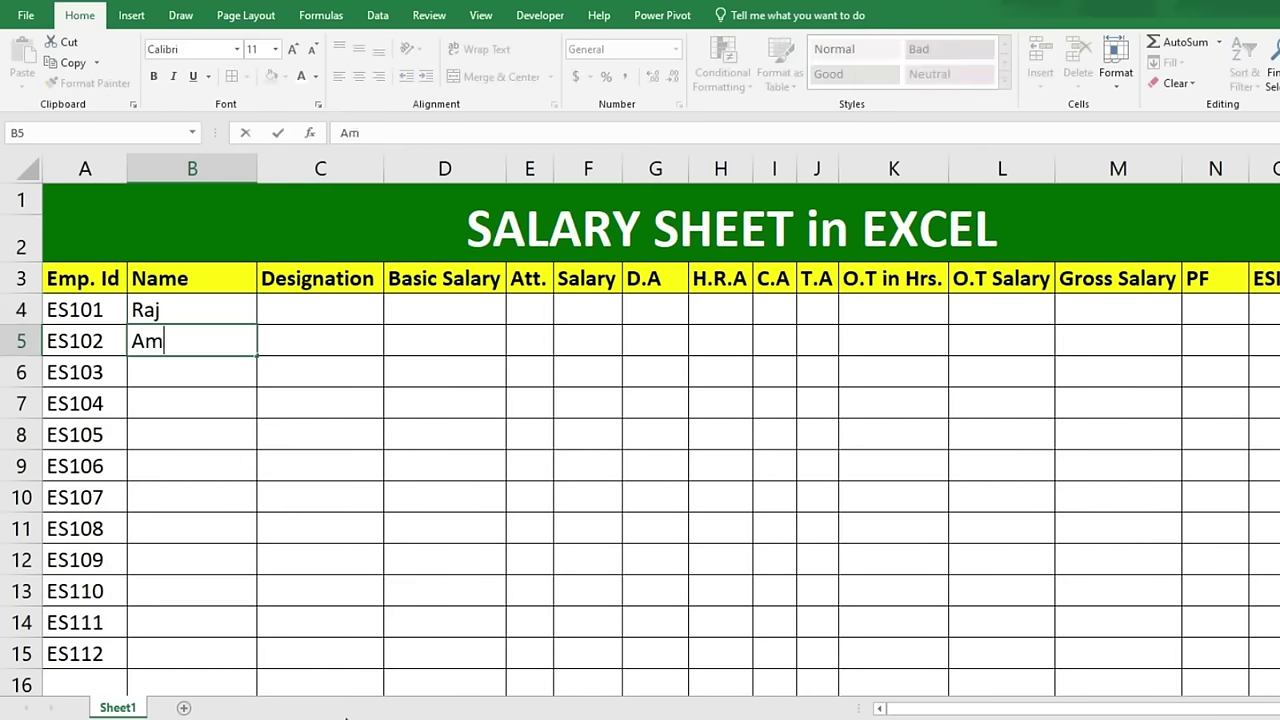
text(an)
key(Return)
text(Mohit)
key(Return)
text(Nishant)
key(Return)
text(Rajes)
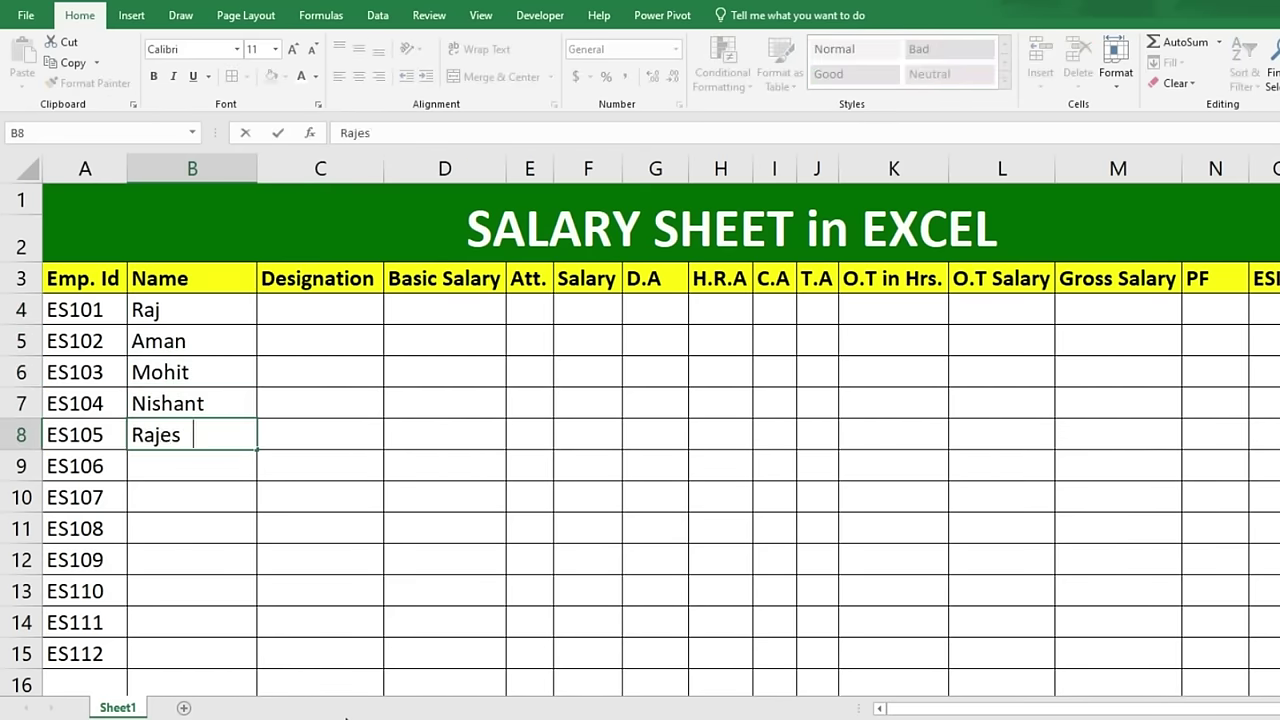
text(h)
key(Return)
text(Harsh)
key(Return)
Enter the remaining six employee names in B10:B15
text(Su)
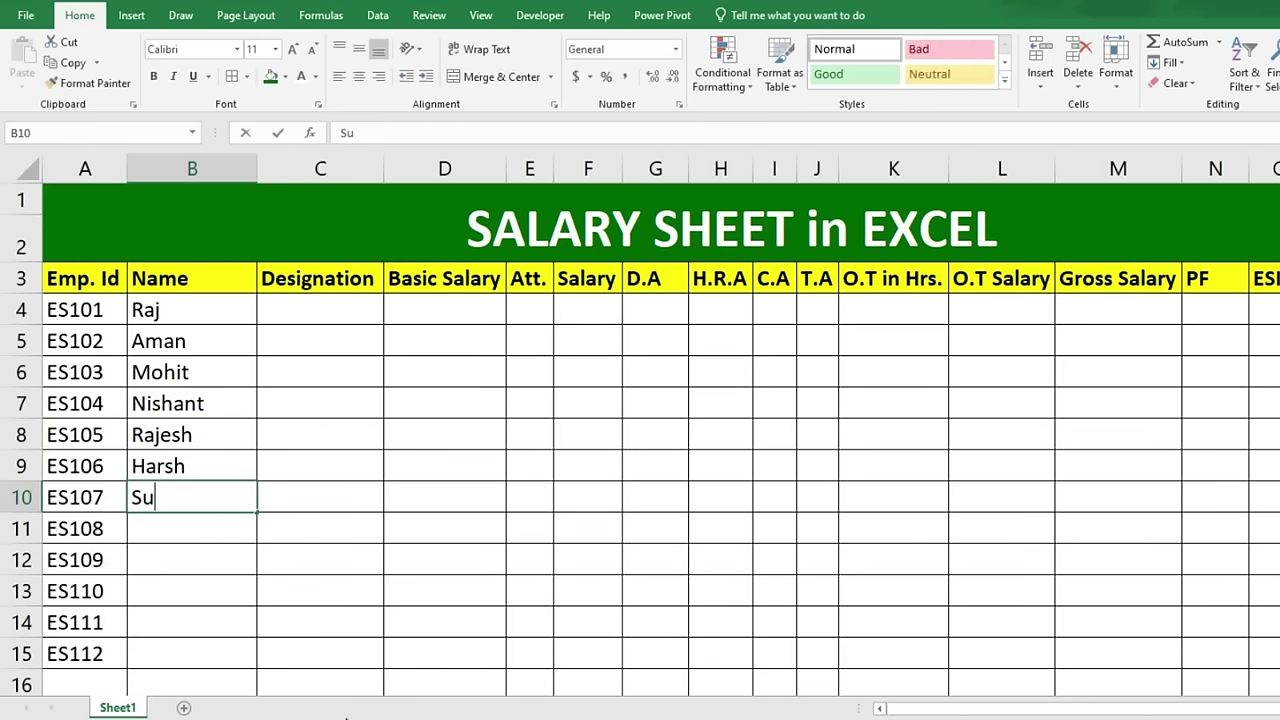
key(BackSpace)
text(hubham)
key(Return)
text(Shan)
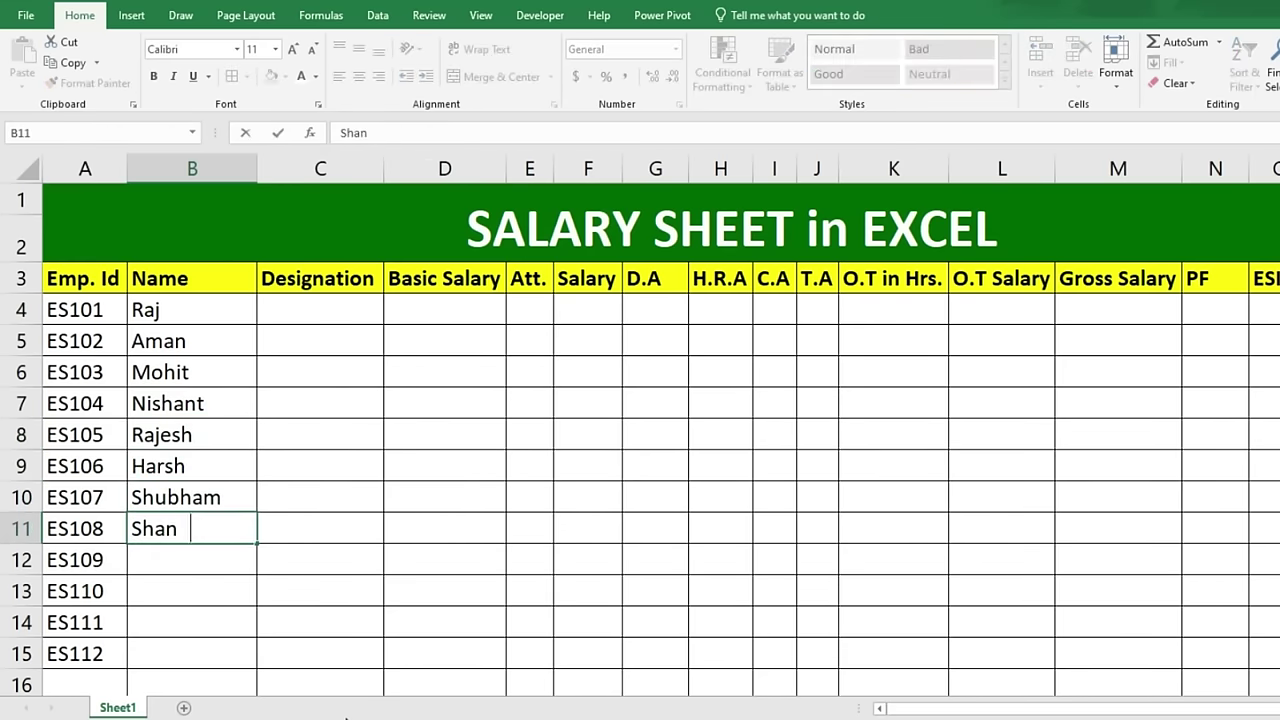
text(u)
key(Return)
text(aura)
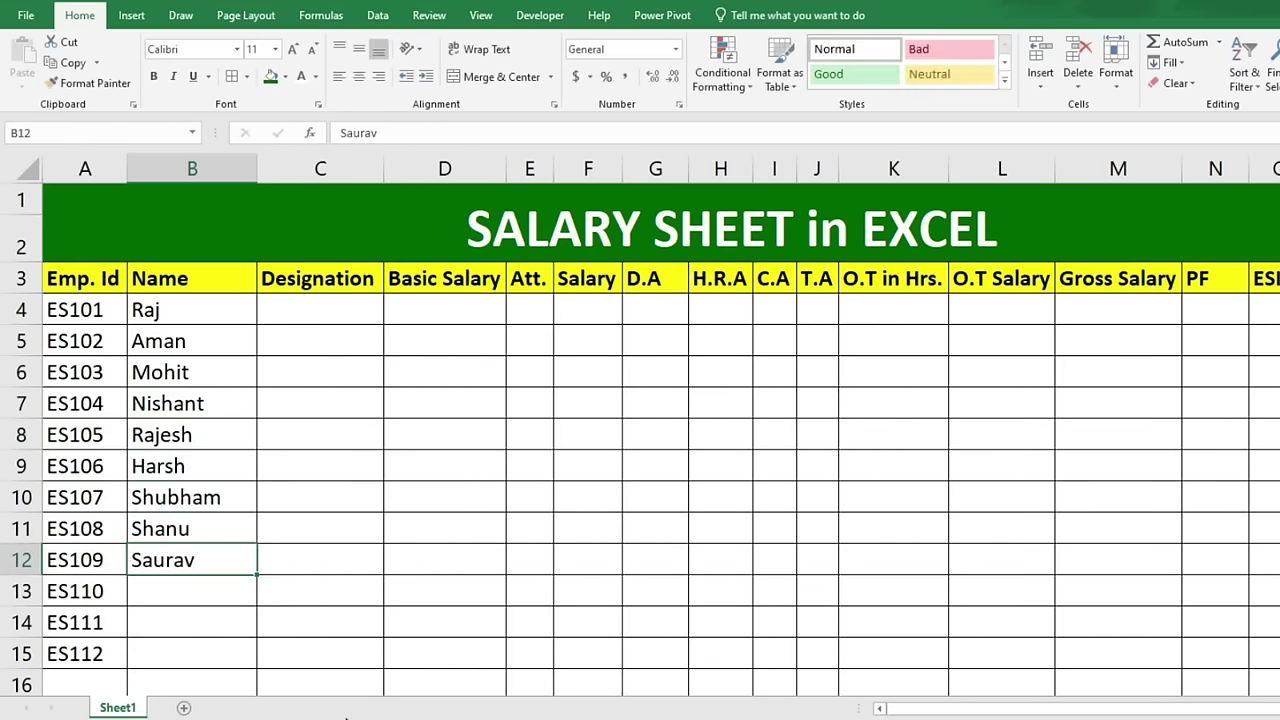
key(Return)
text(Neeta)
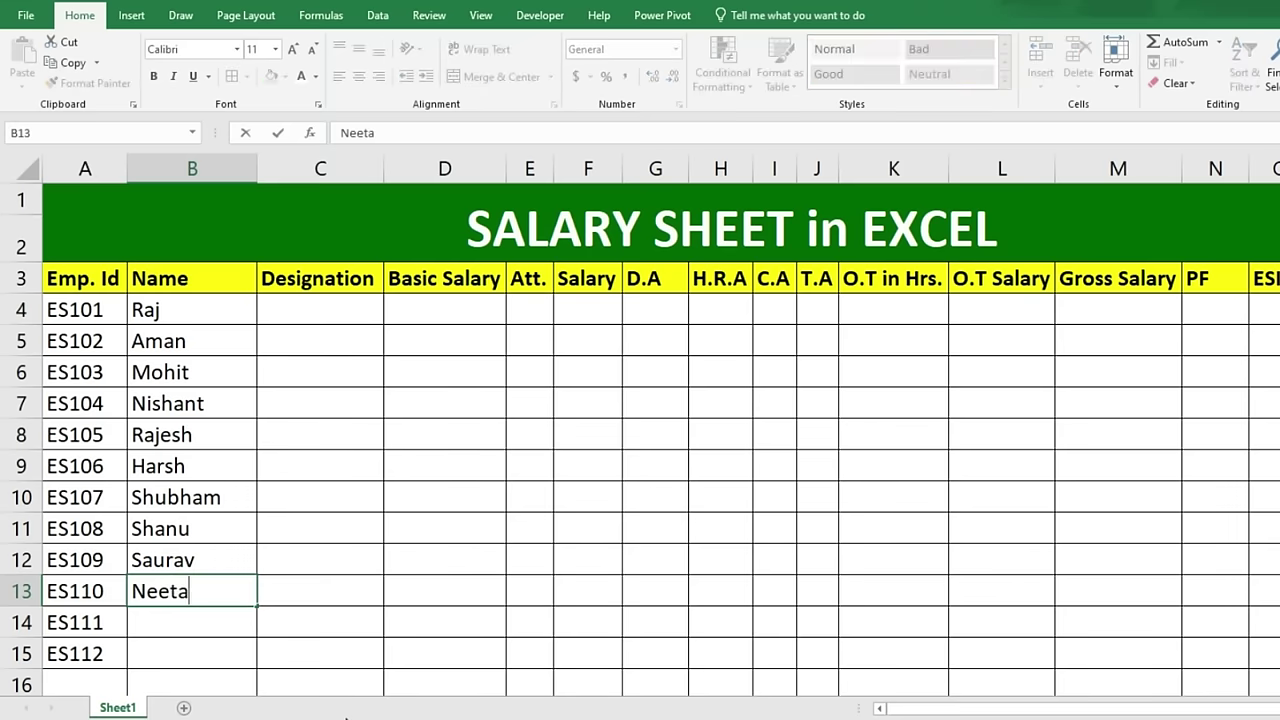
key(Return)
text(Anita)
key(Return)
text(Mohini)
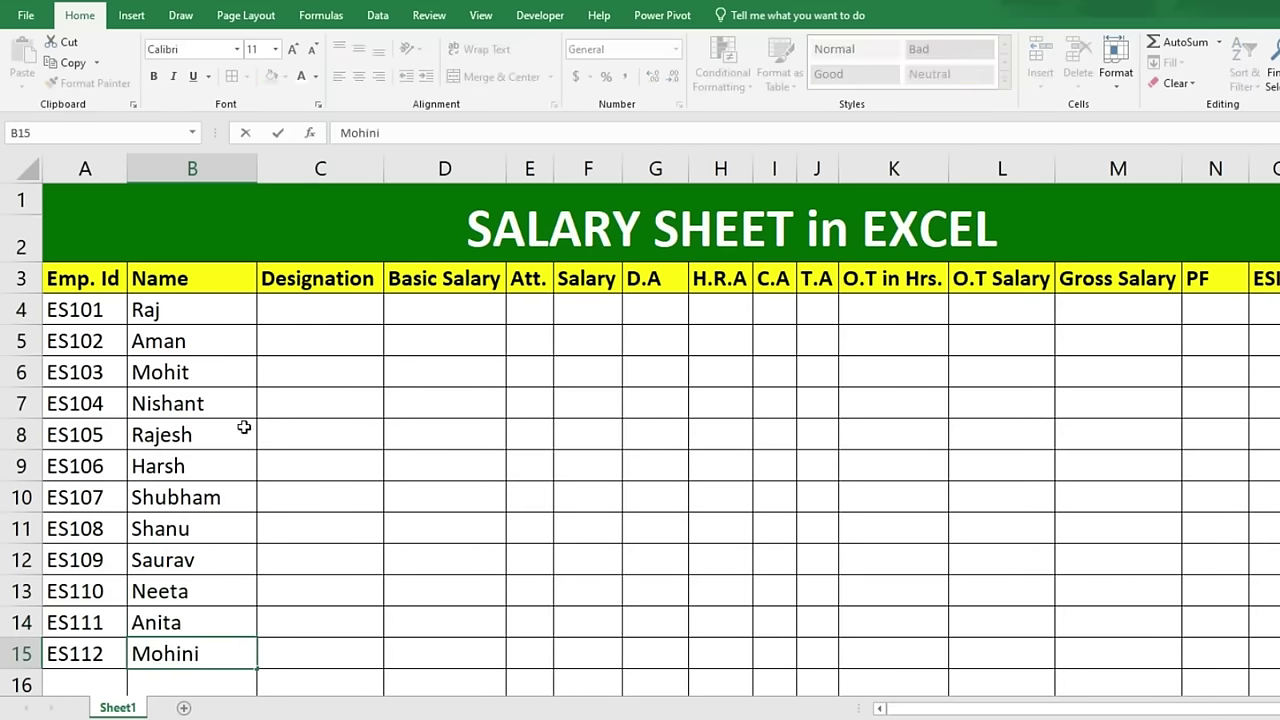
click(300, 522)
Enter designations Manager, Asst. Manager, Supervisor and Staff in C4:C7
click(328, 319)
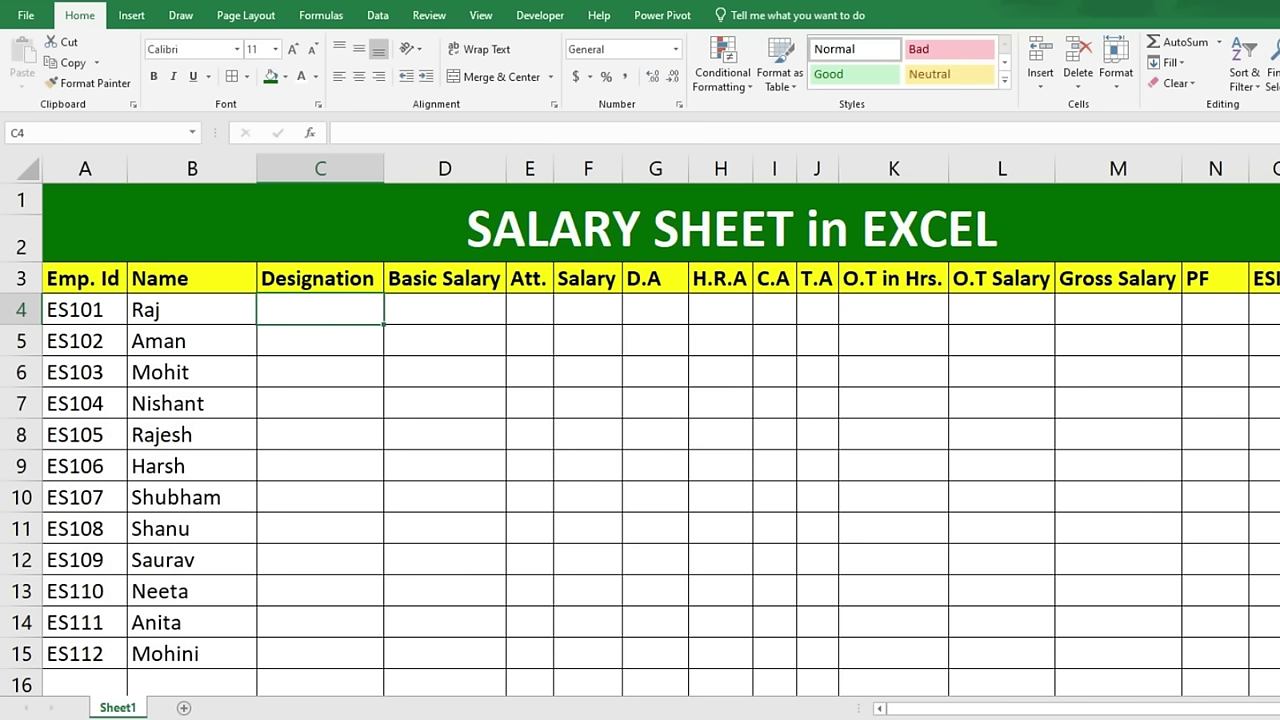
text(Mana)
key(BackSpace)
text(nager)
key(Return)
text(Asst. Manag)
key(BackSpace)
text(ager)
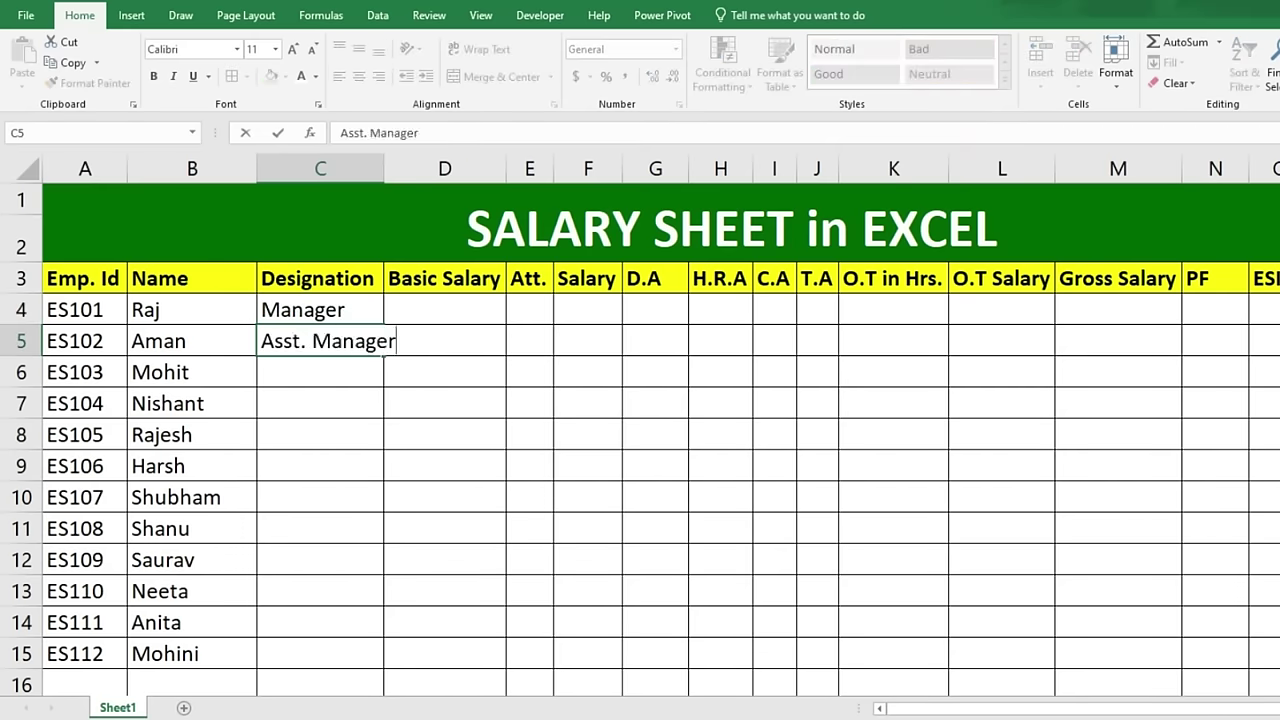
key(Return)
text(Supervisor)
key(Return)
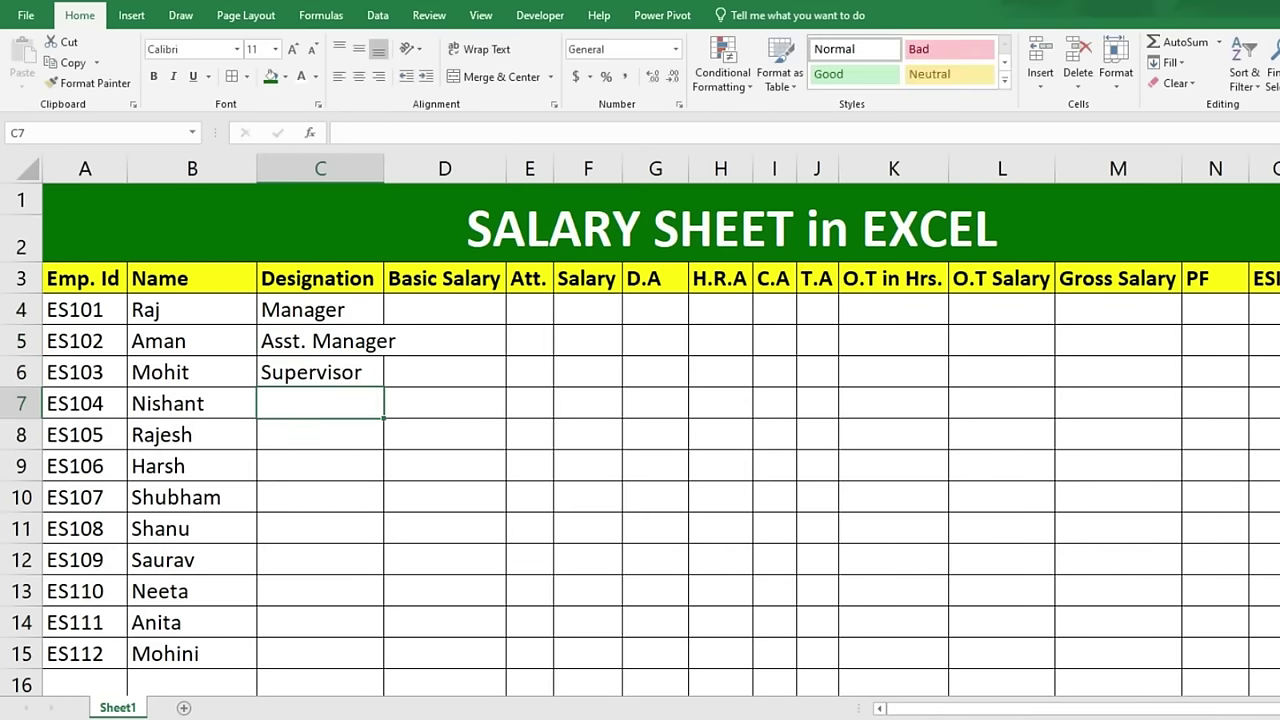
text(Staff)
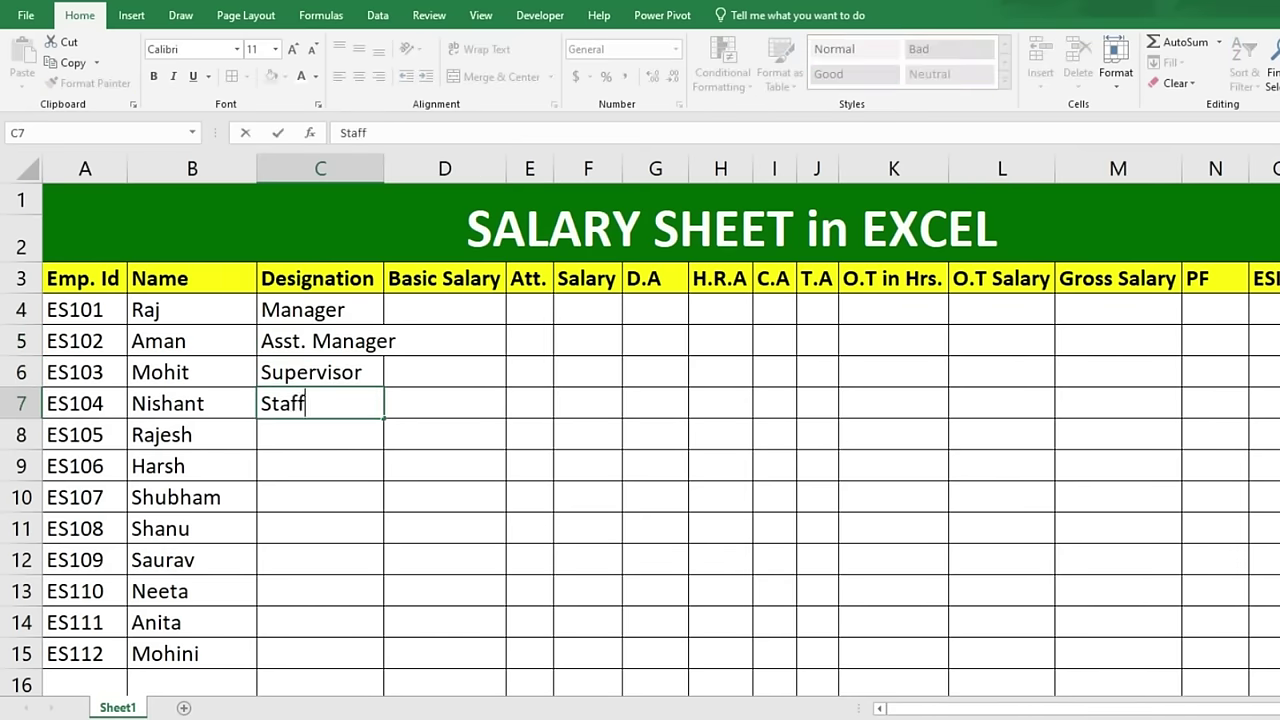
key(Return)
Fill C8:C15 with Staff, Staff, Supervisor, Staff, Staff, then Helper for the last three
text(st)
key(Return)
text(st)
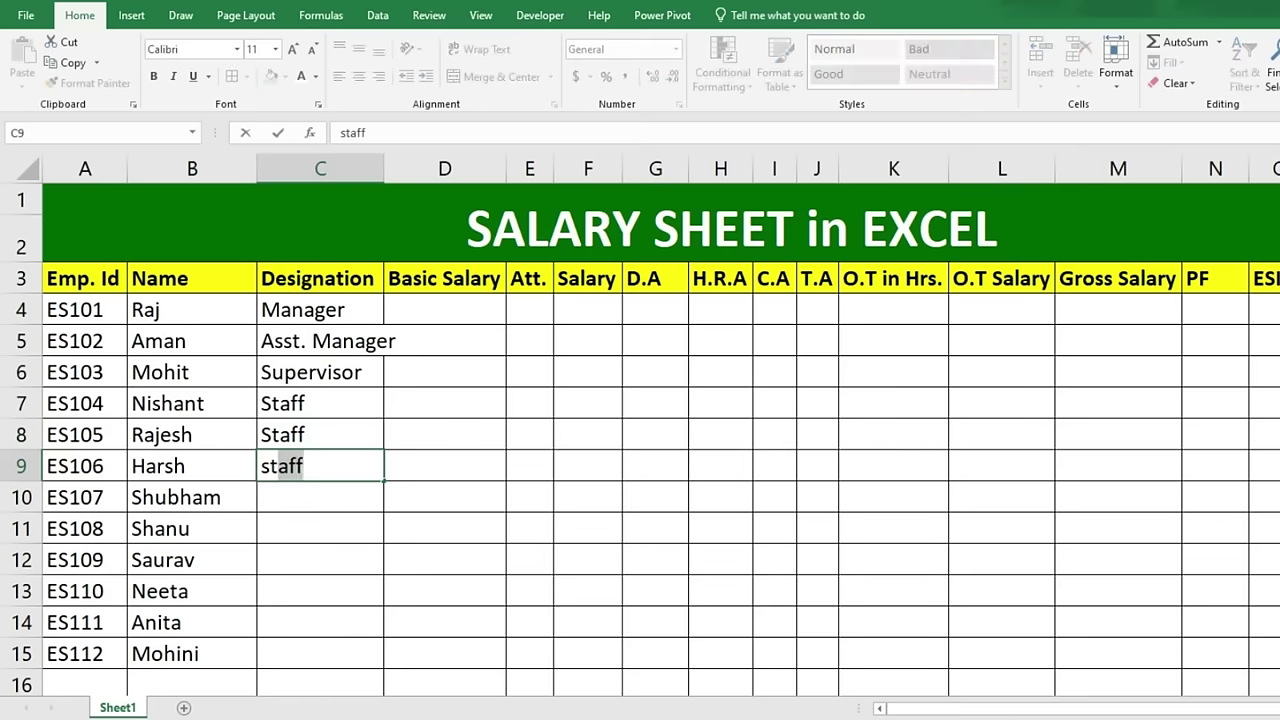
key(Return)
text(Supe)
key(Return)
text(St)
key(Return)
text(sta)
key(Return)
text(helpe)
key(Return)
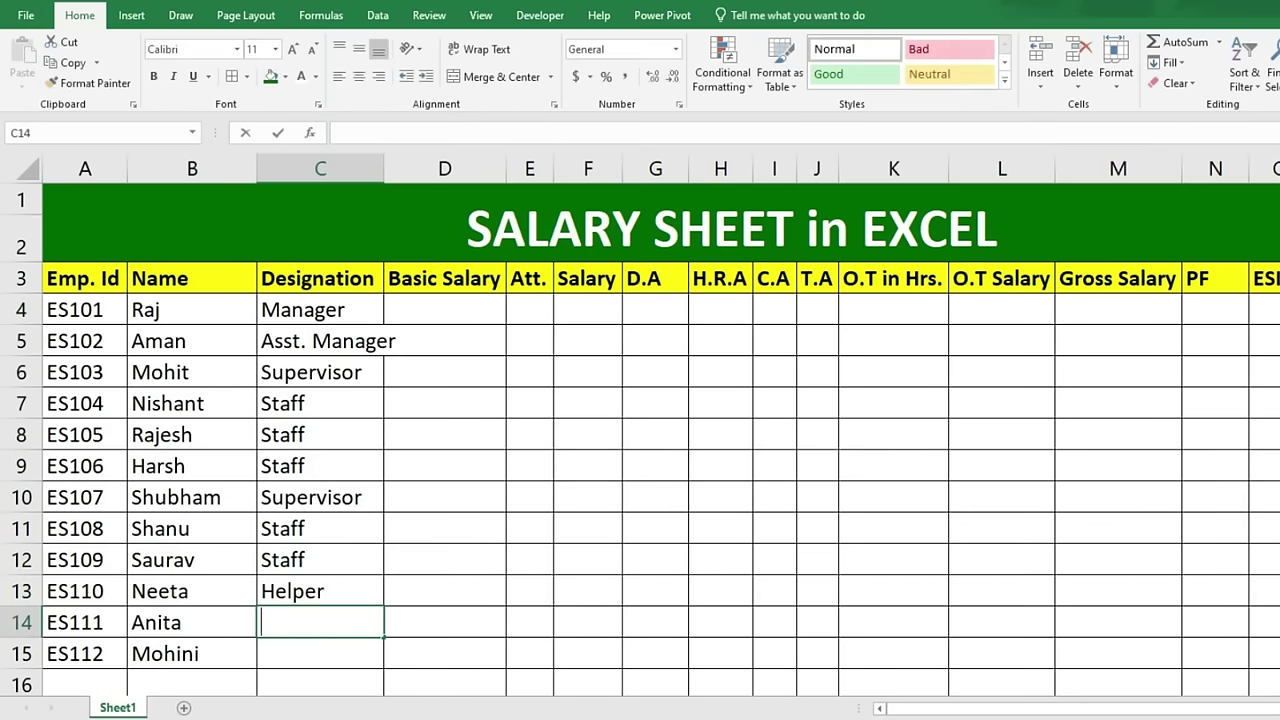
text(helper)
key(Return)
text(h)
key(Return)
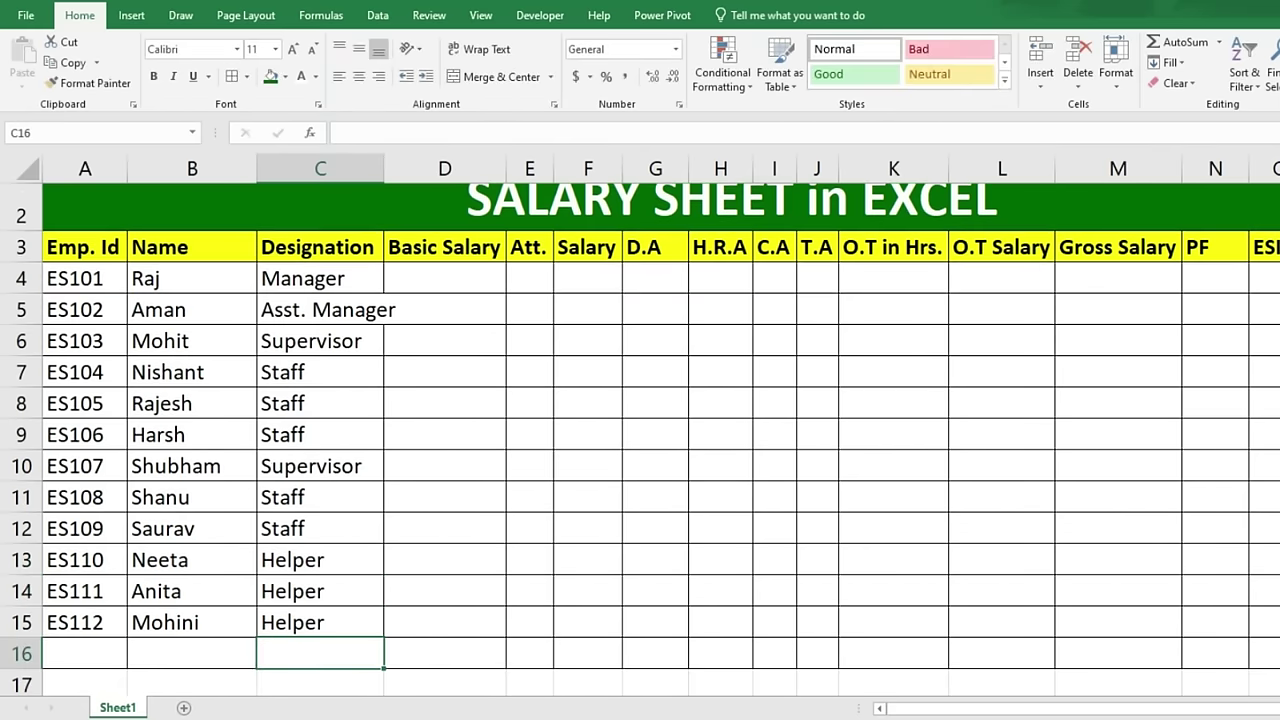
scroll(340, 310, up, 1)
Widen column C and enter basic salaries 45000, 40000, 35000, 30000 in D4:D7
drag(384, 168, 410, 216)
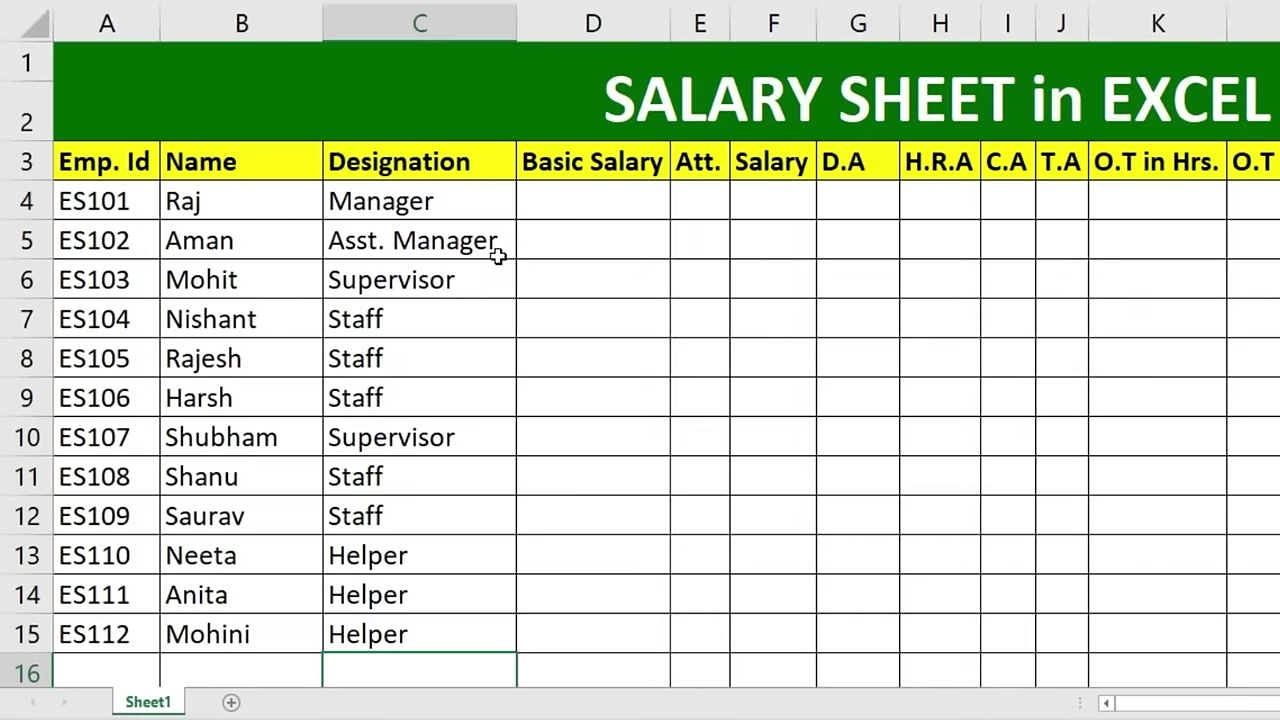
click(535, 207)
text(45000)
key(Return)
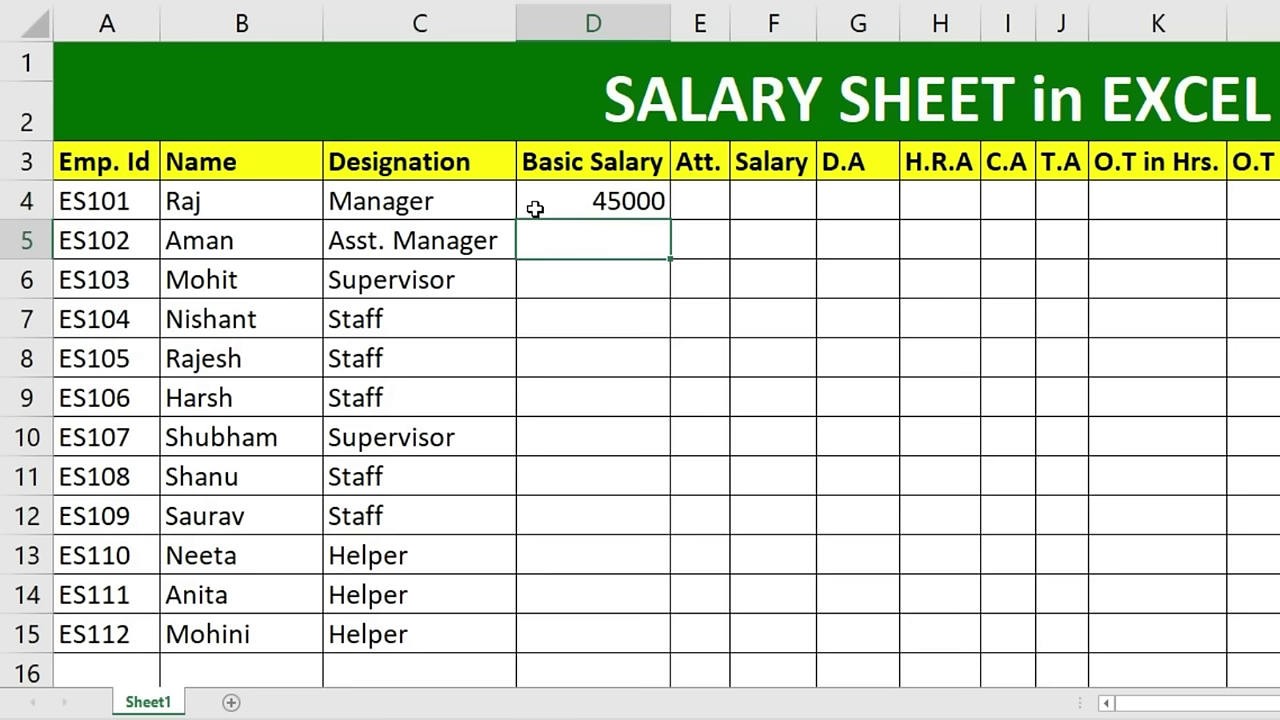
text(40000)
key(Return)
text(35000)
key(Return)
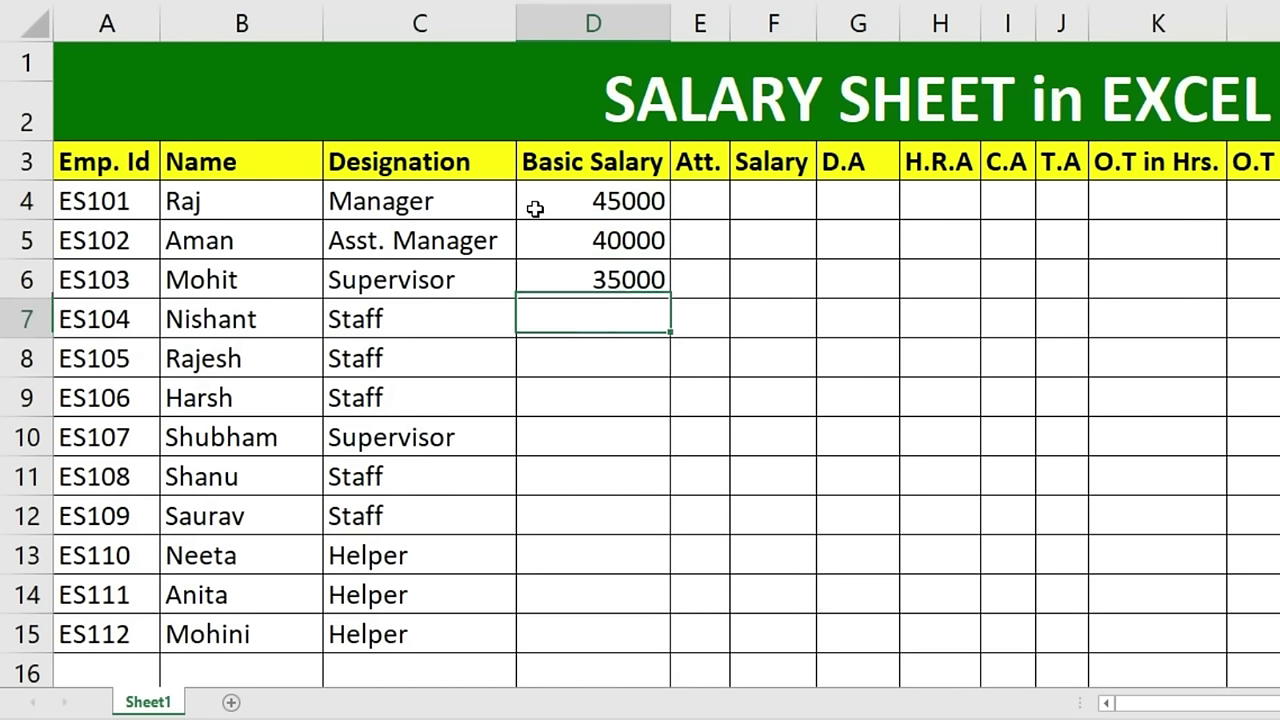
text(30000)
key(Return)
text(30000)
Enter basic salaries 30000, 25000, 32000 and 17000 in D8:D11
key(Return)
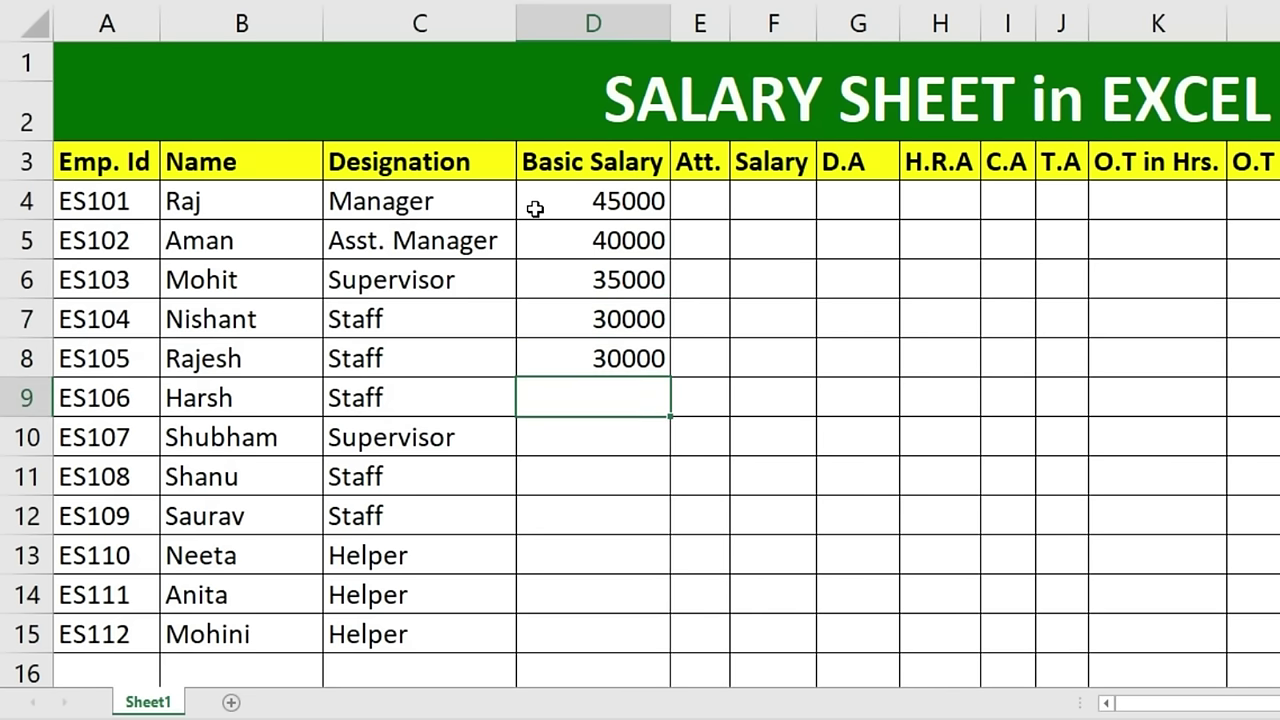
text(25000)
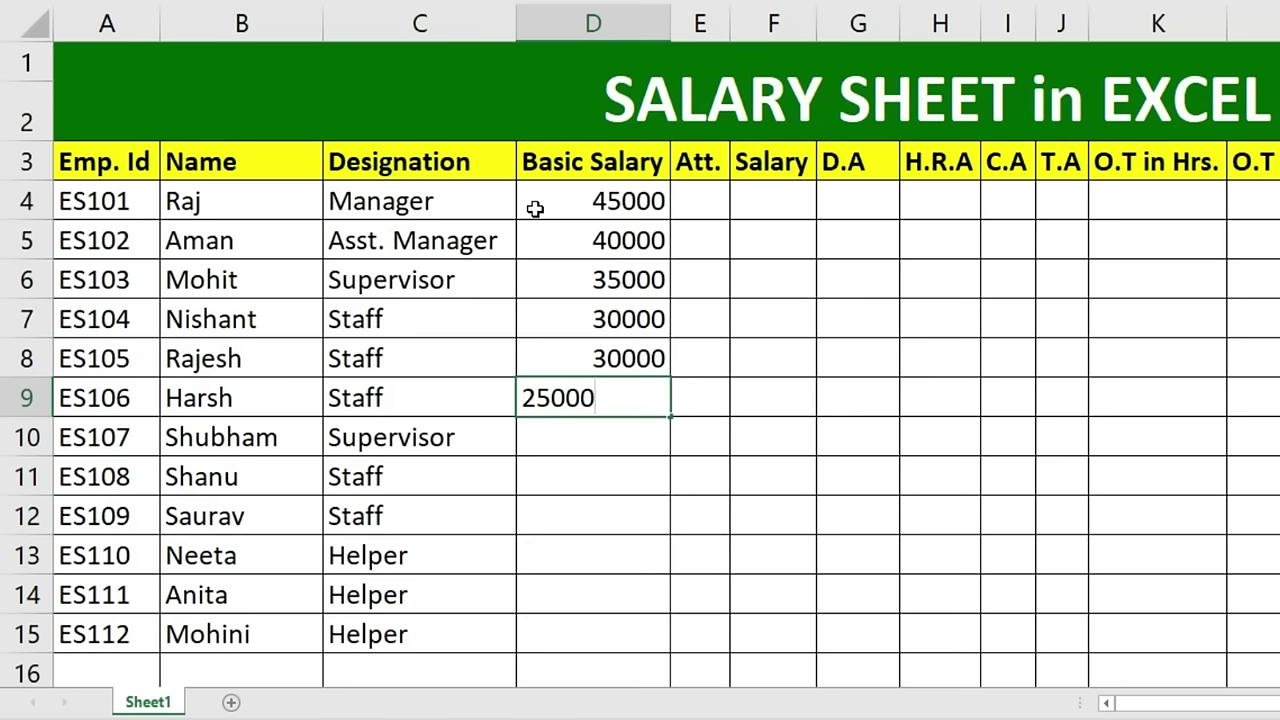
key(Return)
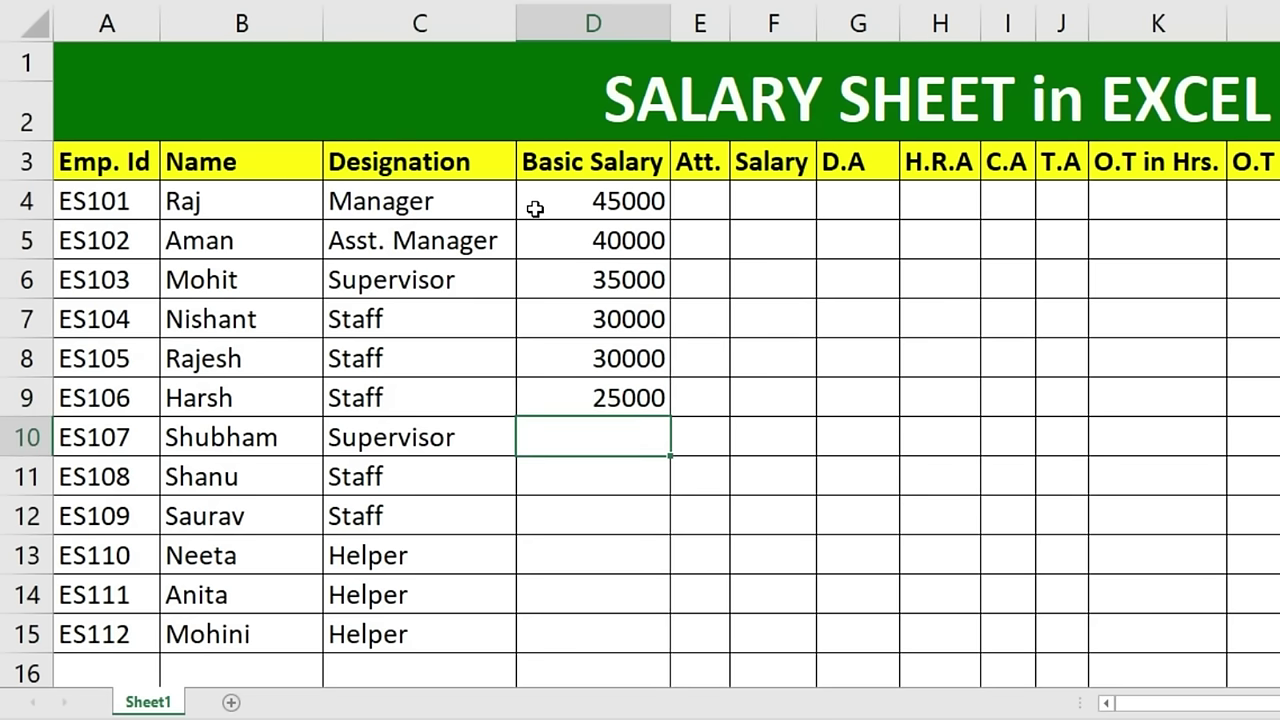
text(32000)
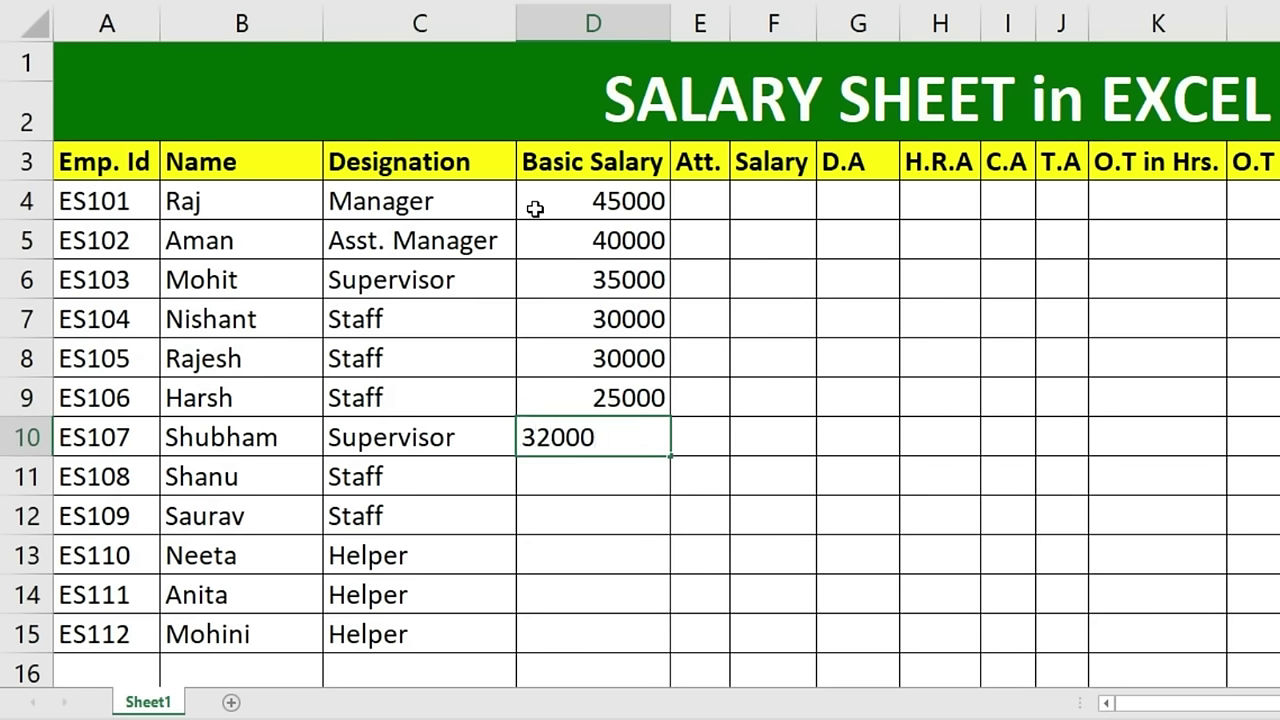
key(Return)
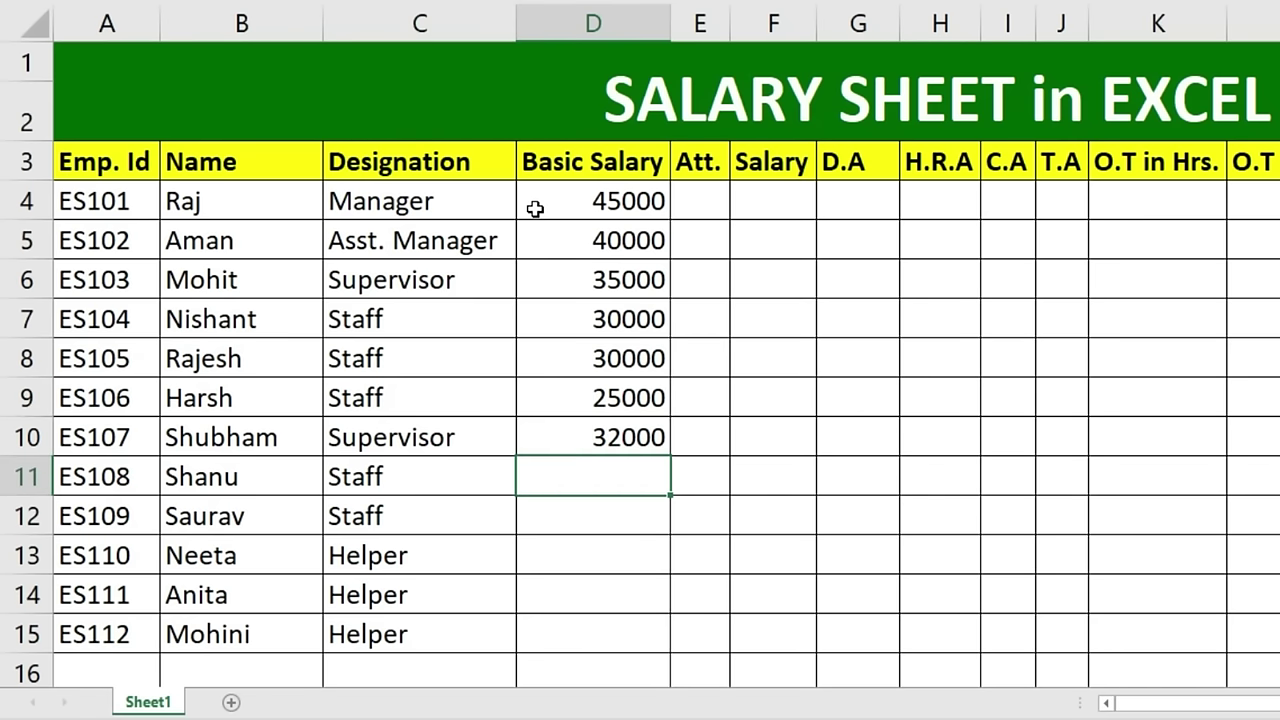
text(1)
text(7000)
key(Return)
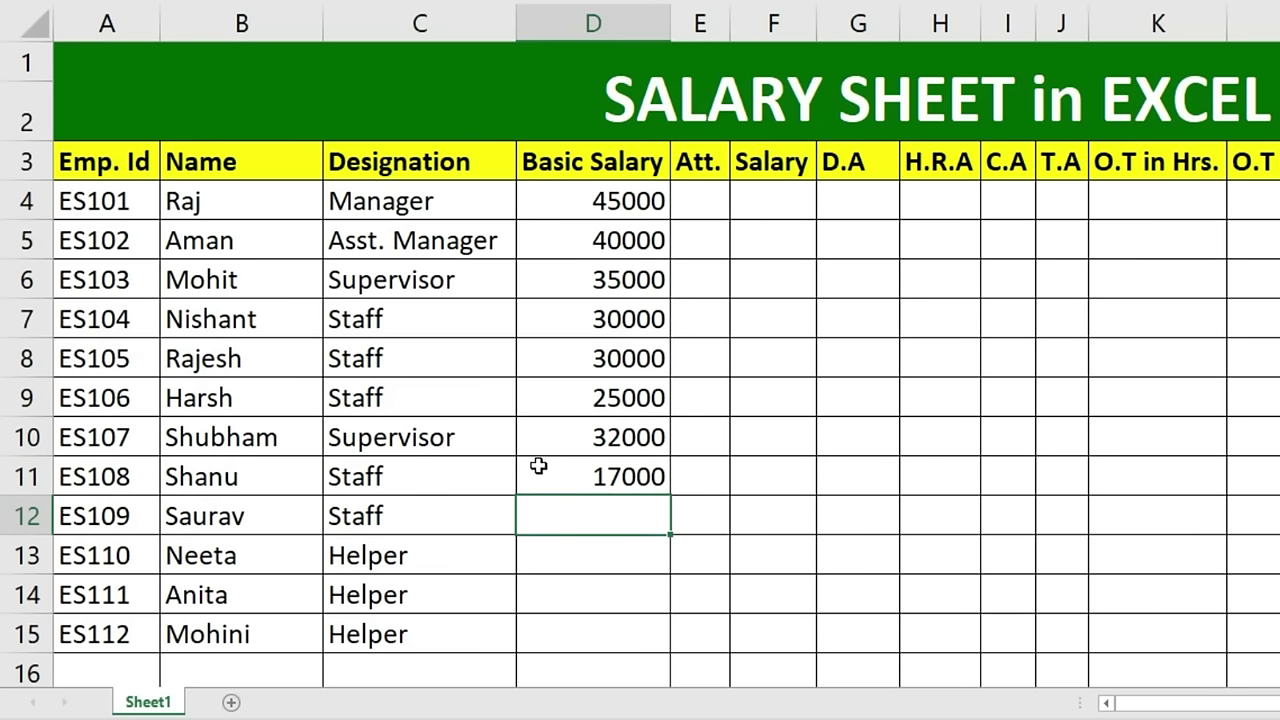
Copy 17000 into D12 and fill 15000 into D13:D15
click(545, 466)
drag(673, 496, 671, 522)
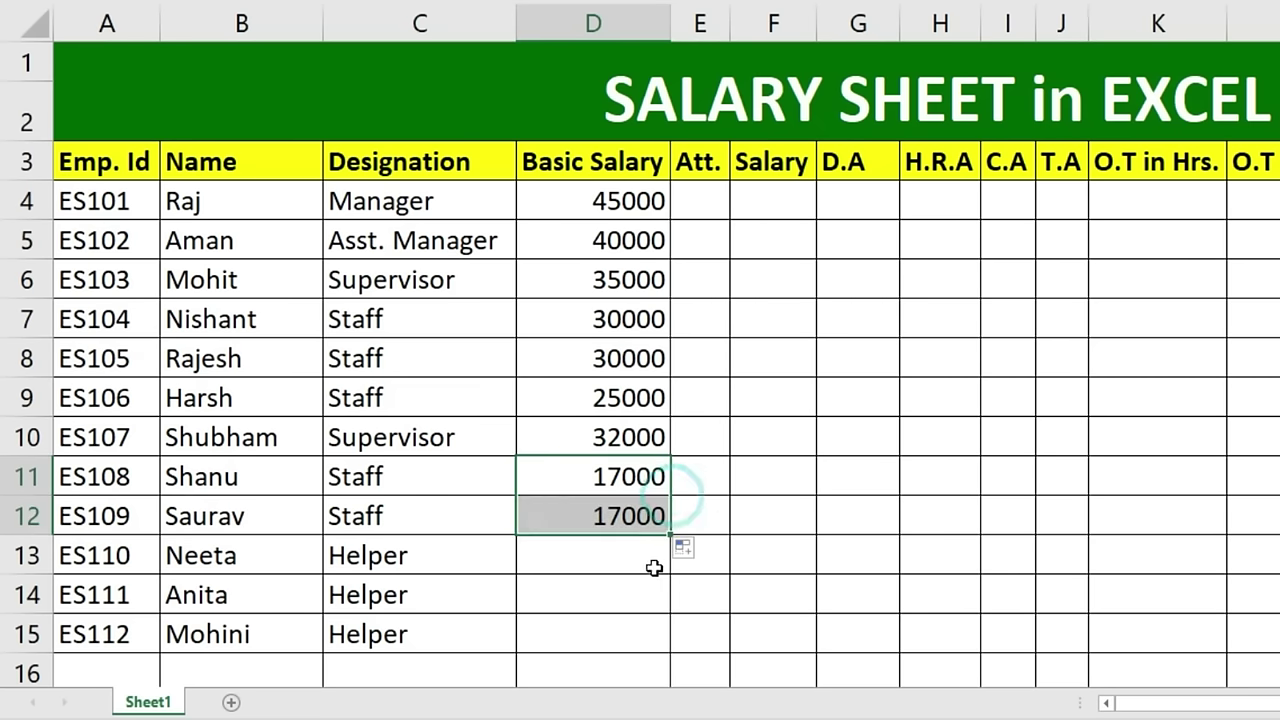
click(654, 563)
text(15000)
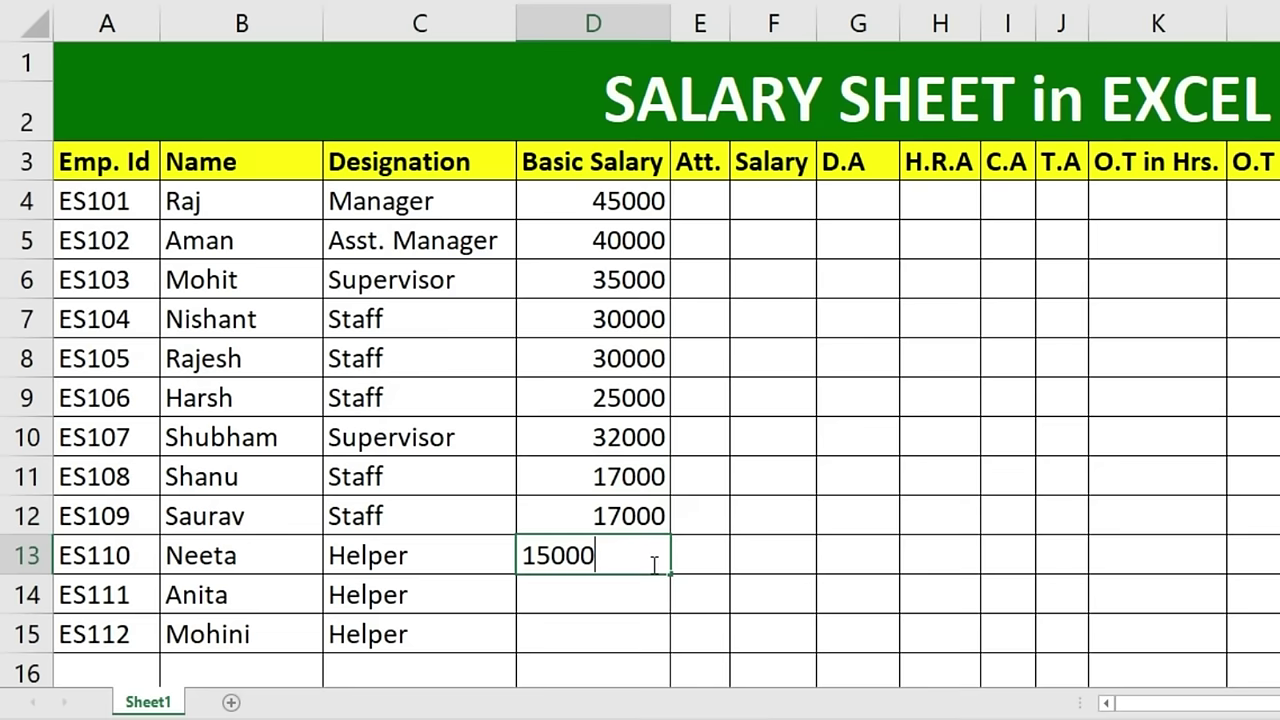
key(Return)
click(654, 561)
drag(672, 575, 679, 651)
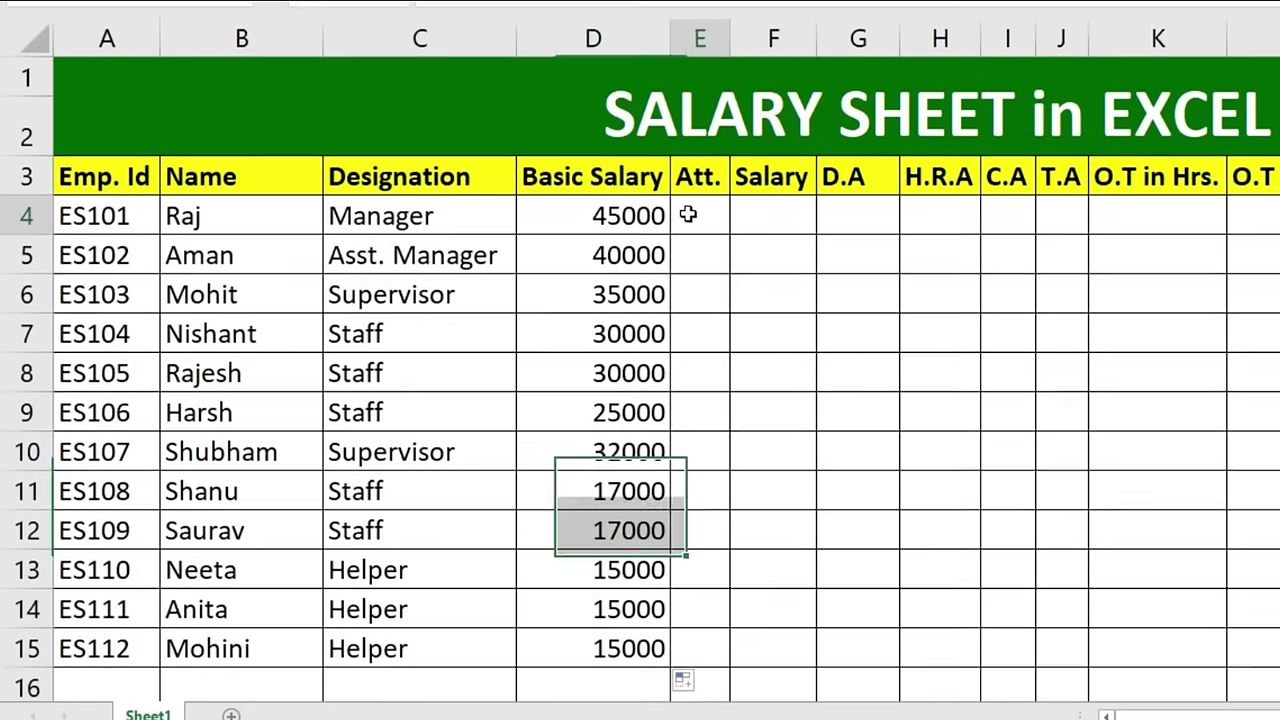
click(700, 201)
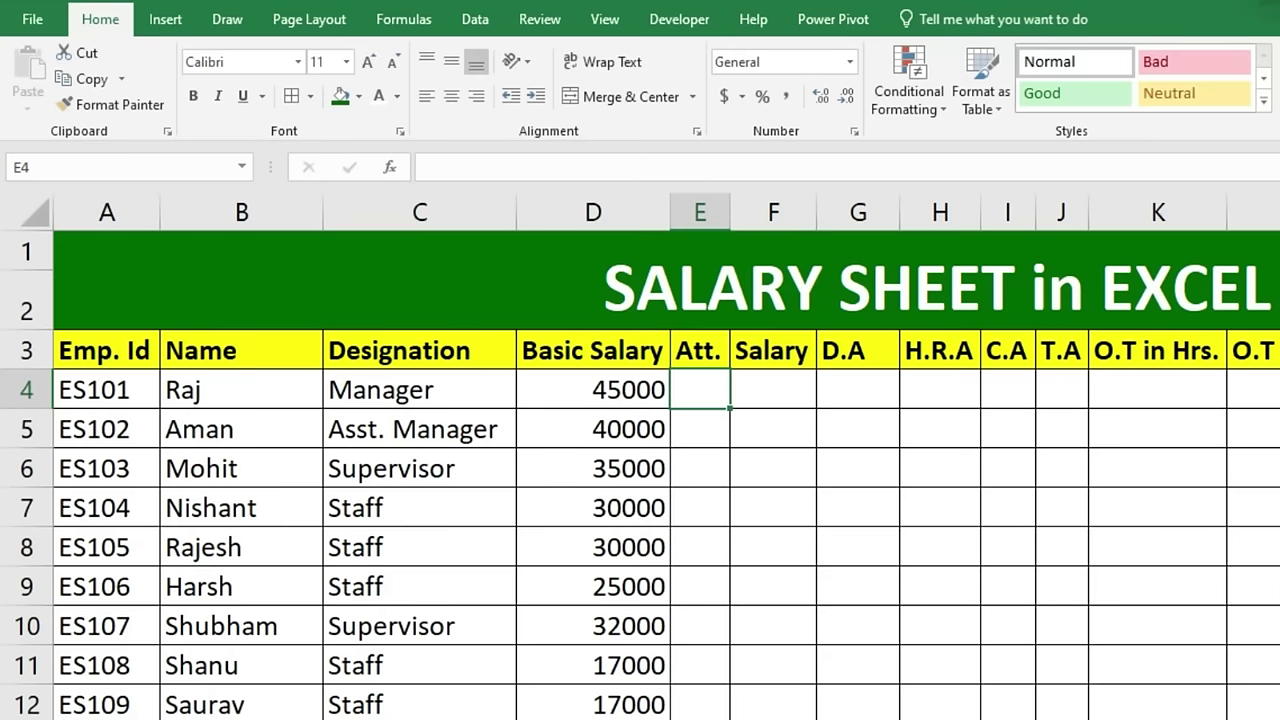
Enter attendance days 29, 30, 28, 26, 24 and 25 in E4:E9
text(29)
key(Return)
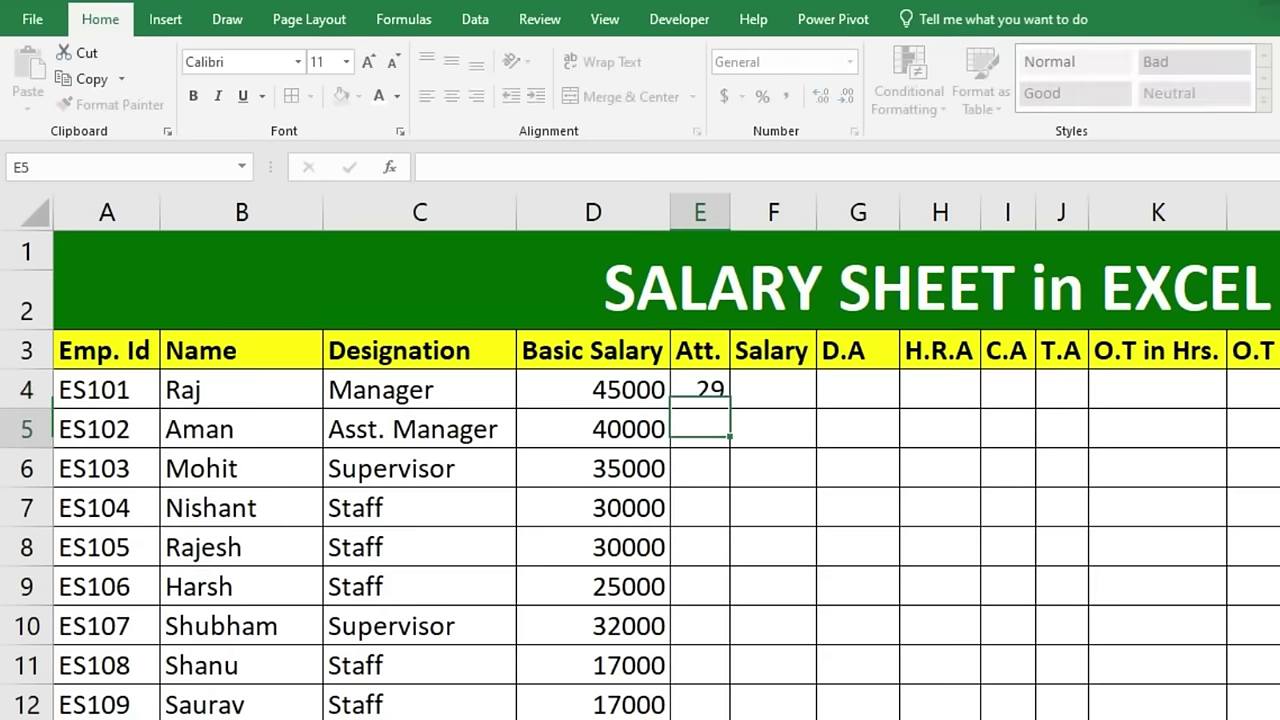
text(30)
key(Return)
text(28)
key(Return)
text(26)
key(Return)
text(24)
key(Return)
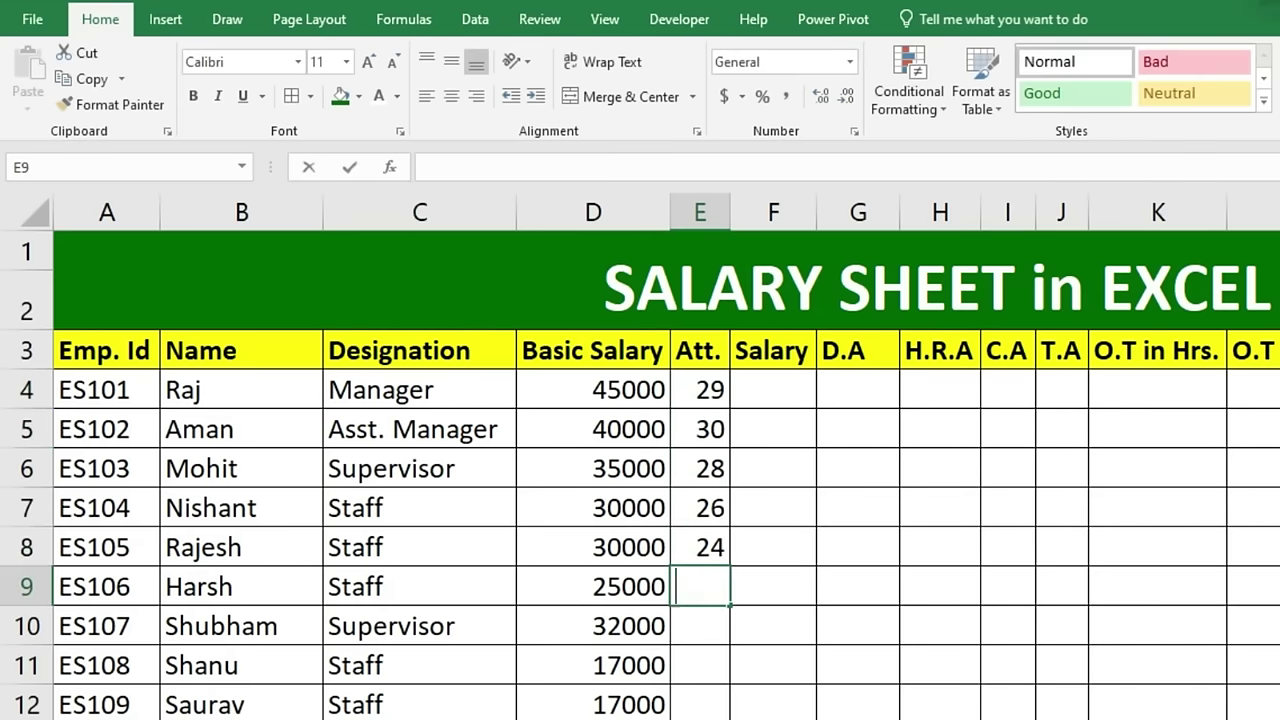
text(25)
key(Return)
Enter attendance days 30, 30, 30, 25, 30 and 30 in E10:E15
text(30)
key(Return)
text(30)
key(Return)
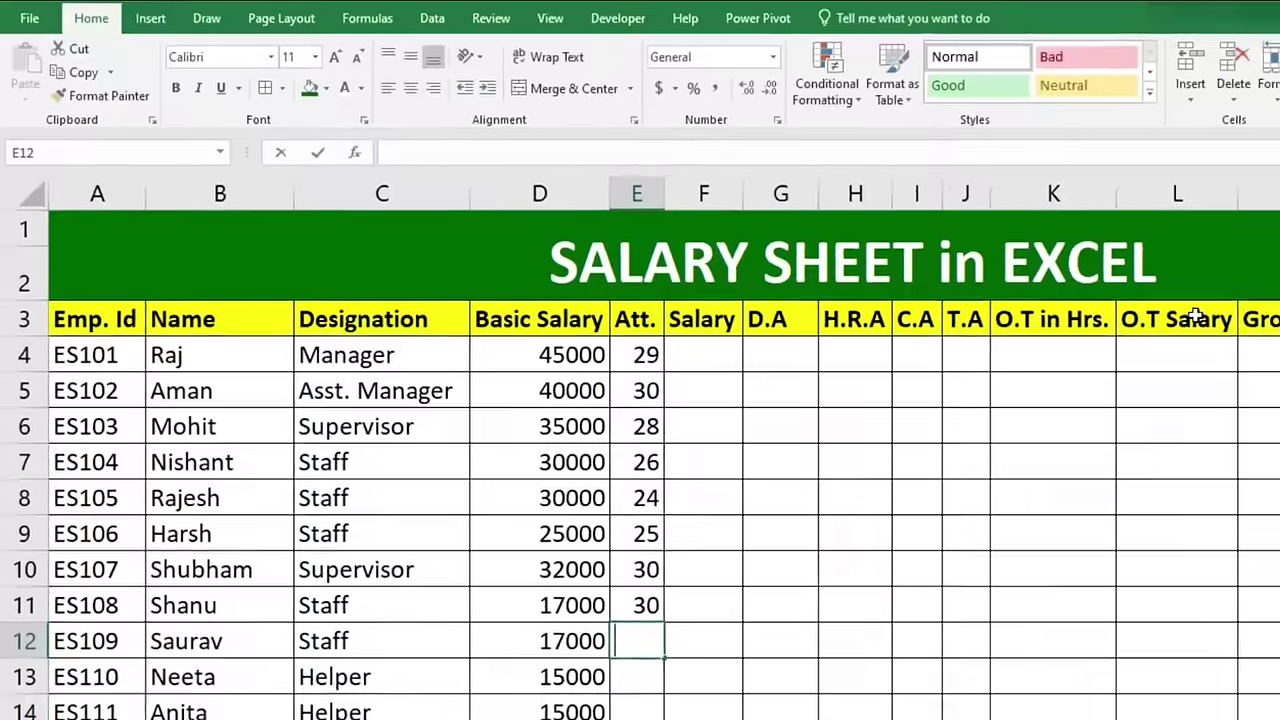
text(30)
key(Return)
text(25)
key(Return)
text(303)
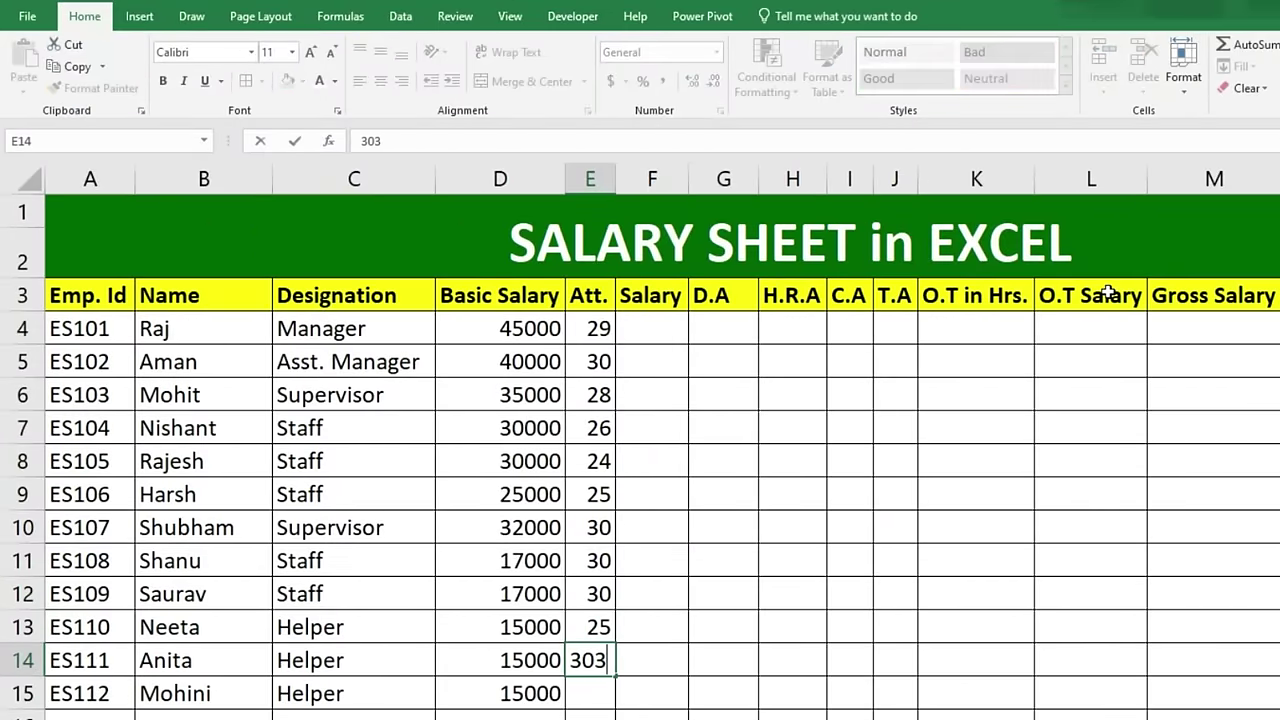
key(BackSpace)
key(Return)
text(30)
key(Return)
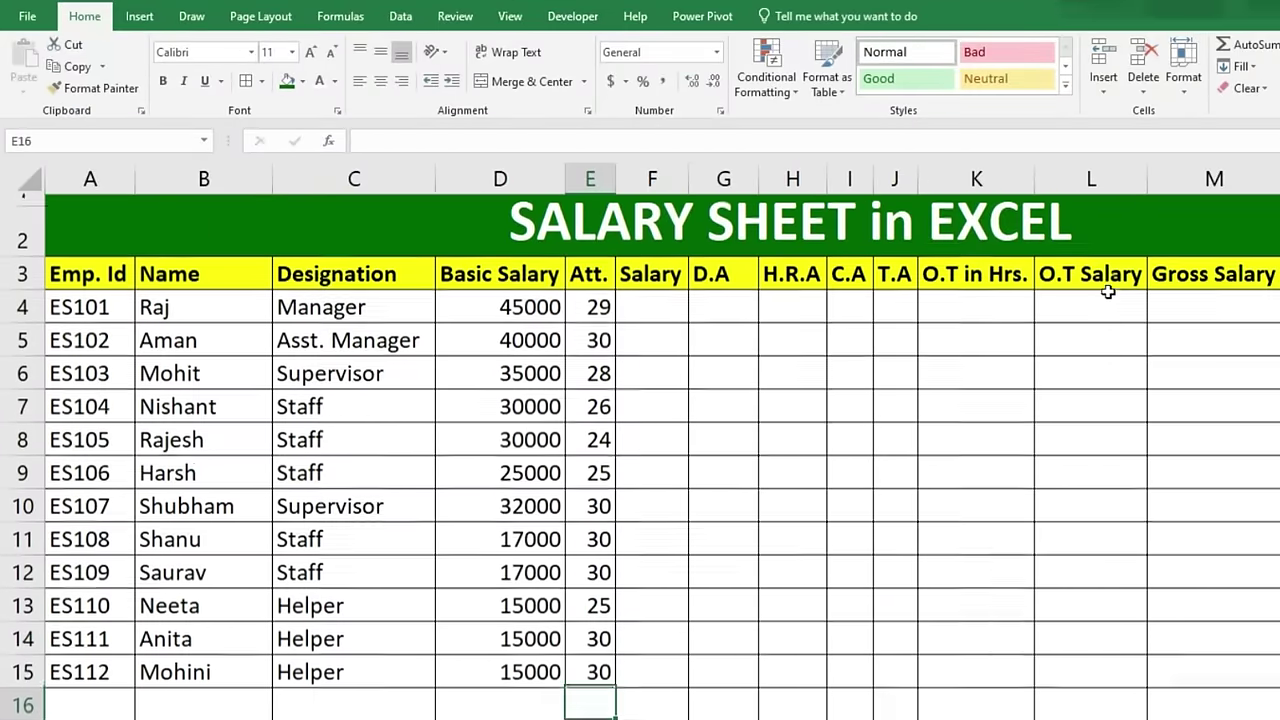
scroll(780, 480, up, 1)
click(657, 328)
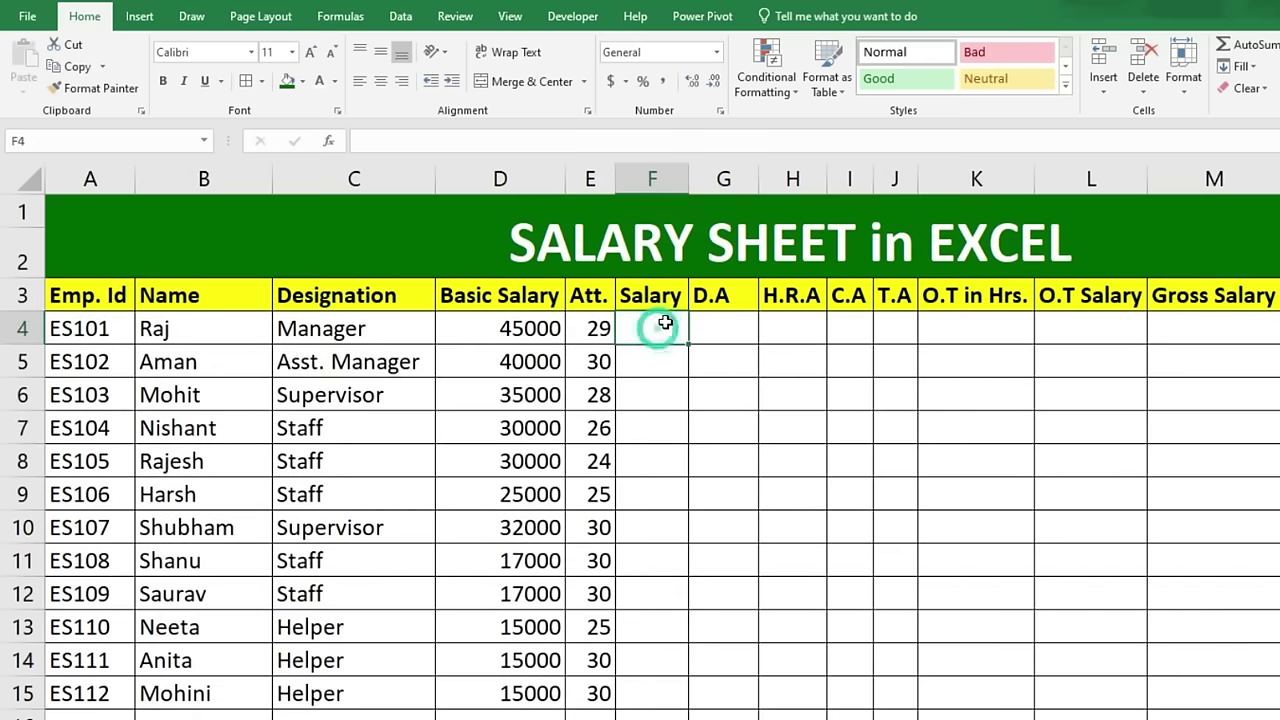
click(463, 326)
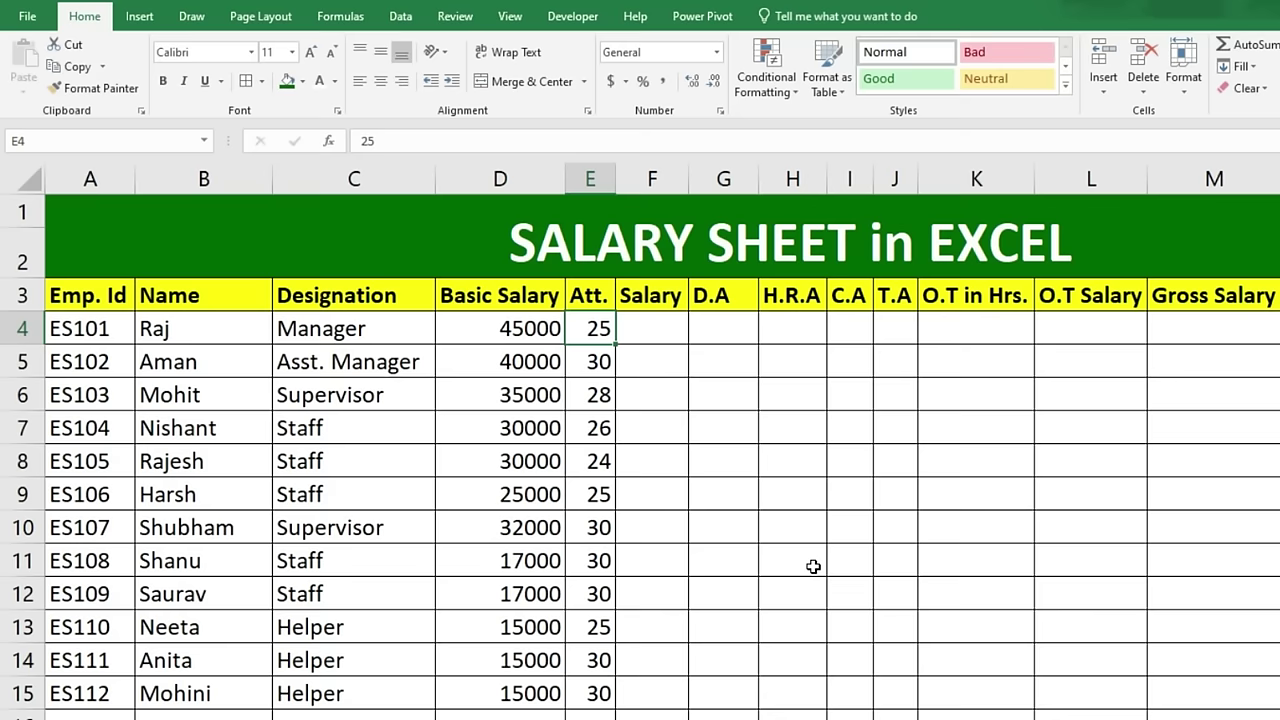
Widen the Salary column, enter =D4/30*E4 in F4, and fill it down to F15
click(672, 332)
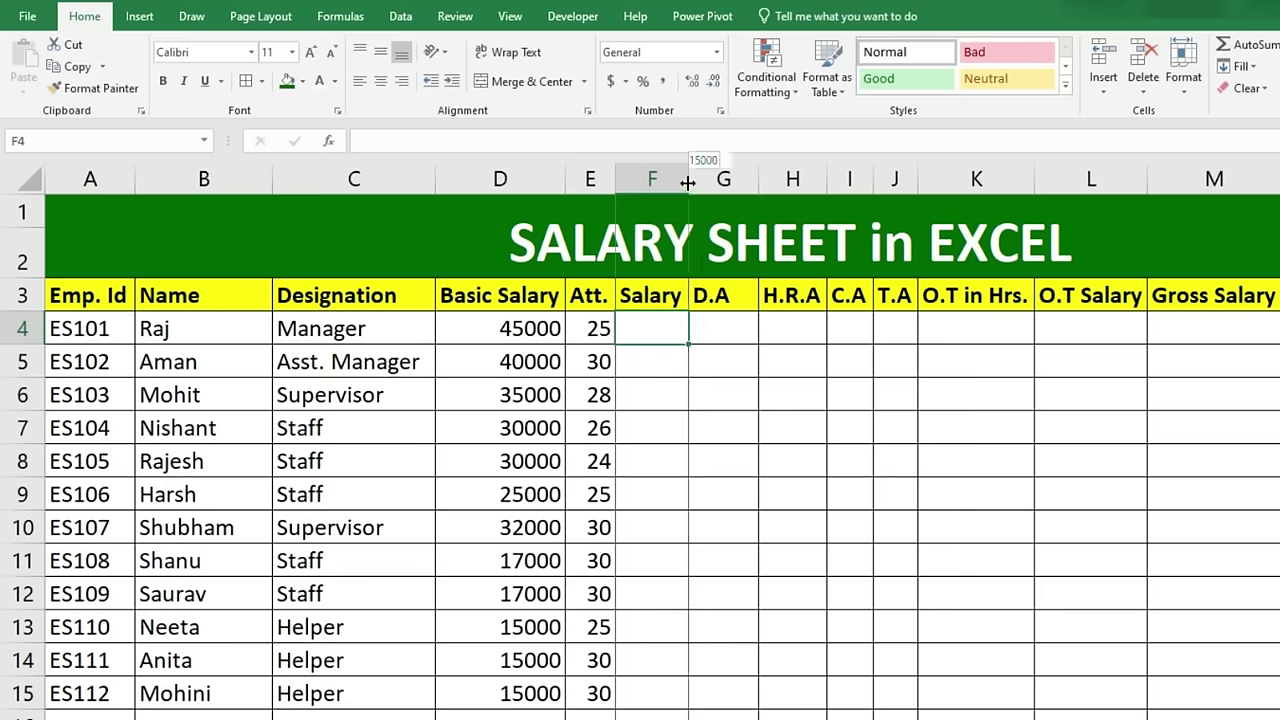
drag(688, 183, 727, 185)
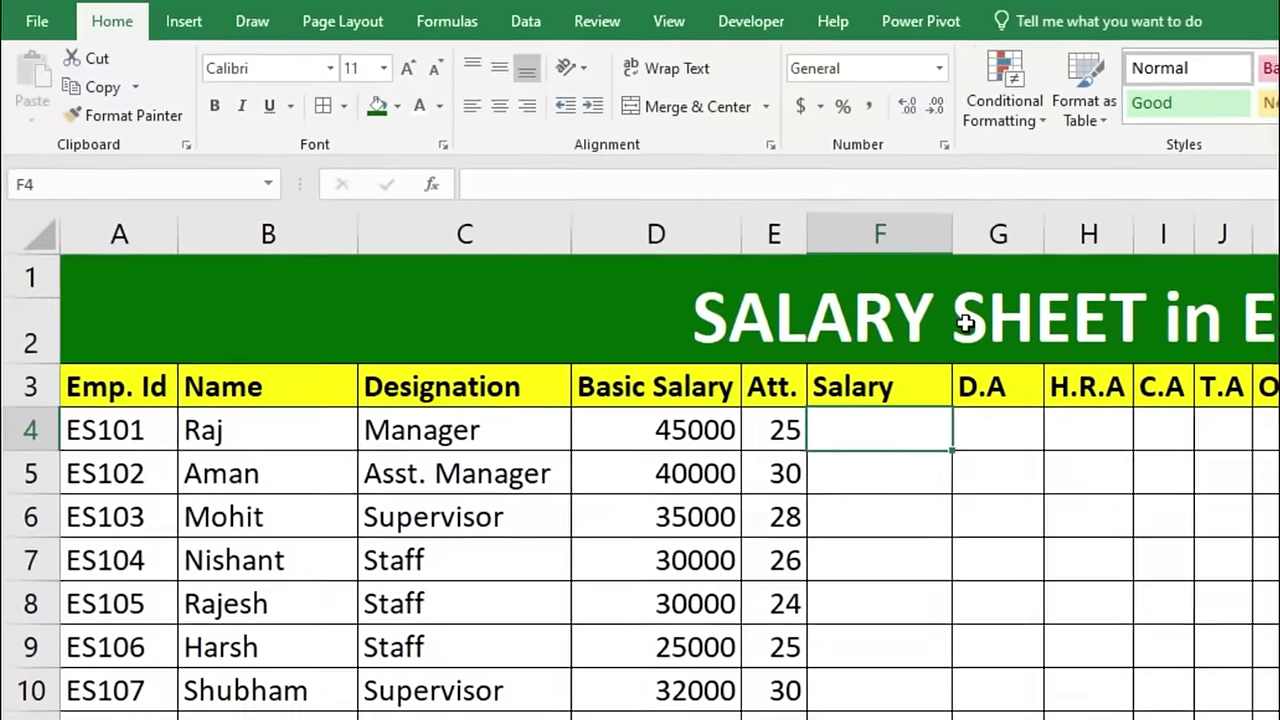
key(F2)
text(=)
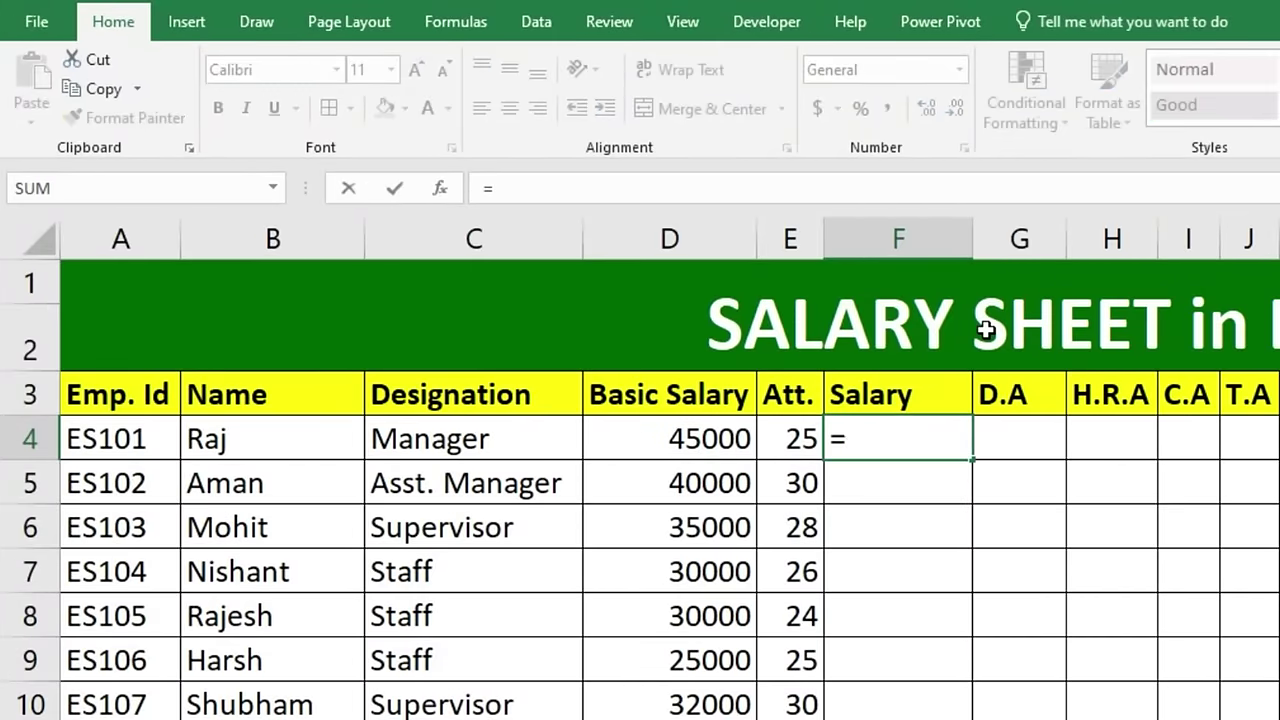
click(655, 428)
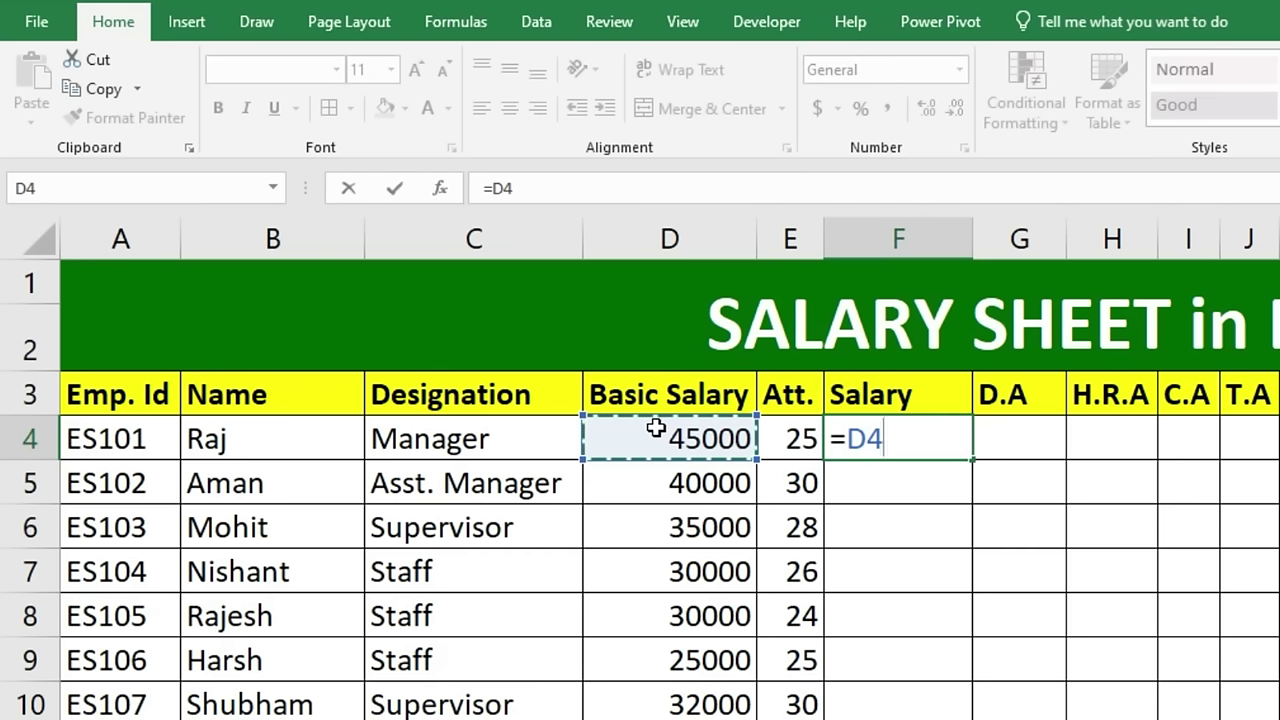
text(/30)
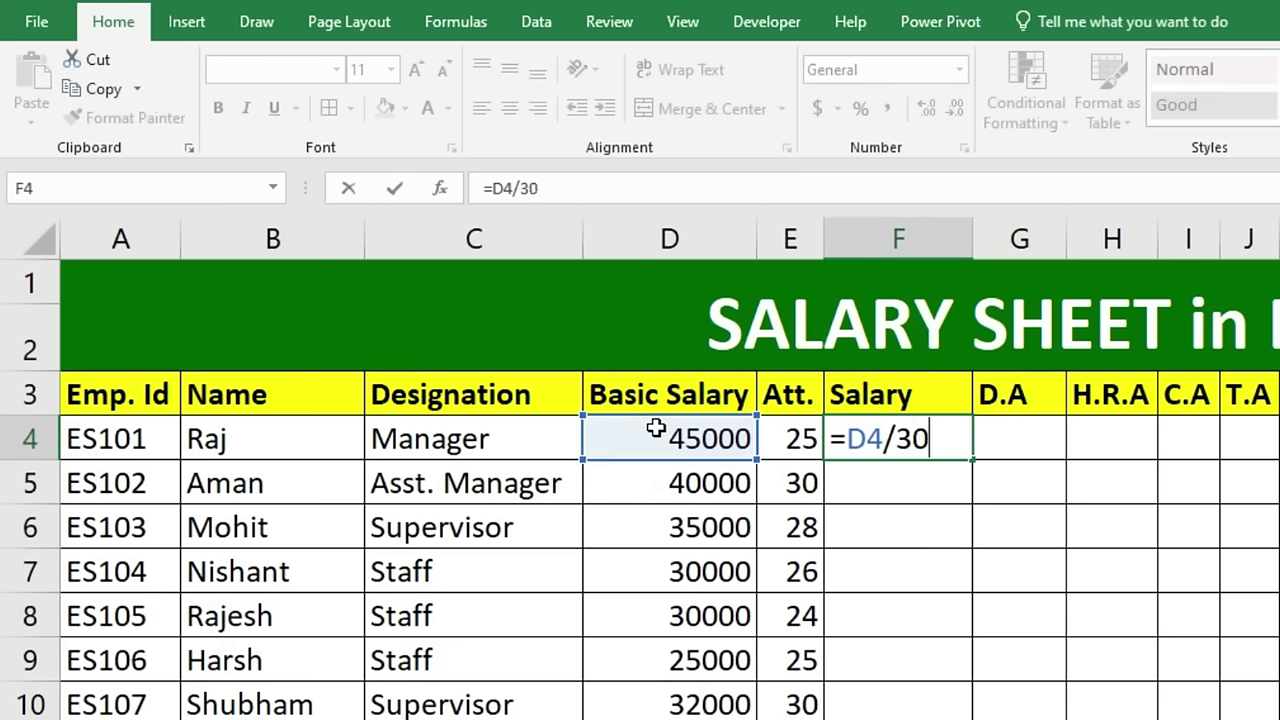
text(*)
click(797, 428)
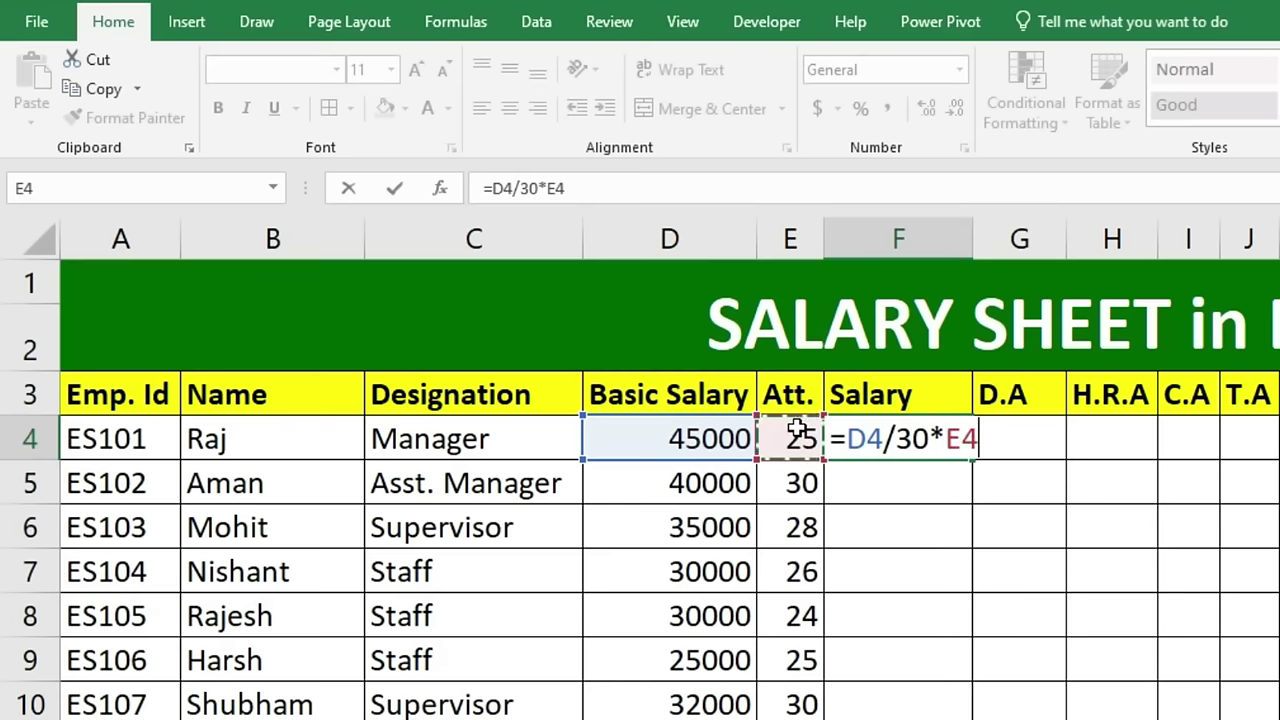
key(Return)
click(846, 432)
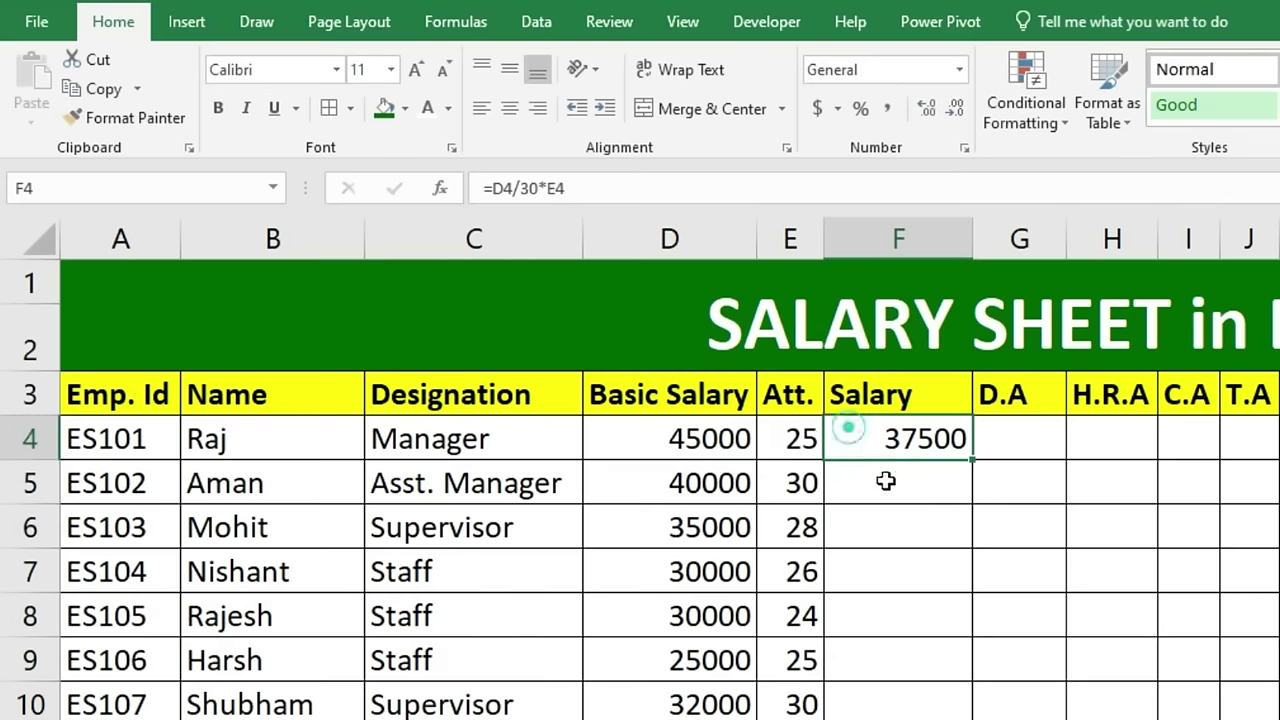
drag(975, 459, 975, 715)
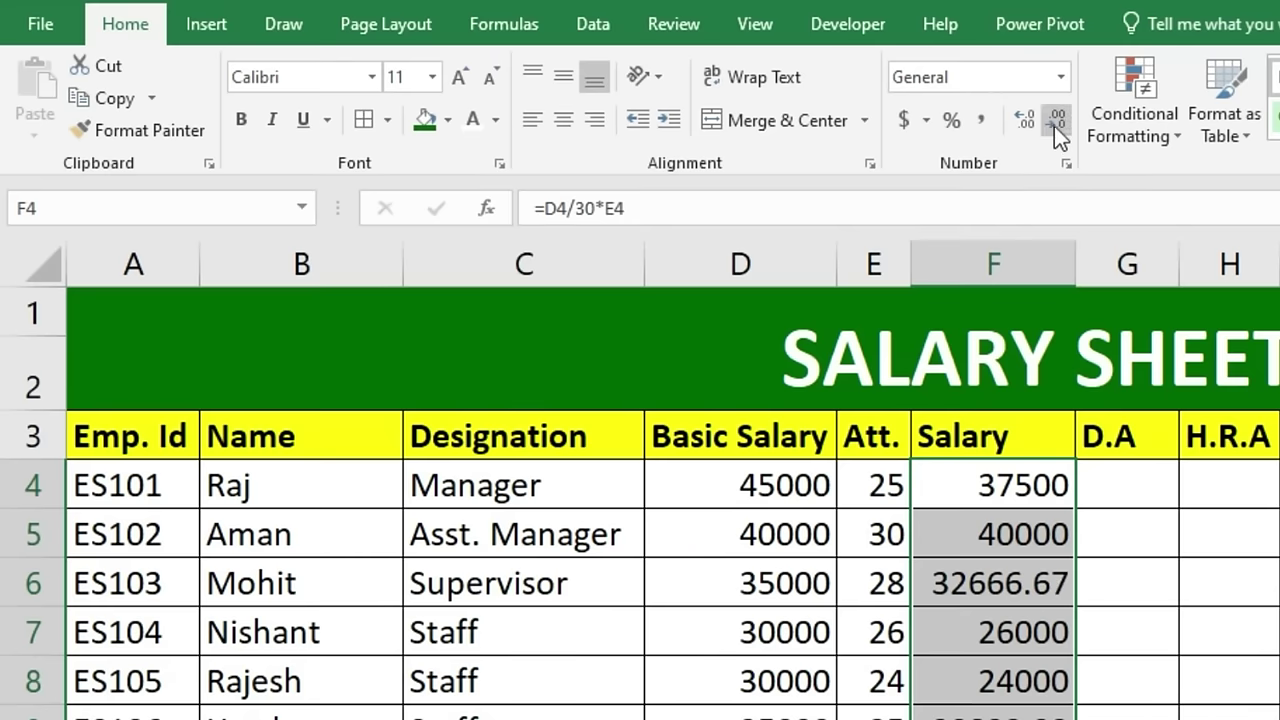
Decrease the Salary column's decimals twice so values show as whole numbers like 32667
click(1054, 125)
click(1053, 123)
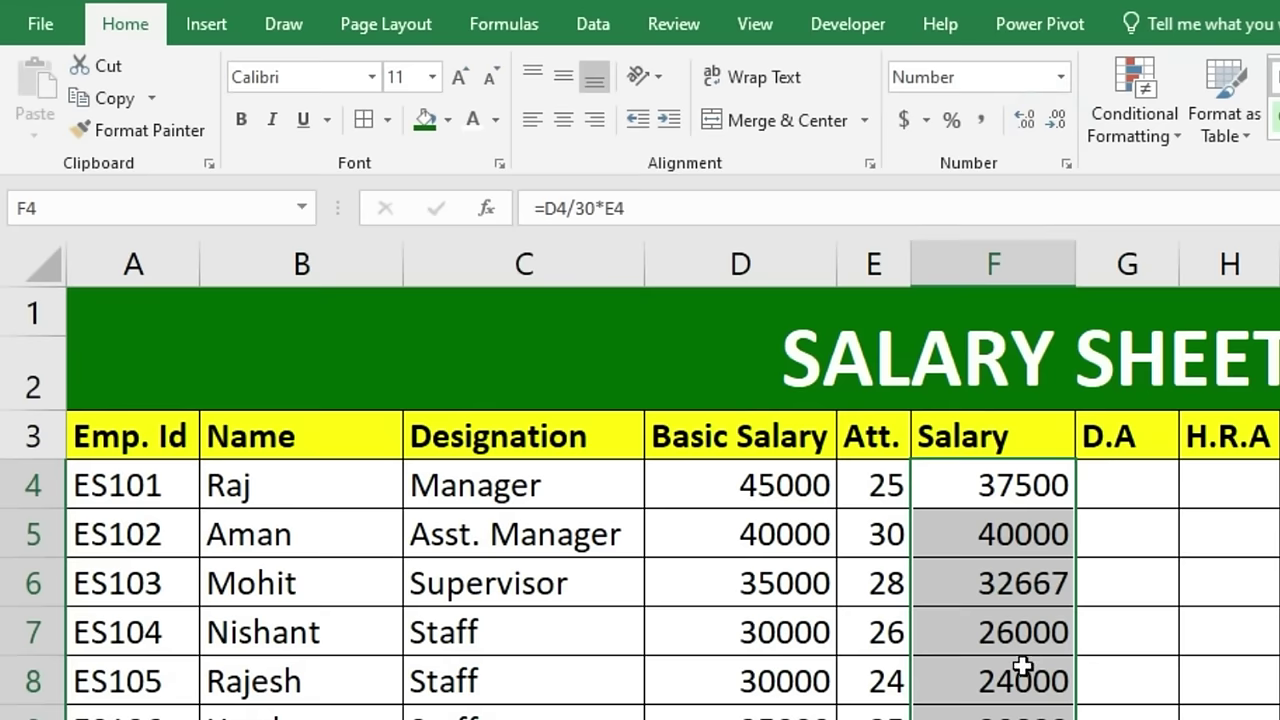
click(1105, 478)
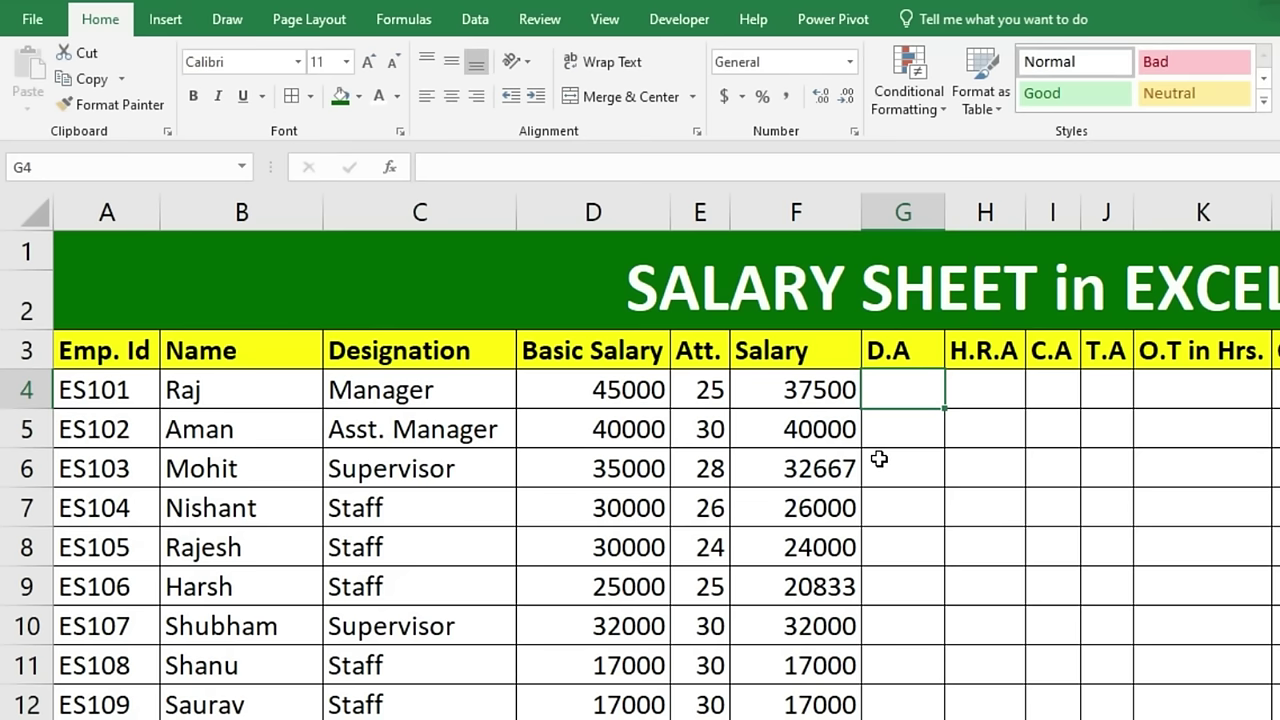
Enter 300 as the D.A in G4 and fill it down the whole column
text(300)
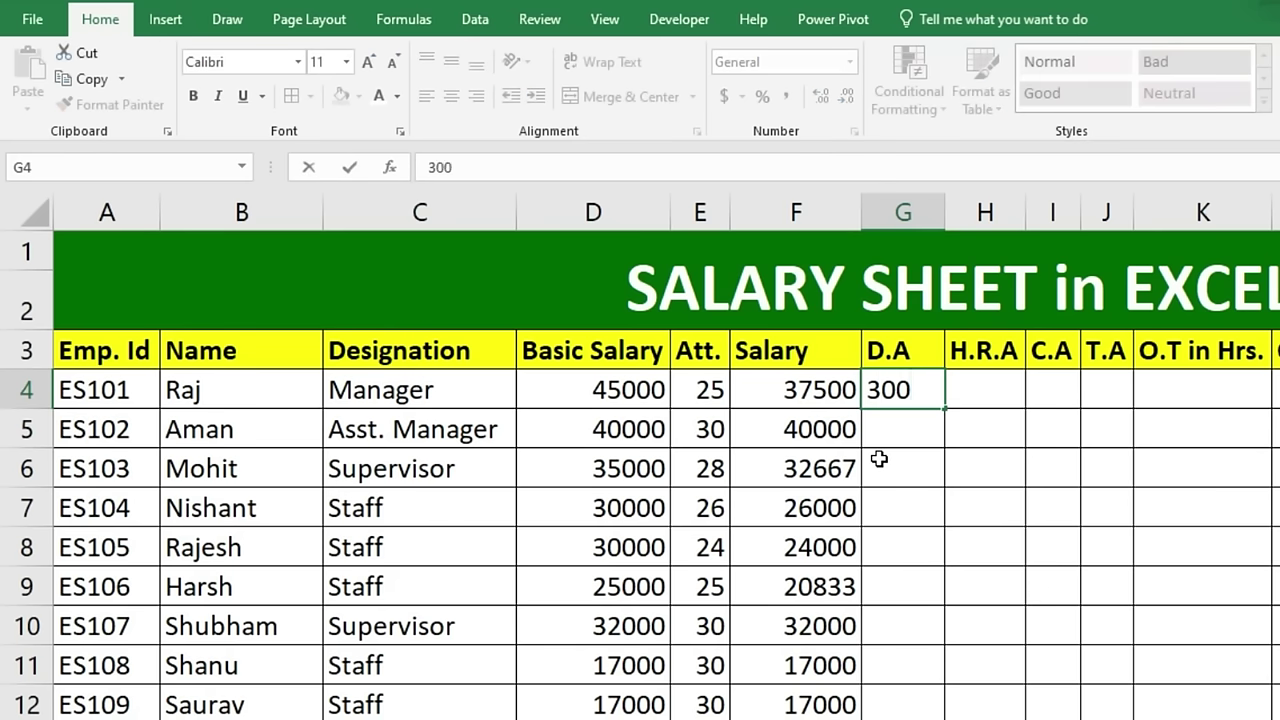
key(Return)
click(917, 390)
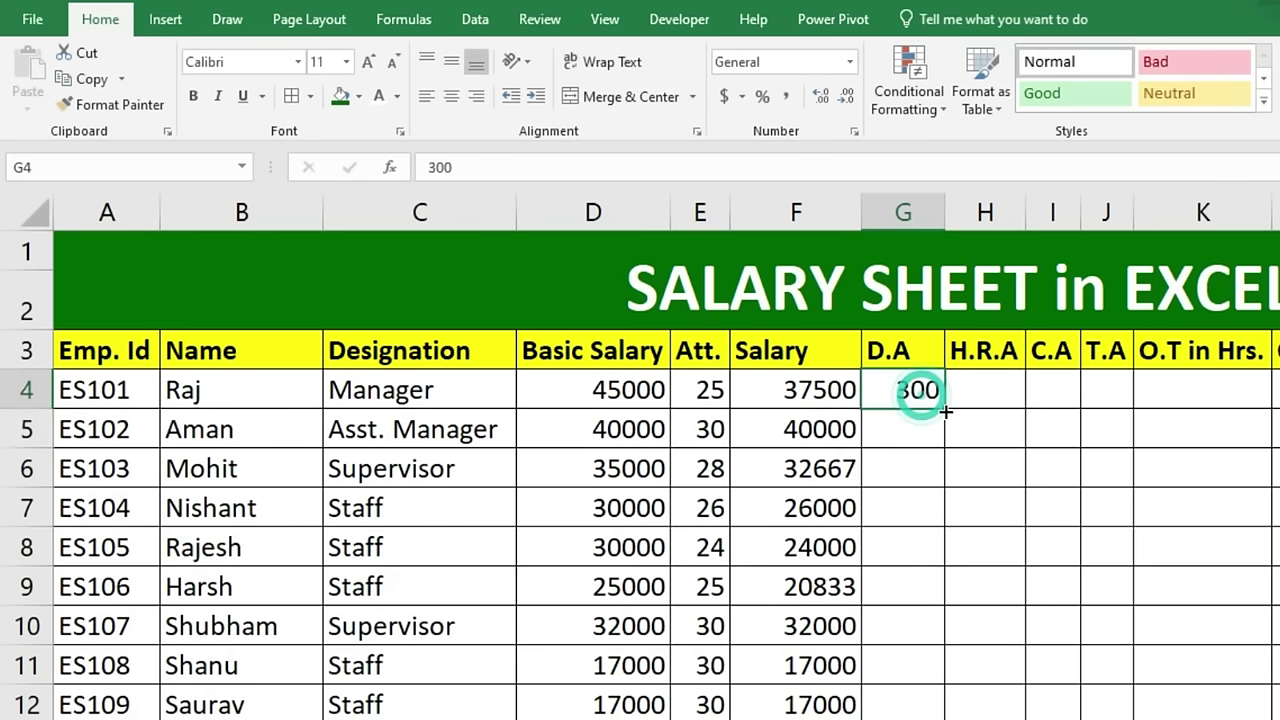
double_click(944, 408)
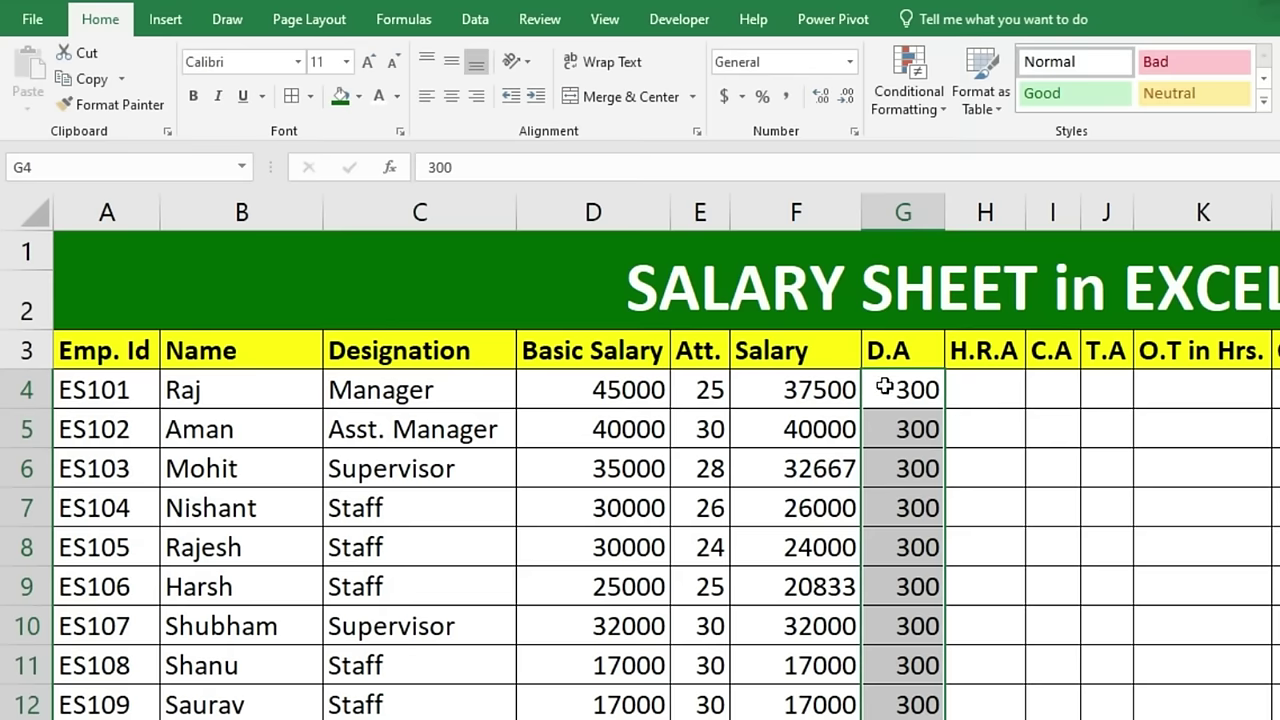
key(Right)
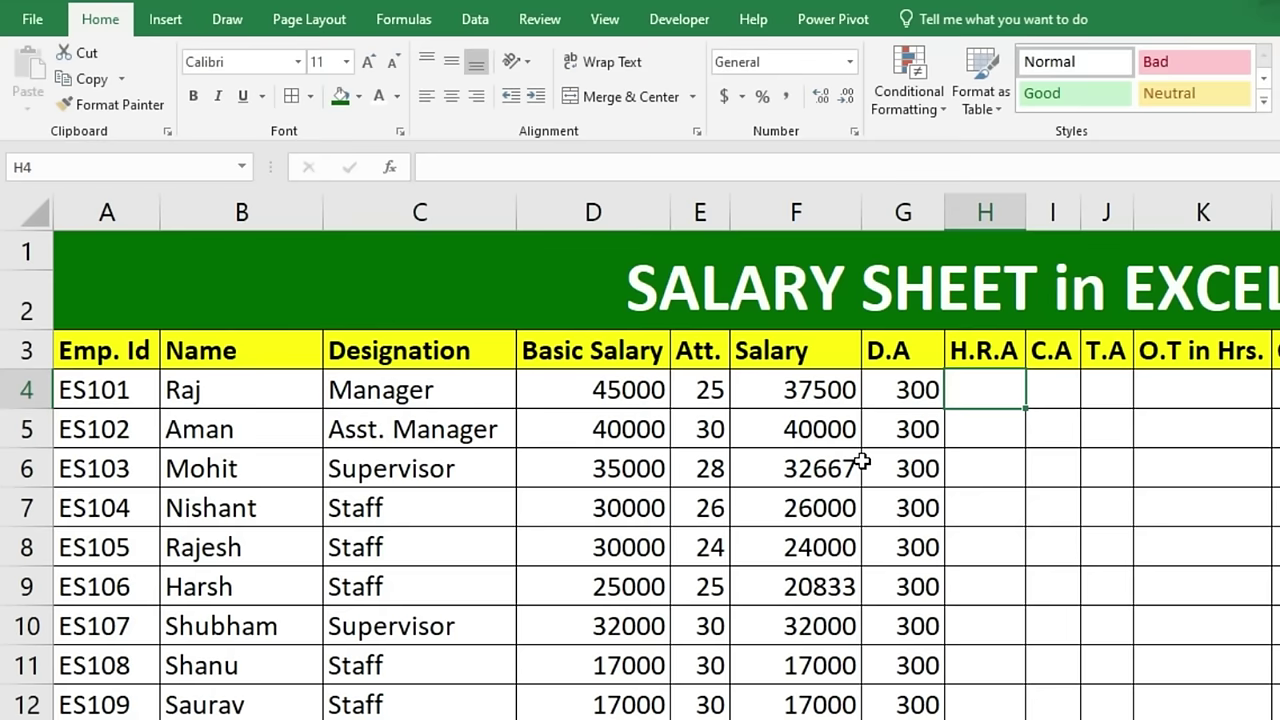
Enter =D4*18% in H4 and copy it down the H.R.A column
text(=)
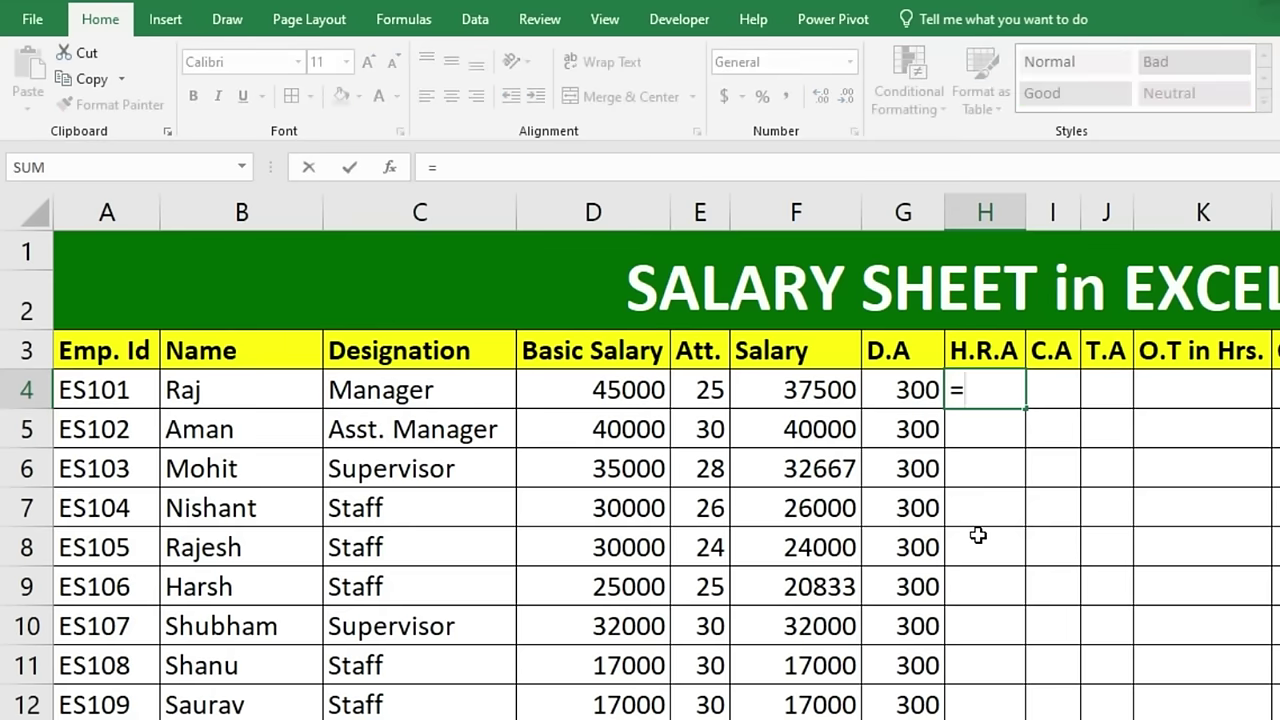
click(652, 396)
text(*18)
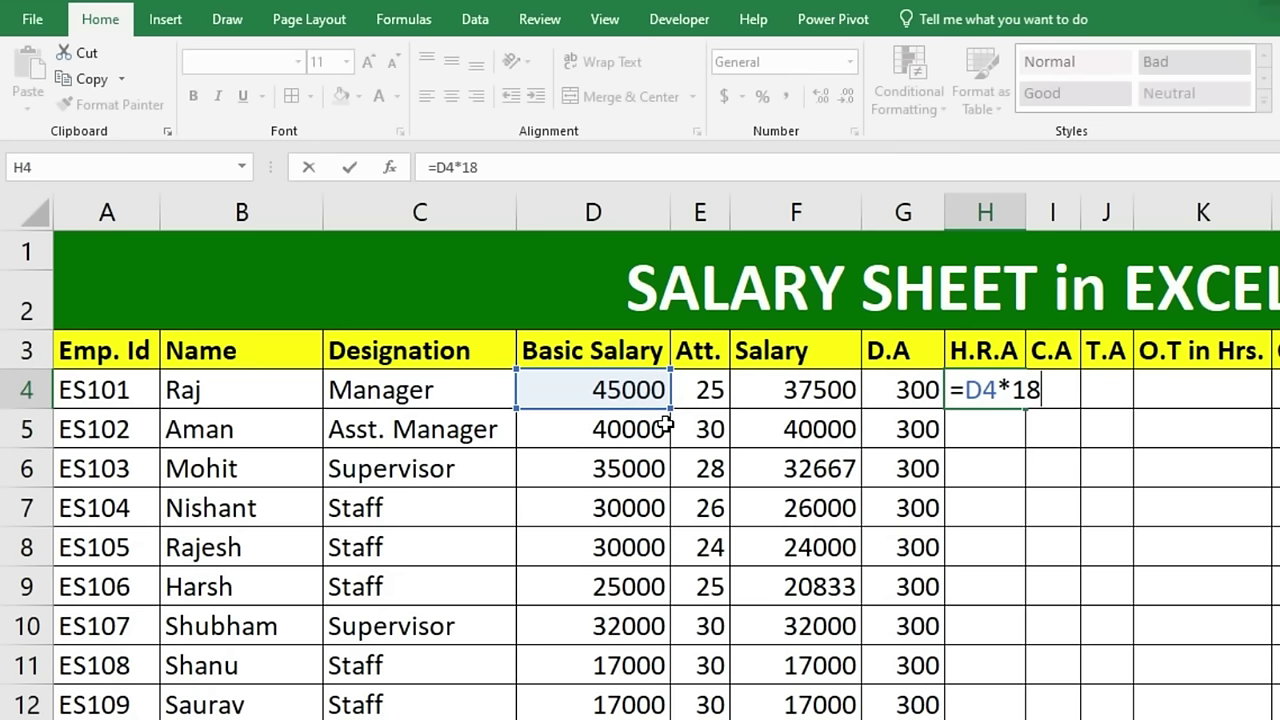
text(%)
key(Return)
click(995, 392)
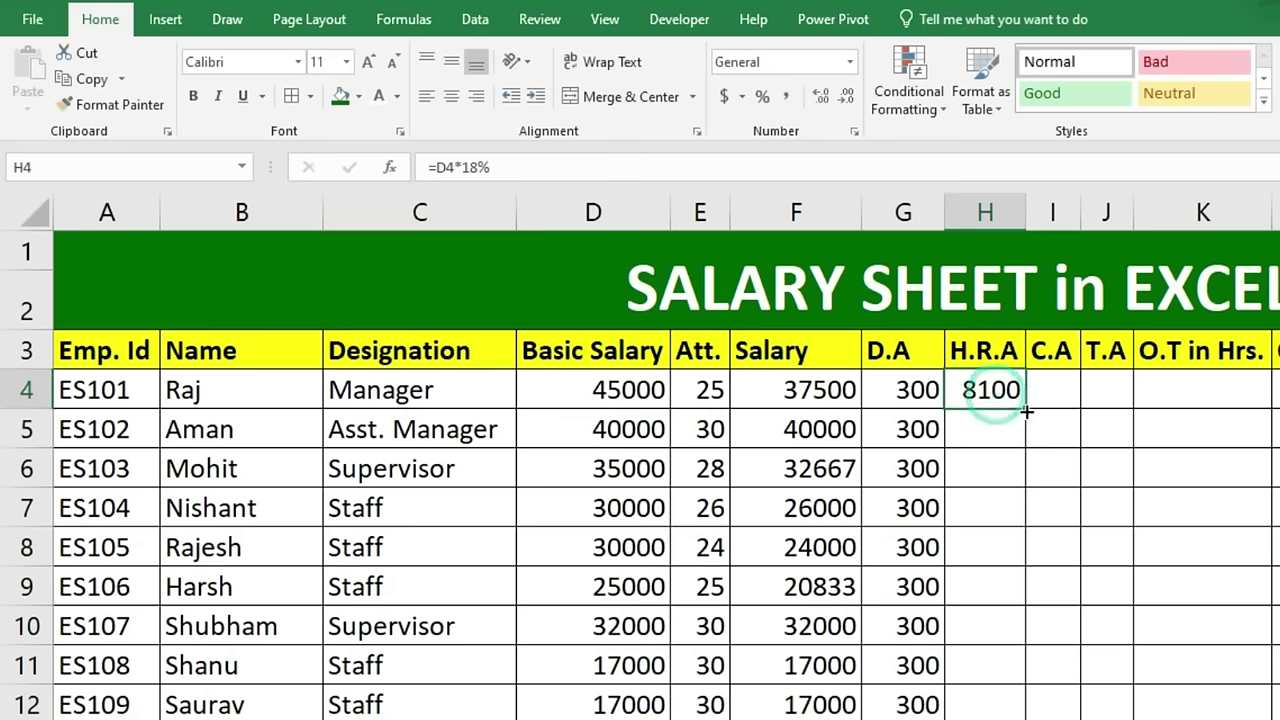
drag(1024, 407, 999, 715)
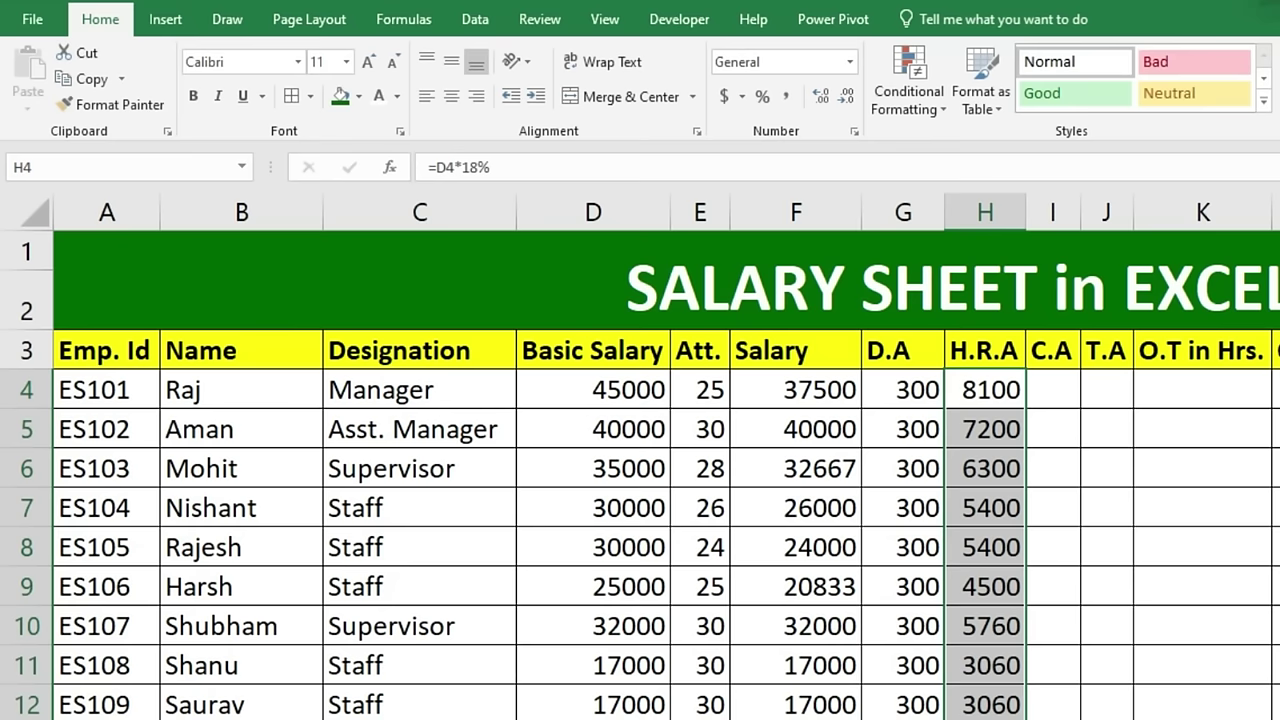
click(1042, 390)
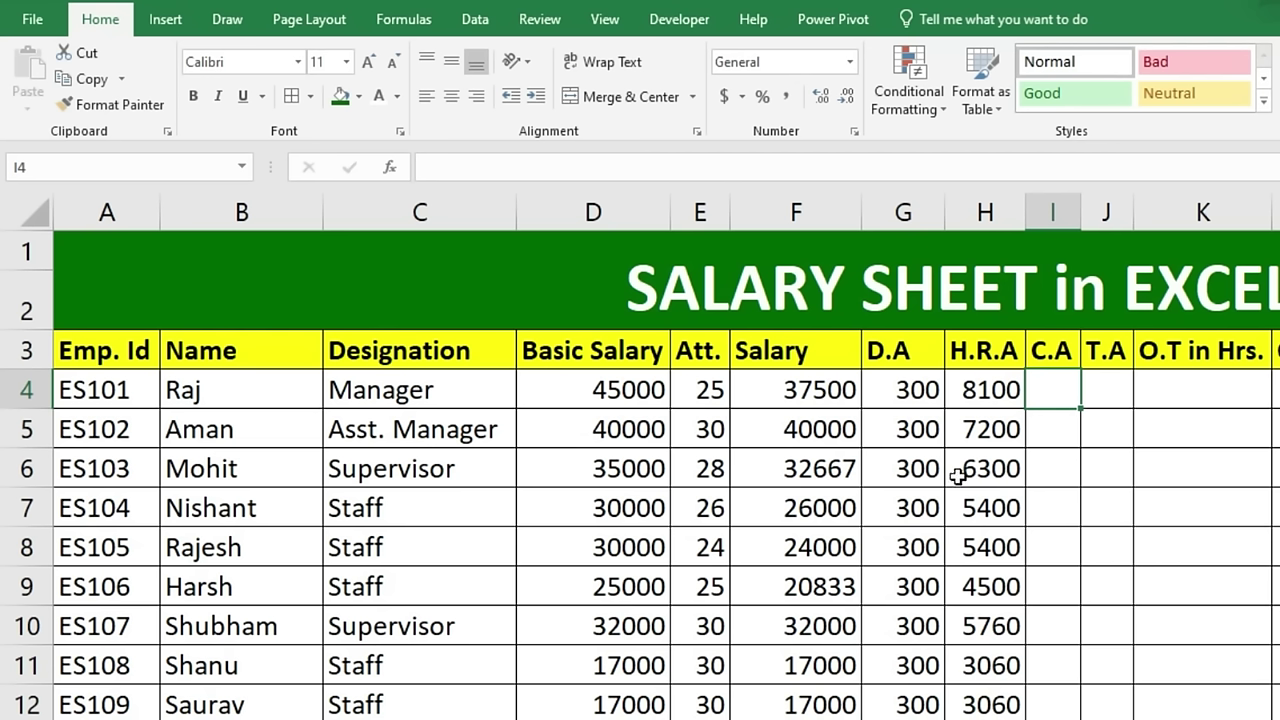
Enter 1000 as the C.A in I4 and fill it down the whole column
key(F2)
text(50)
key(BackSpace)
key(BackSpace)
text(1000)
key(Return)
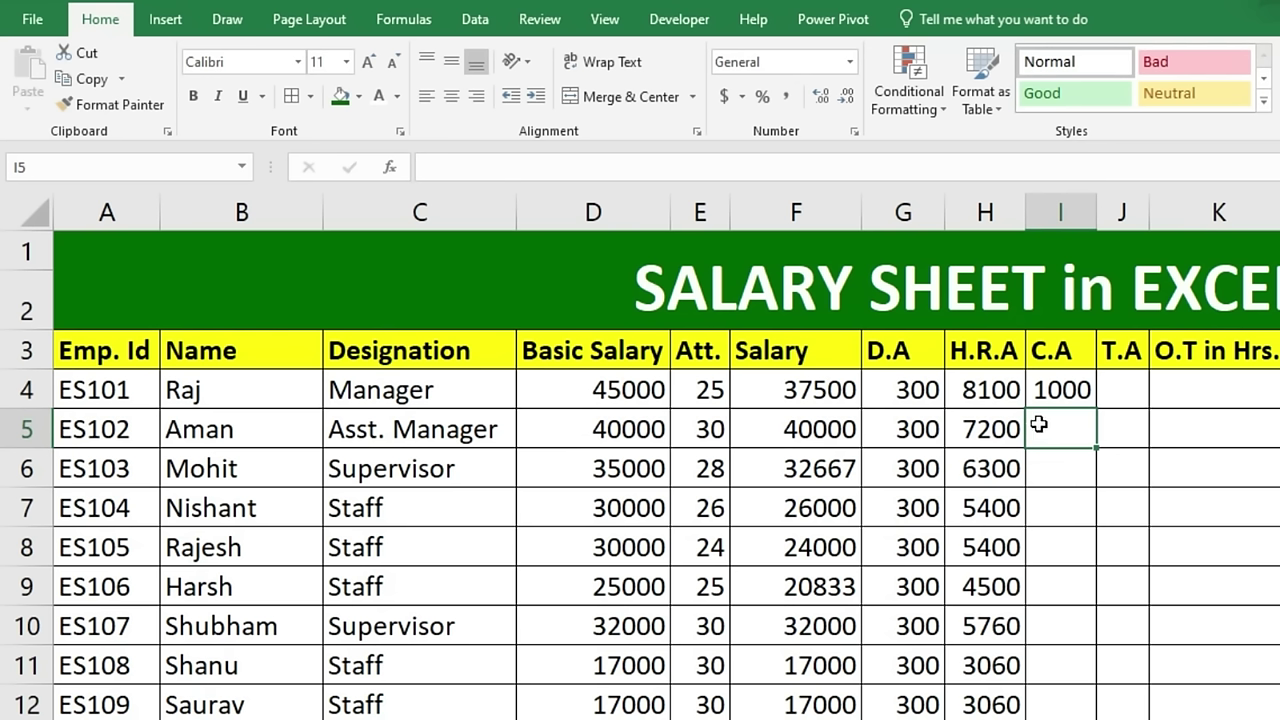
click(1032, 395)
double_click(1095, 408)
key(Right)
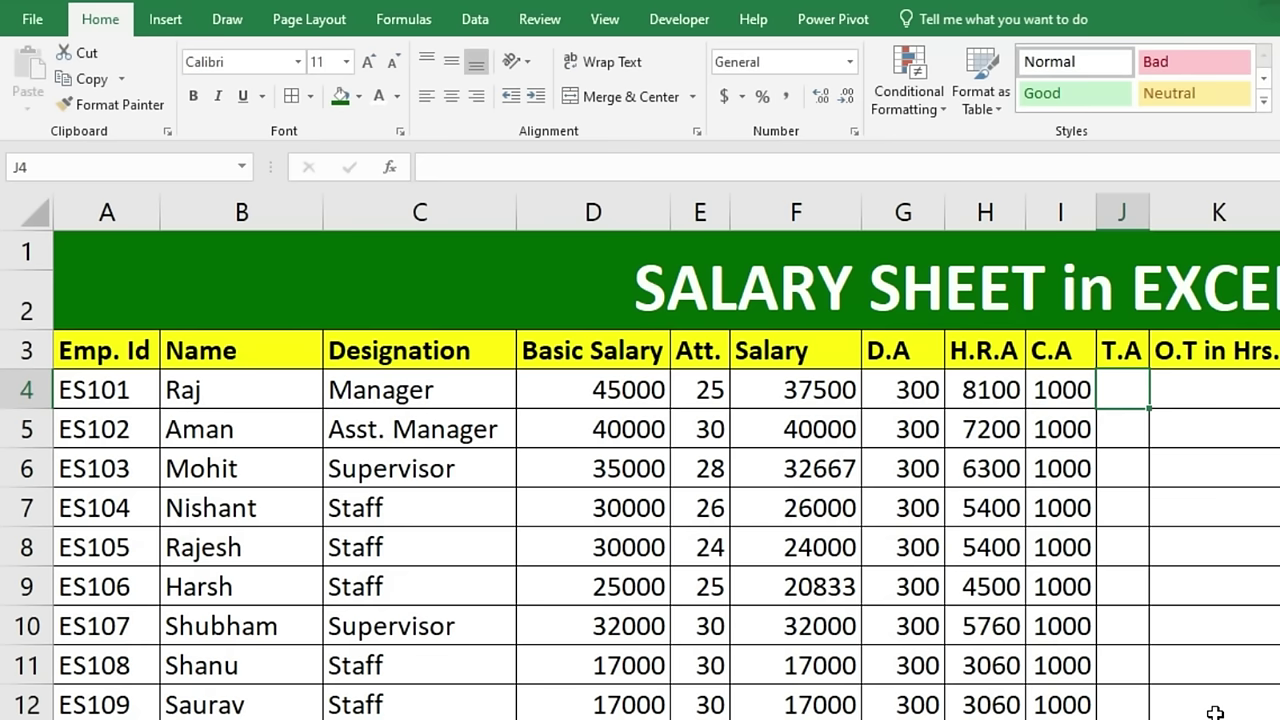
Enter a T.A of 10000 in J4, then 0 in J5 copied down to row 12
text(1)
text(0000)
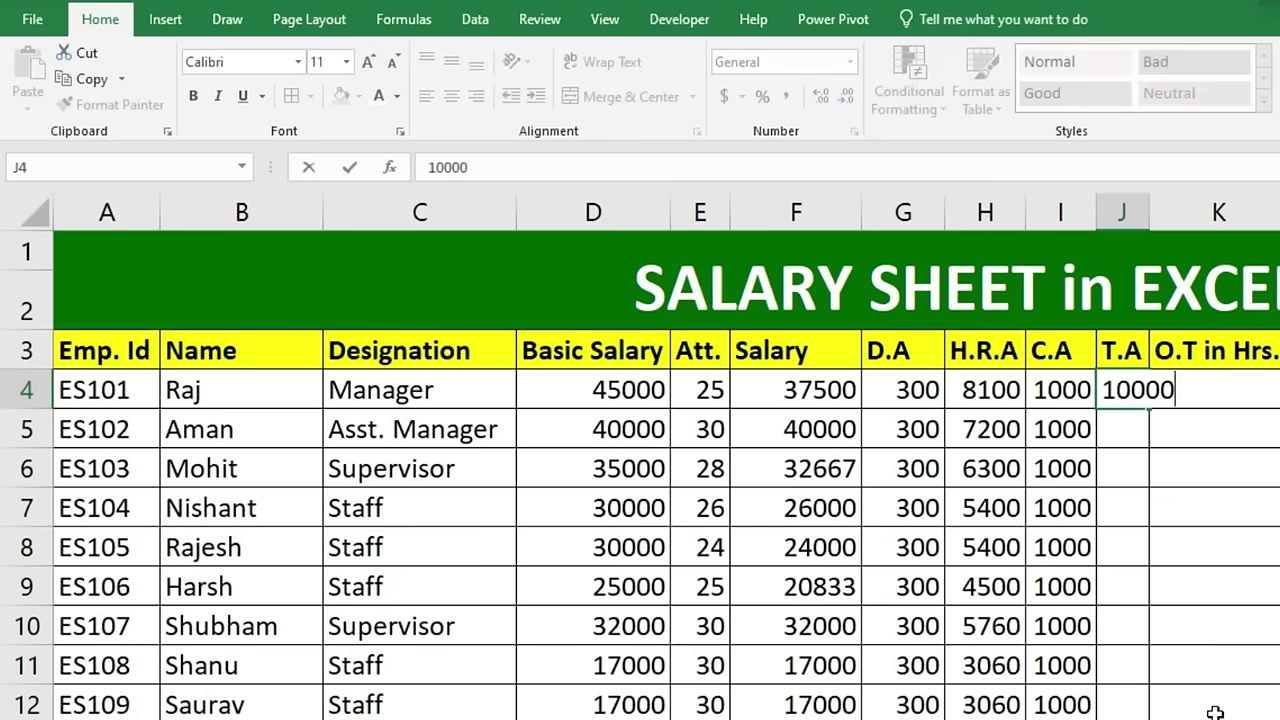
key(Return)
text(0)
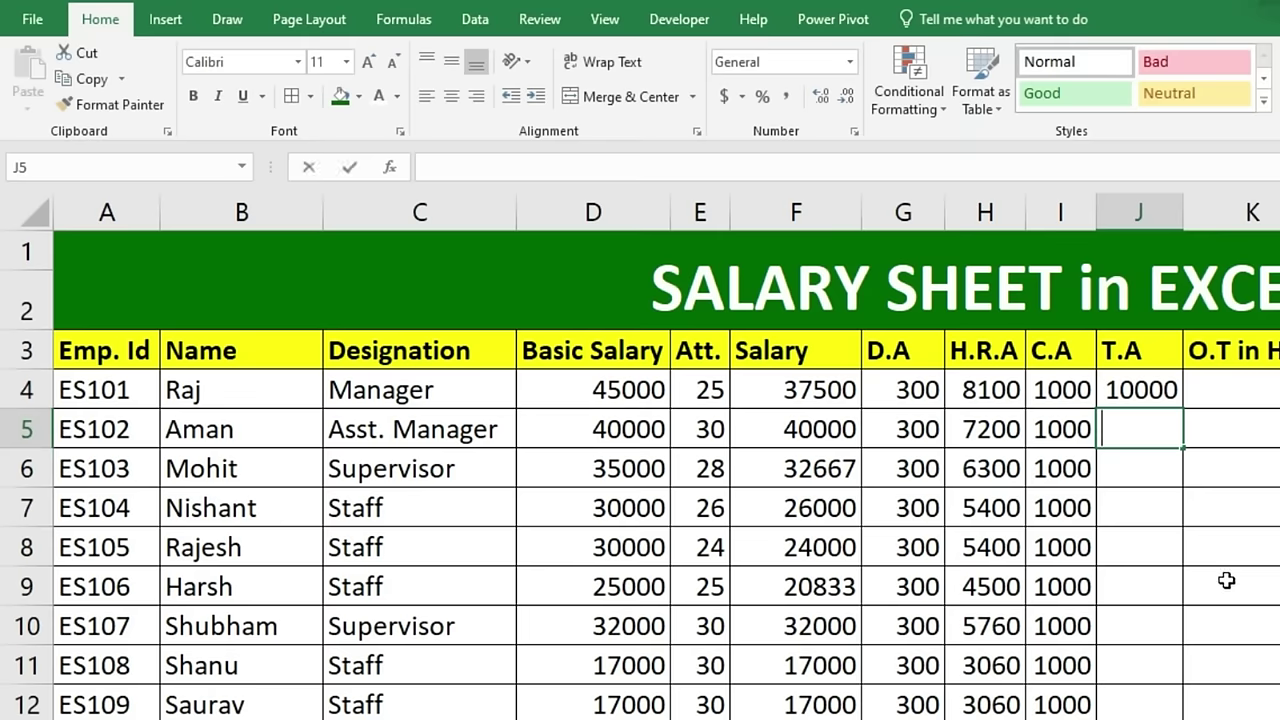
key(Return)
click(1168, 437)
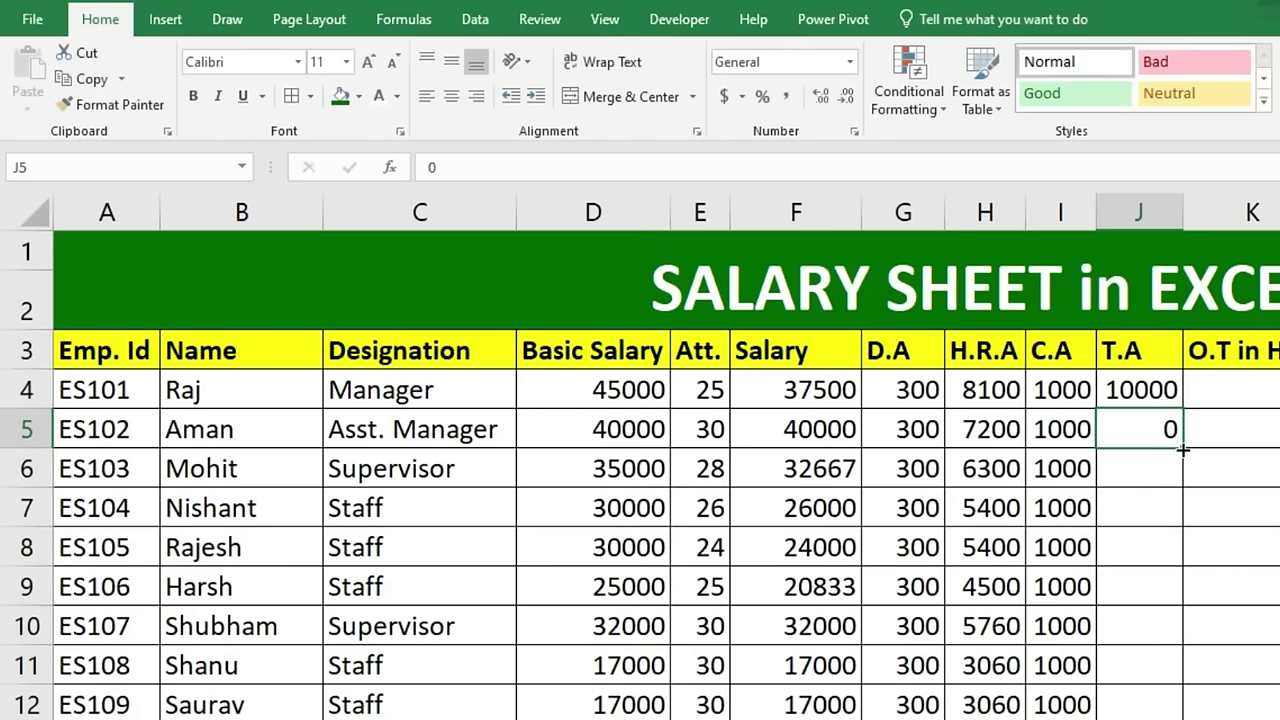
drag(1182, 447, 1182, 718)
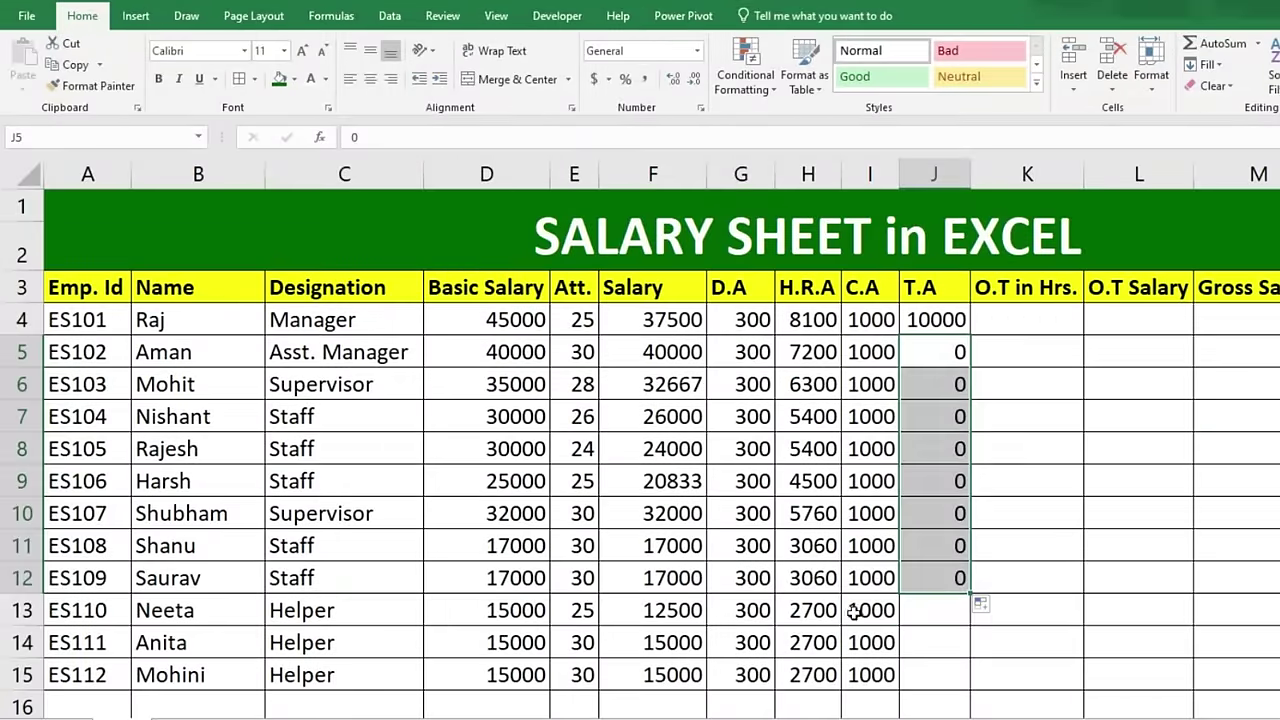
Give the three helpers a T.A of 2000 in J13 through J15
click(945, 613)
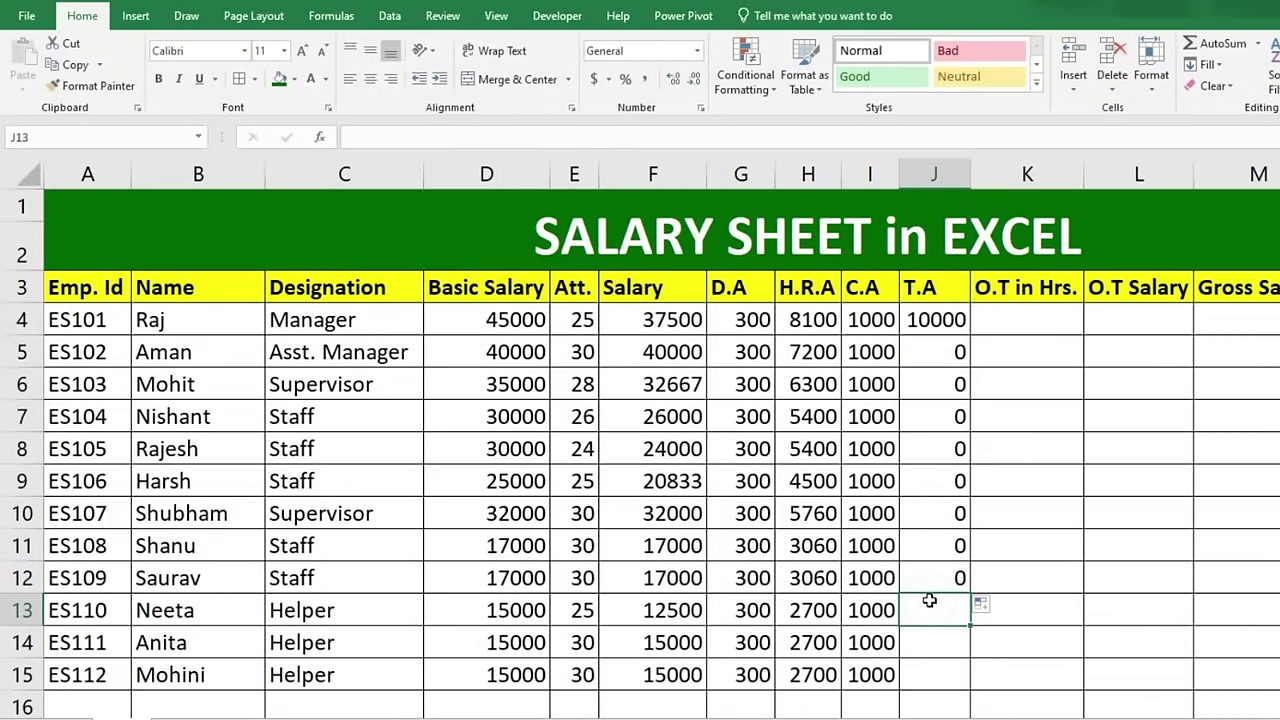
text(2000)
click(930, 600)
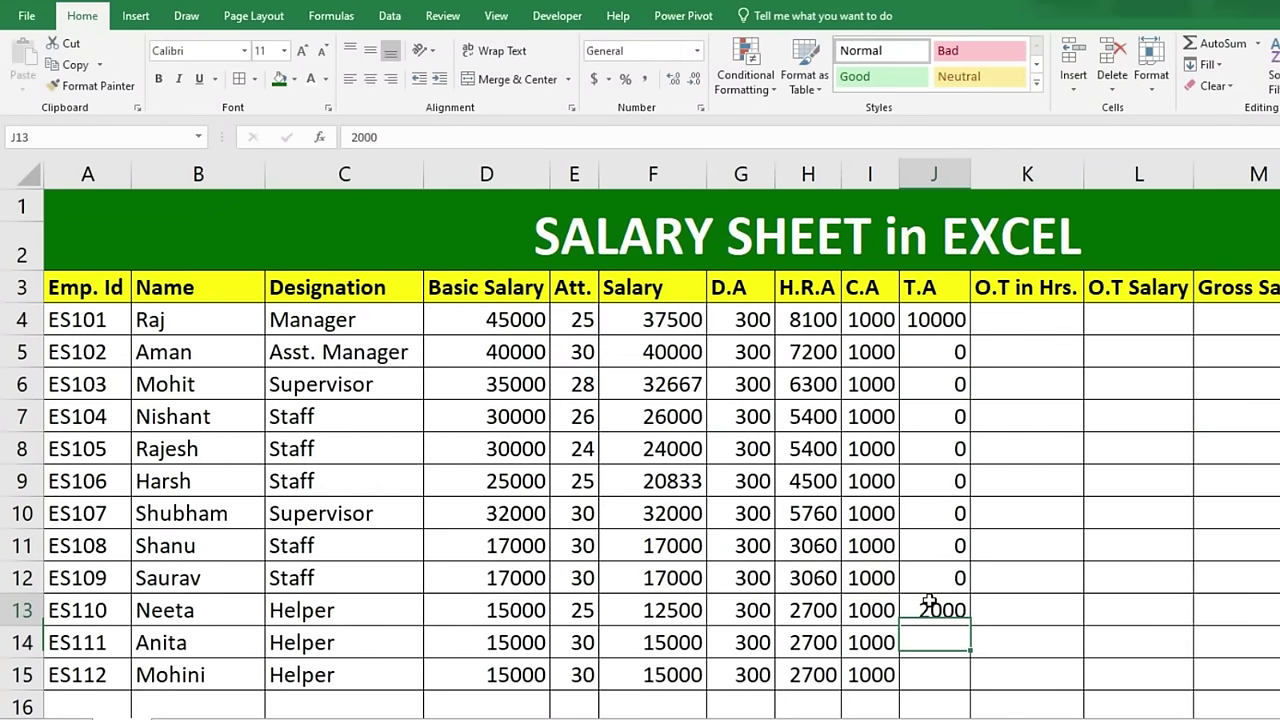
drag(970, 626, 967, 686)
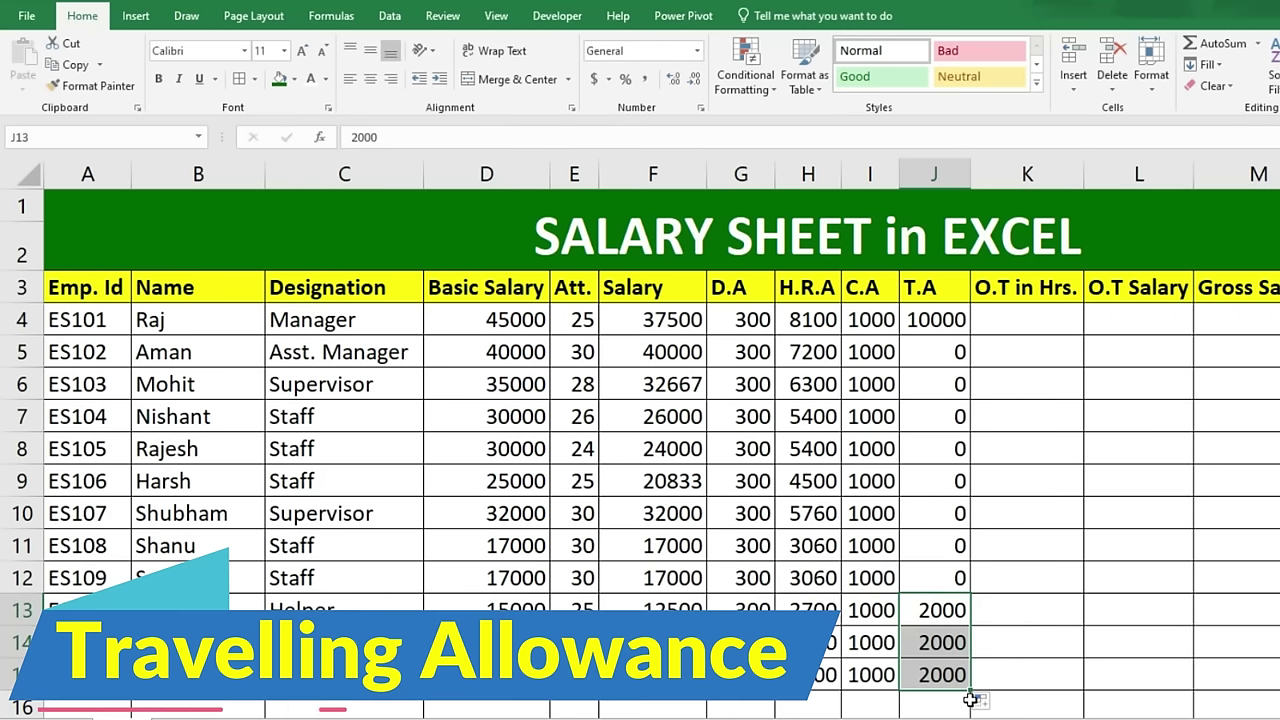
click(1027, 319)
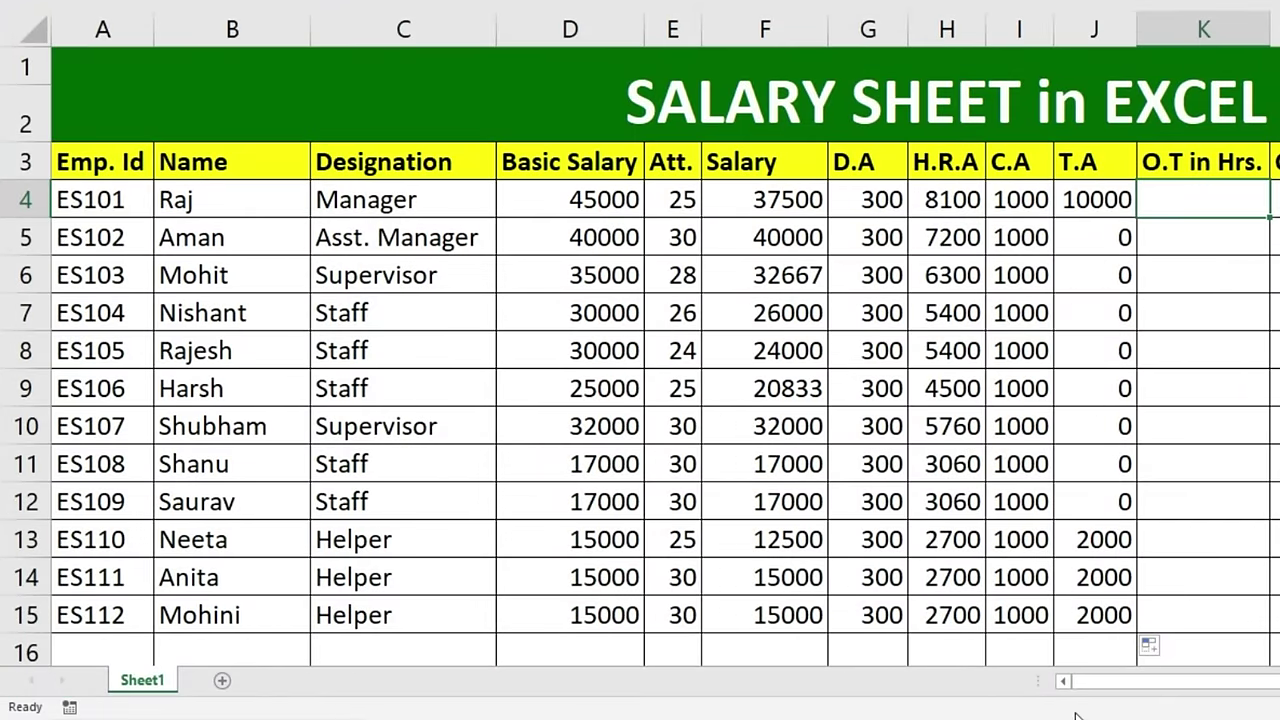
Enter 50 overtime hours for the first two employees and 60 copied down to row 11
text(50)
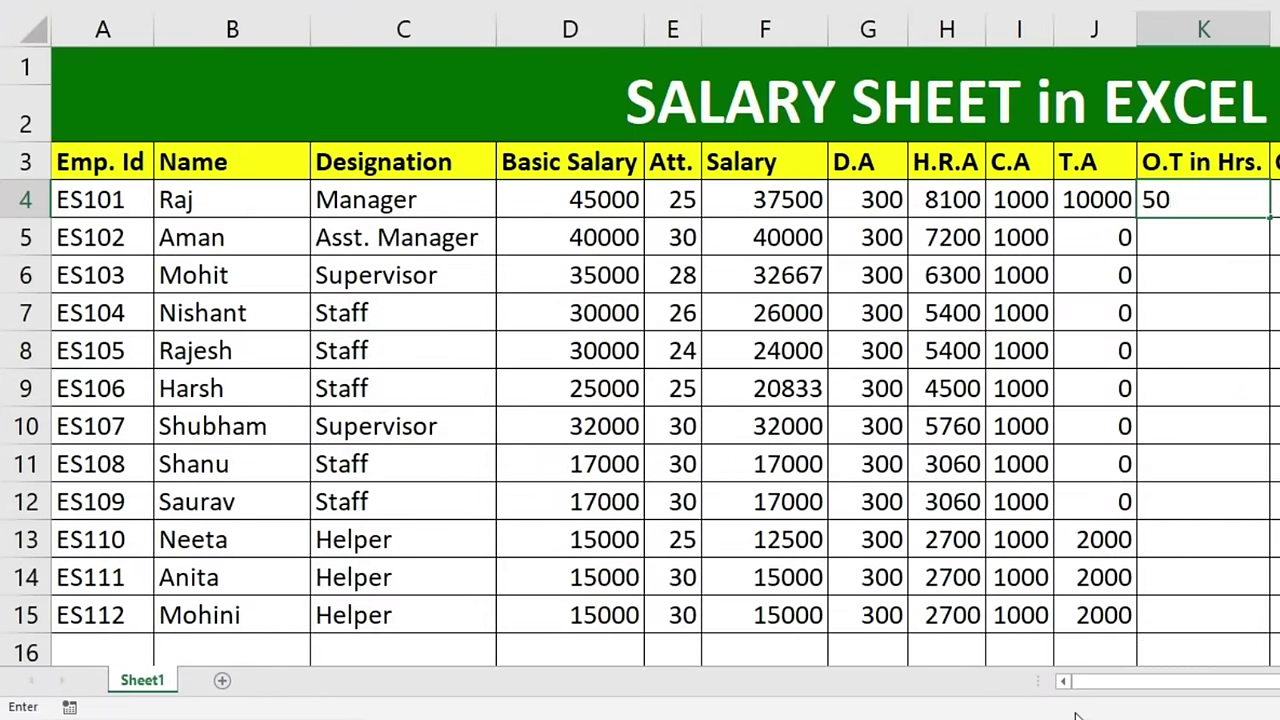
key(Return)
text(4050)
key(Return)
text(60)
key(Return)
key(Up)
drag(1267, 293, 1249, 474)
Enter 40 overtime hours in K12 and copy it down to K15
click(1249, 498)
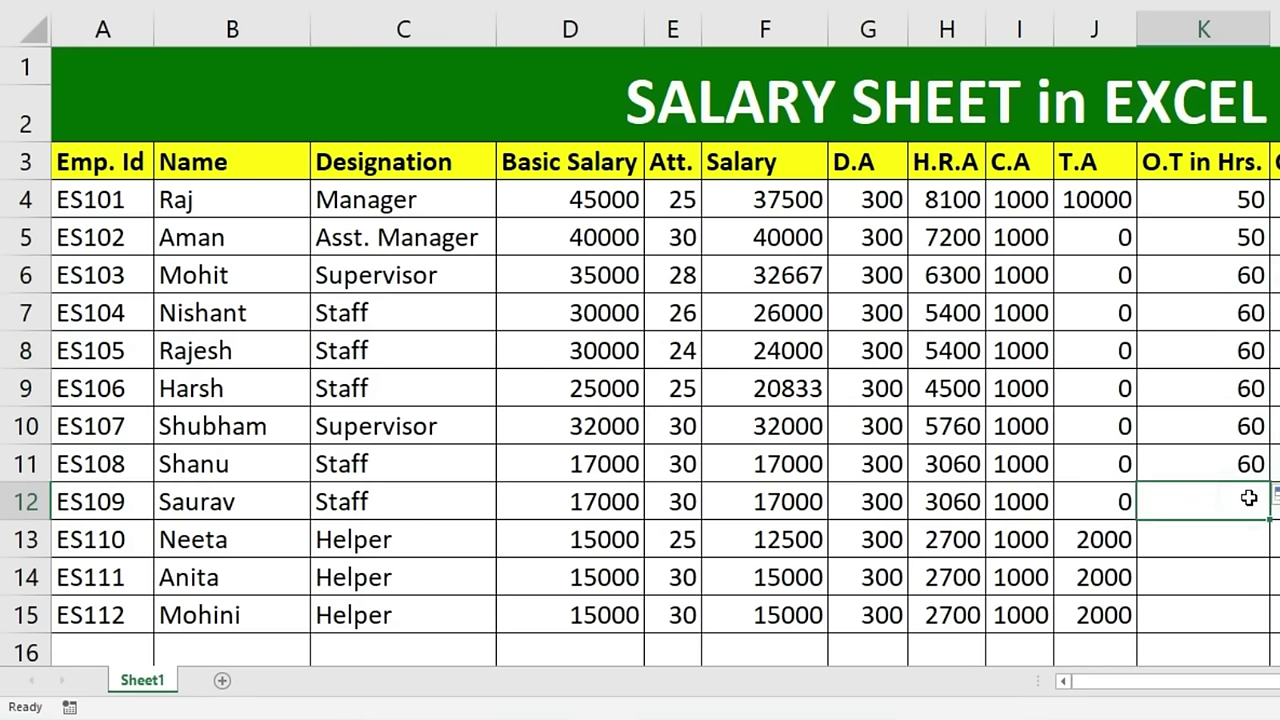
text(40)
key(Return)
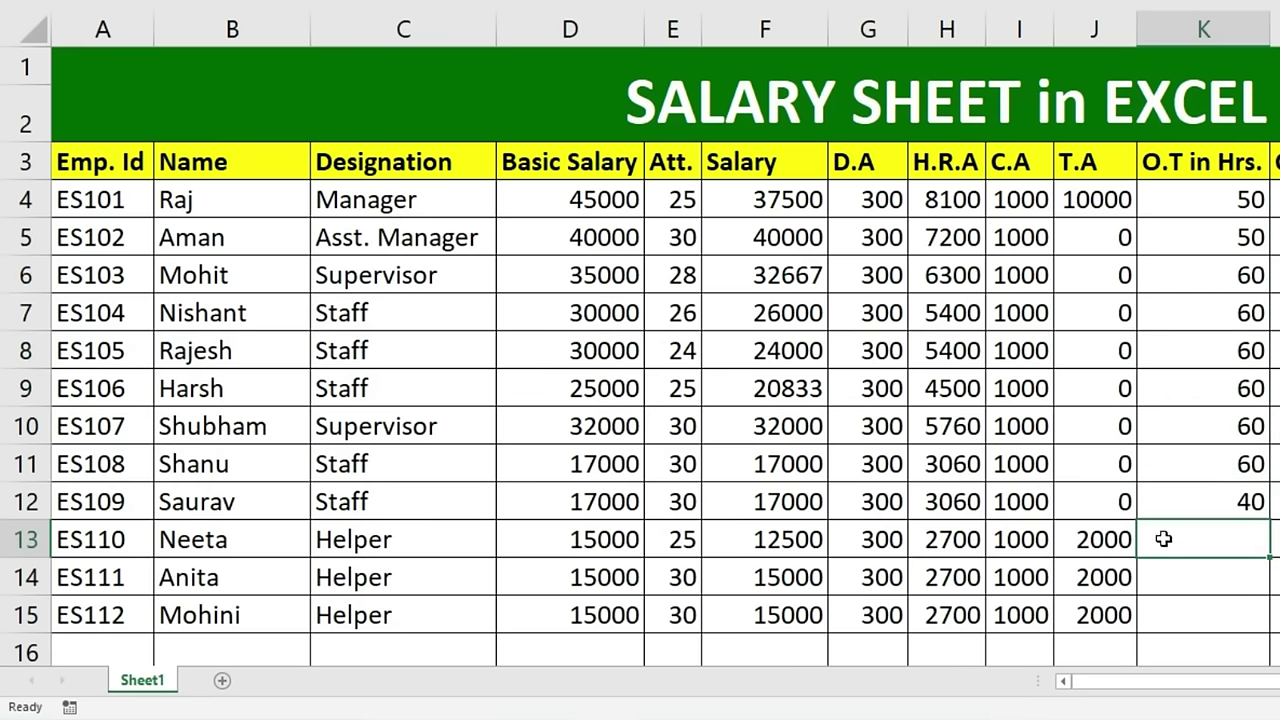
click(1197, 505)
drag(1267, 520, 1262, 624)
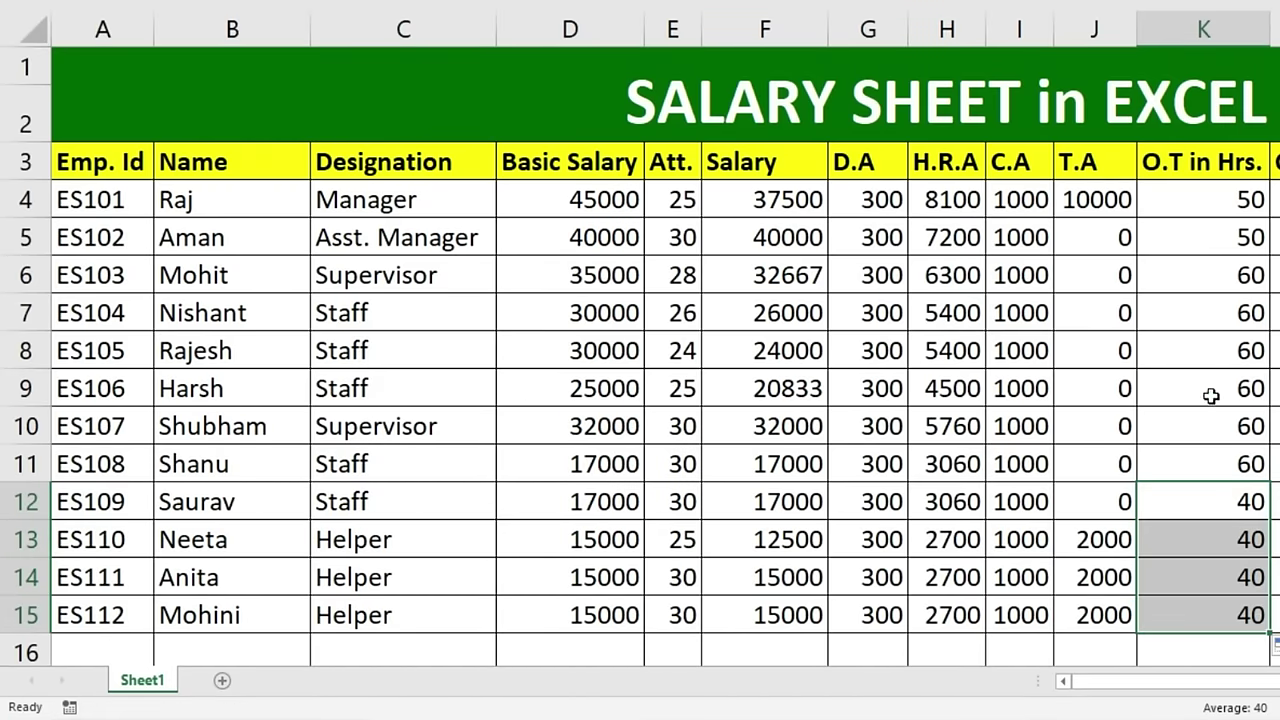
drag(1245, 426, 1245, 502)
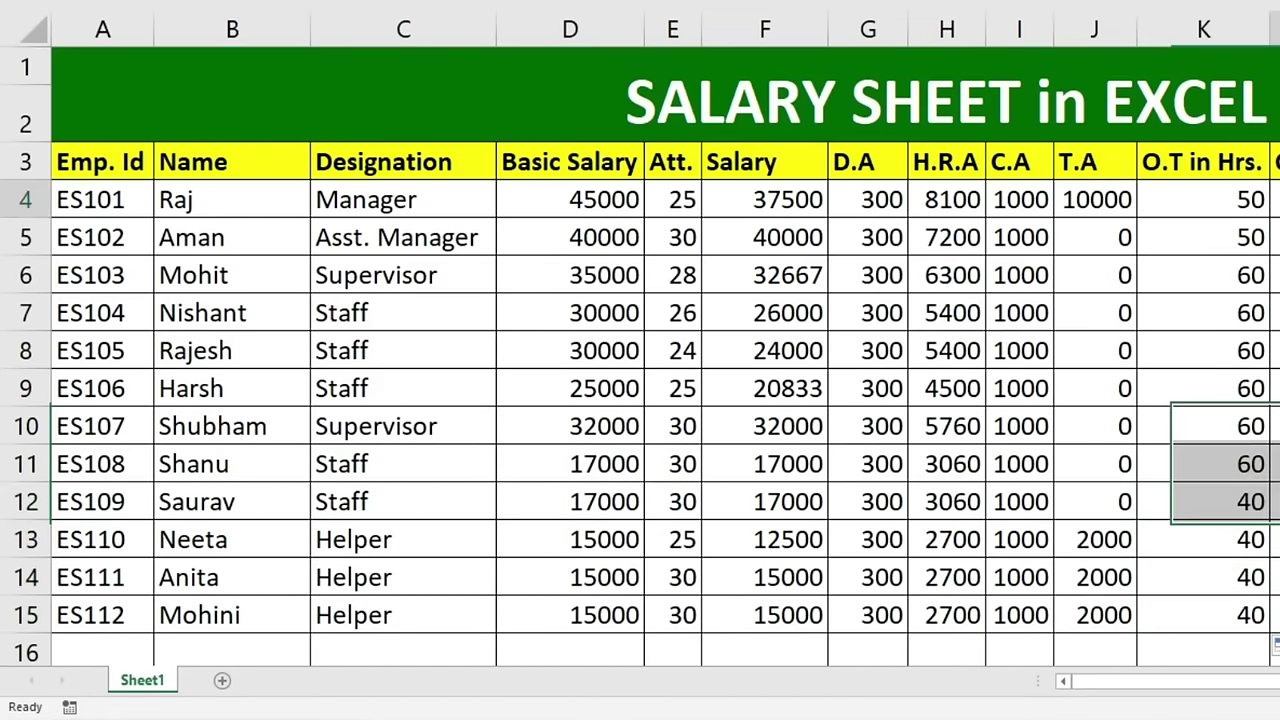
click(1133, 423)
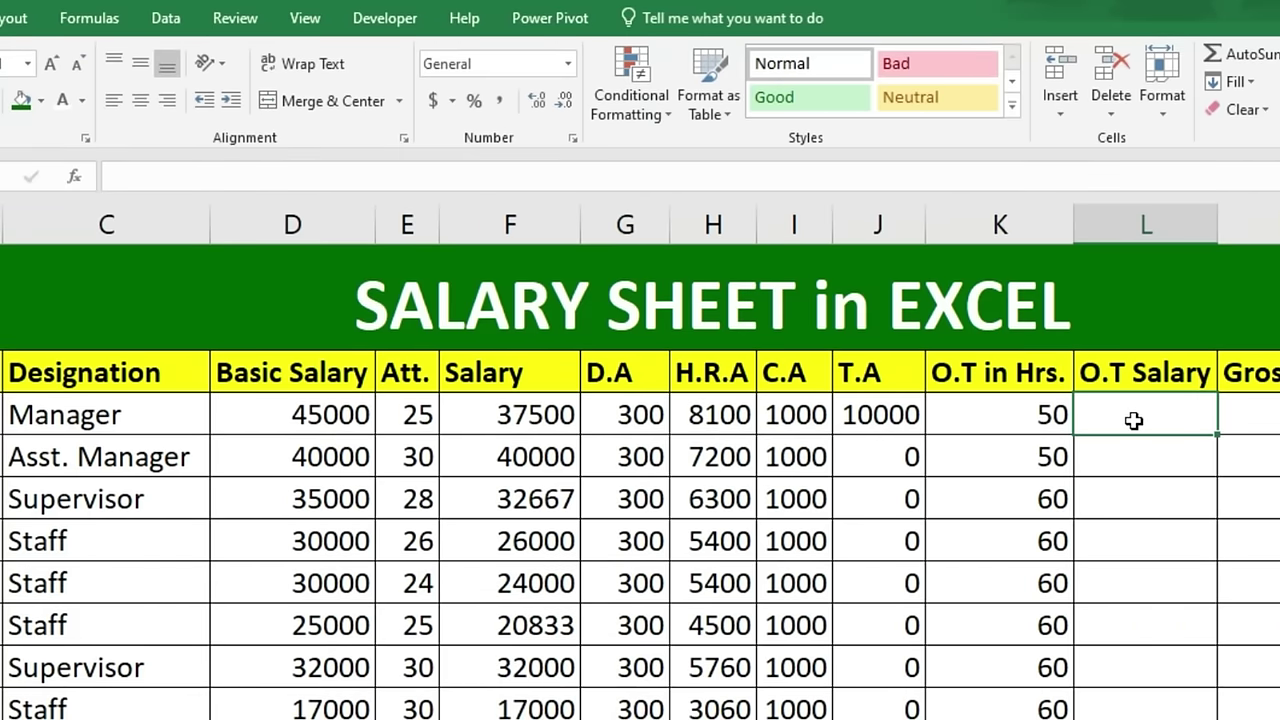
Enter =D4/30/8*K4 in L4 for the first O.T Salary, showing 9375
text(=)
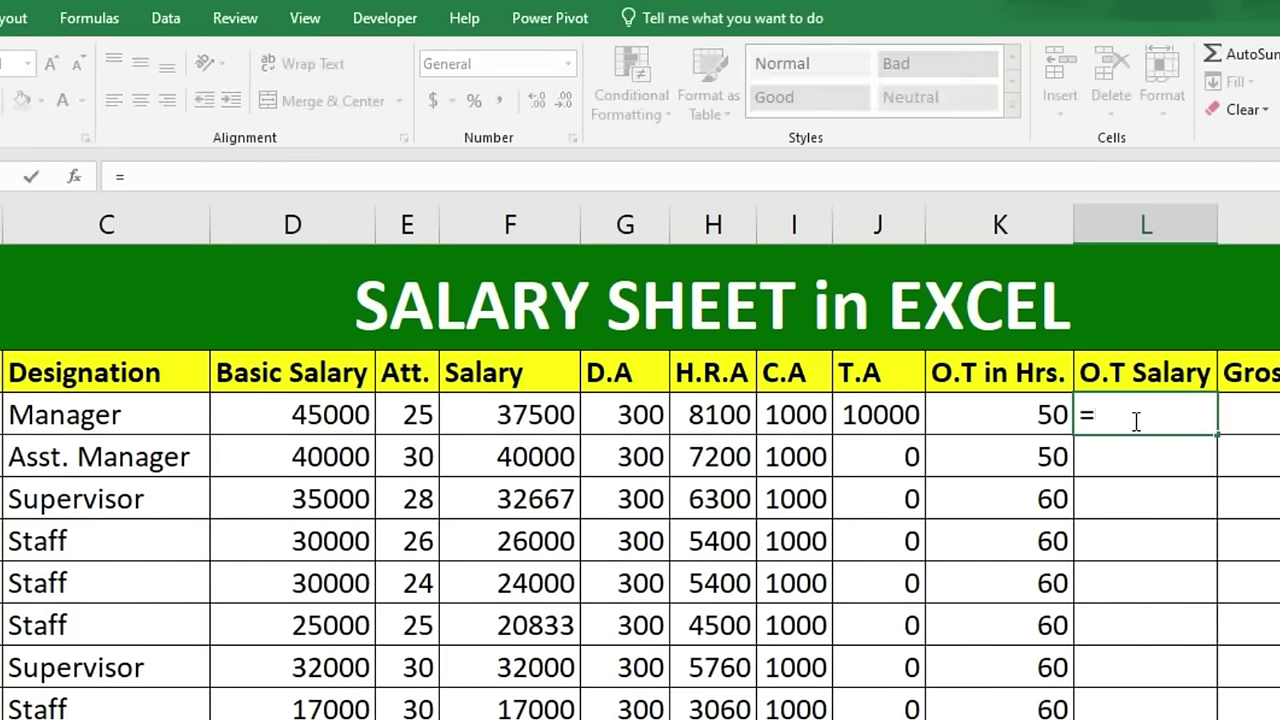
click(289, 425)
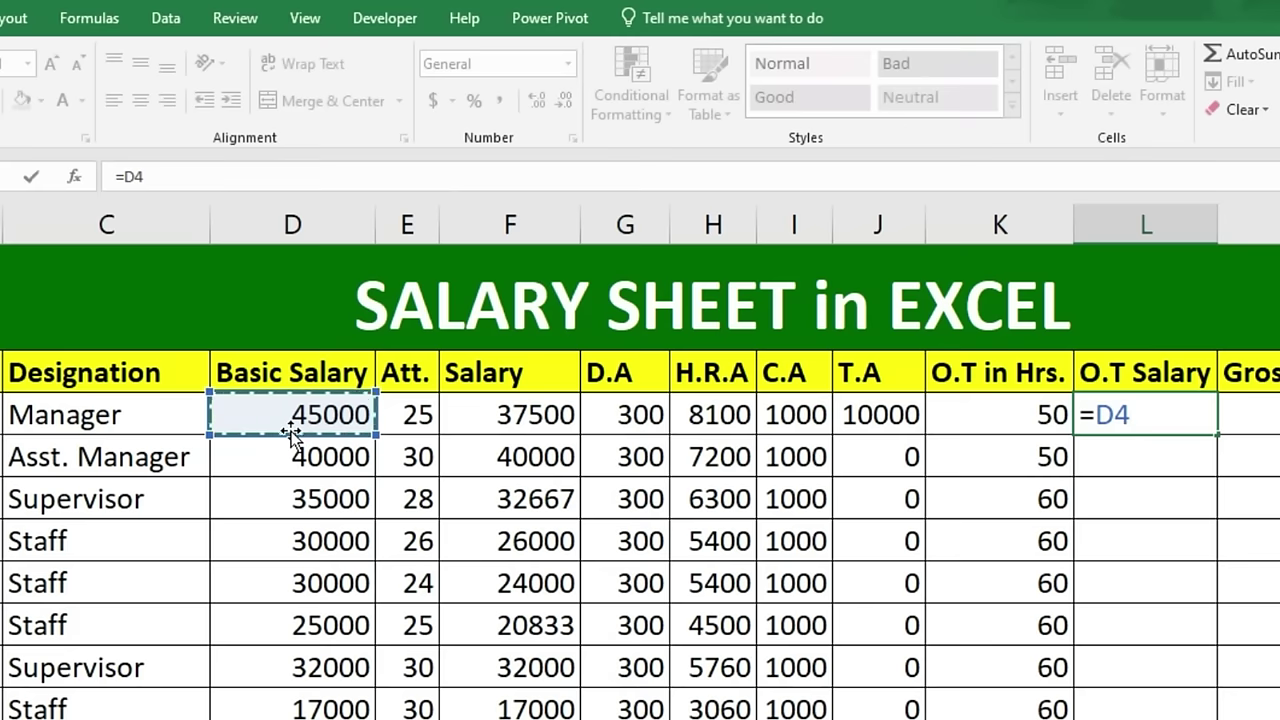
text(/30)
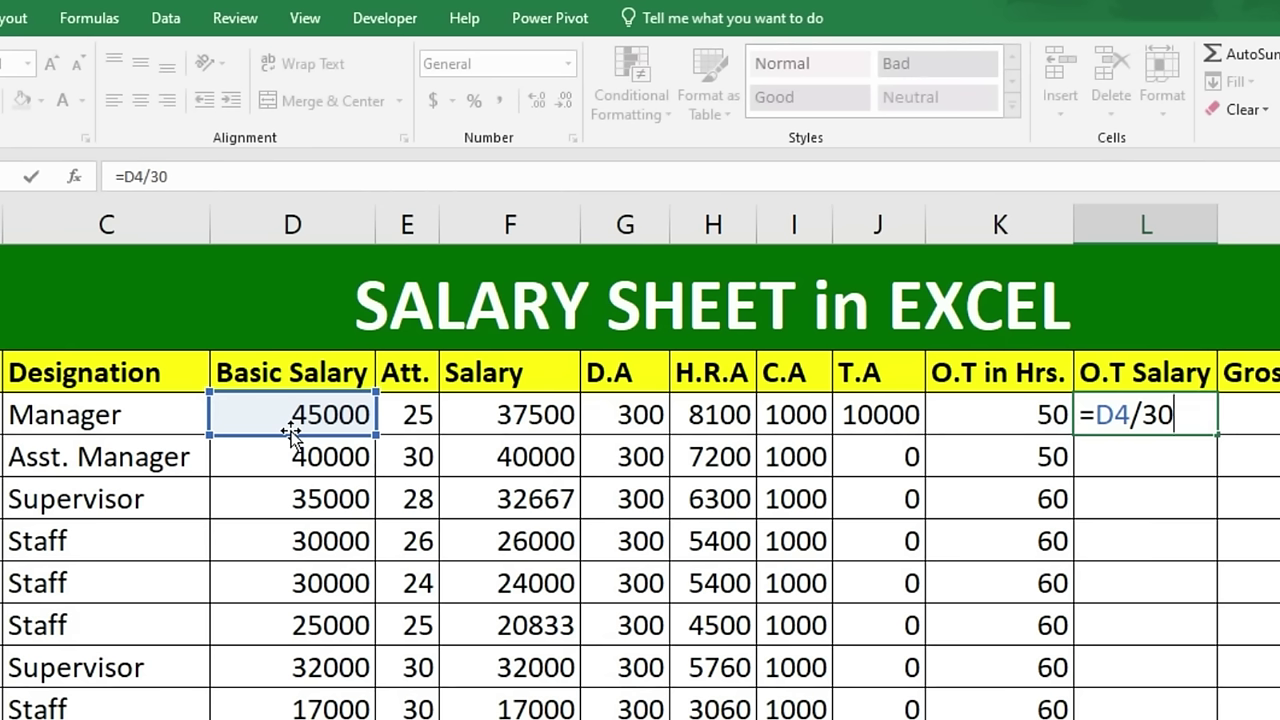
text(/8)
text(*)
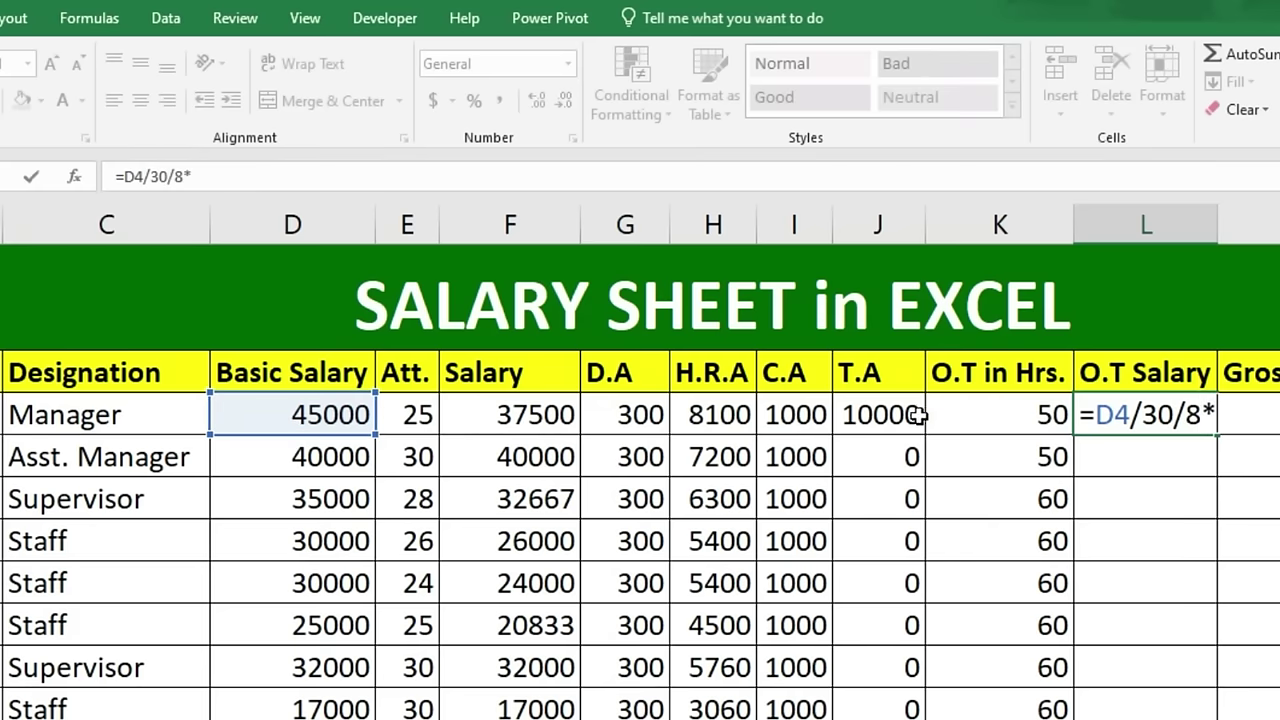
click(944, 404)
key(Return)
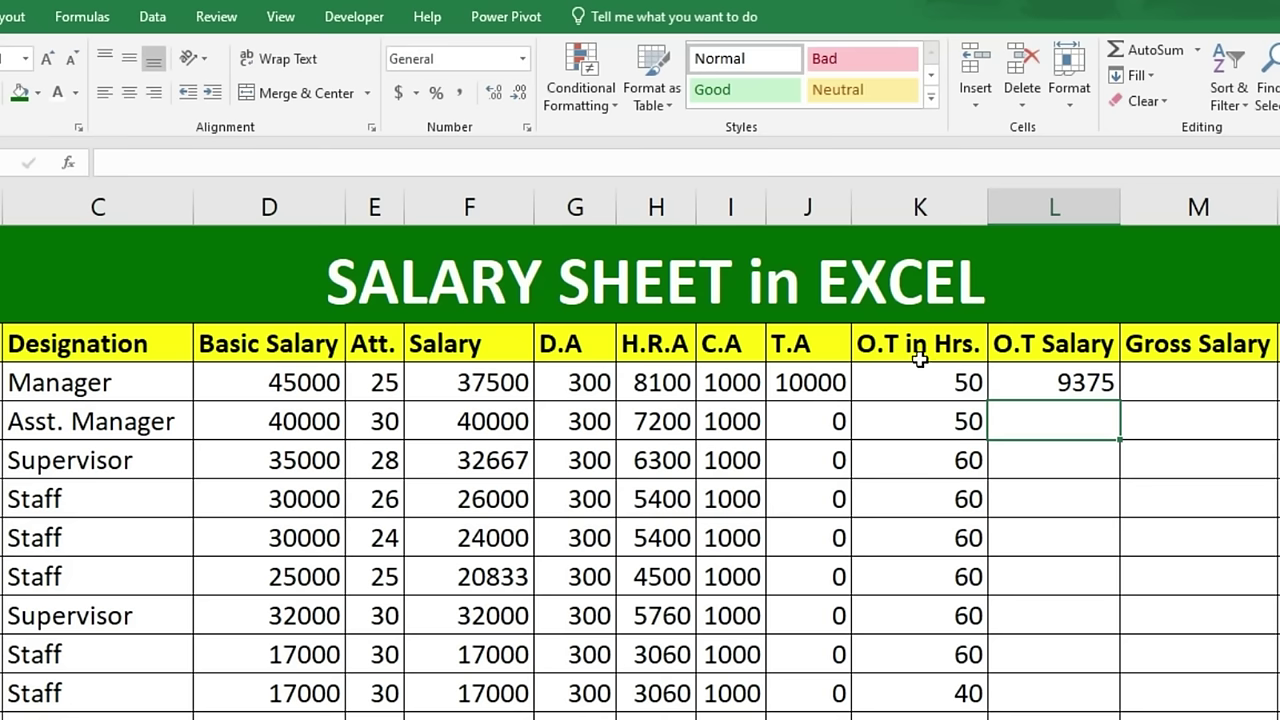
Try bracketing the L4 formula and multiplying by 2, then undo it
click(1155, 424)
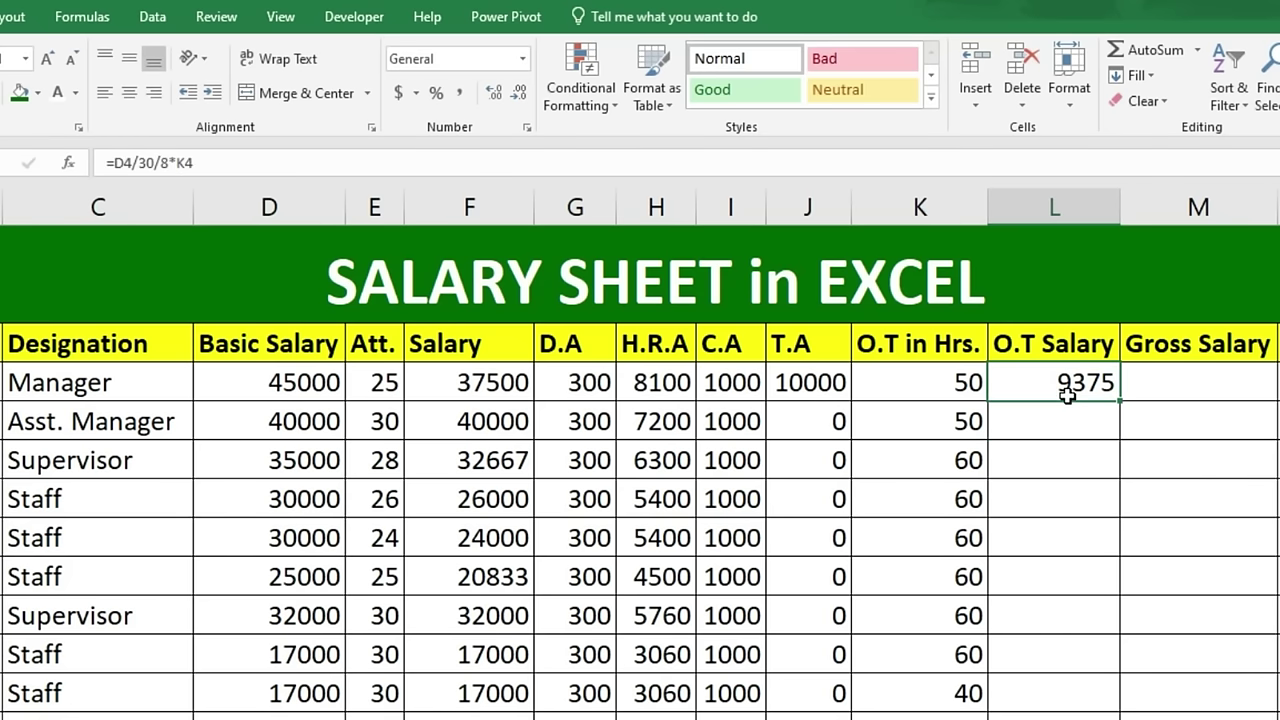
key(F2)
text())
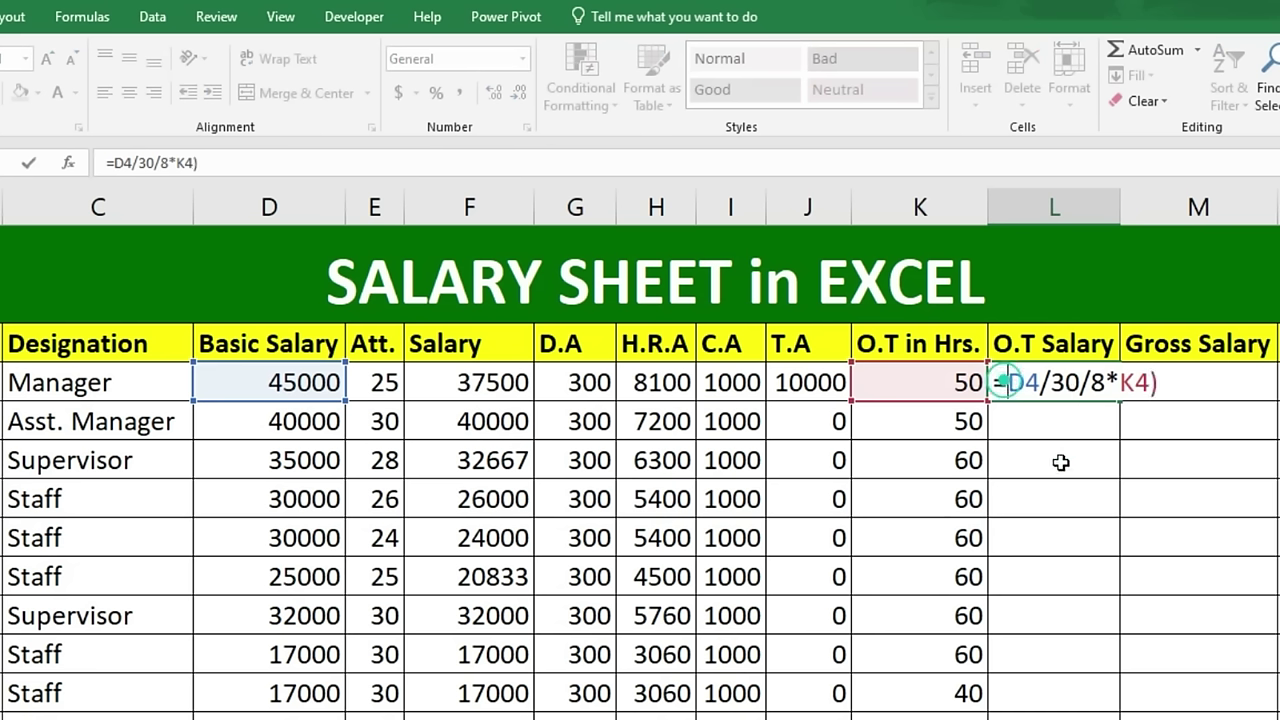
key(Home)
key(Right)
text(()
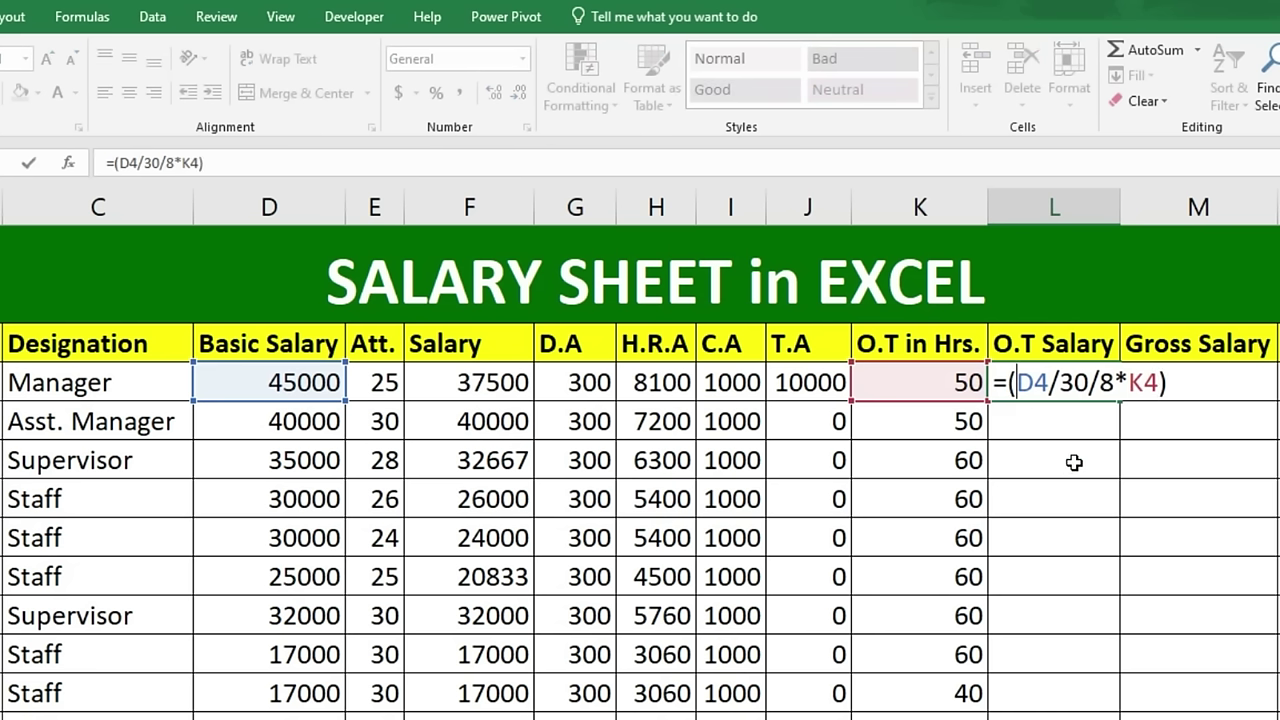
click(1183, 386)
text(*2)
key(Return)
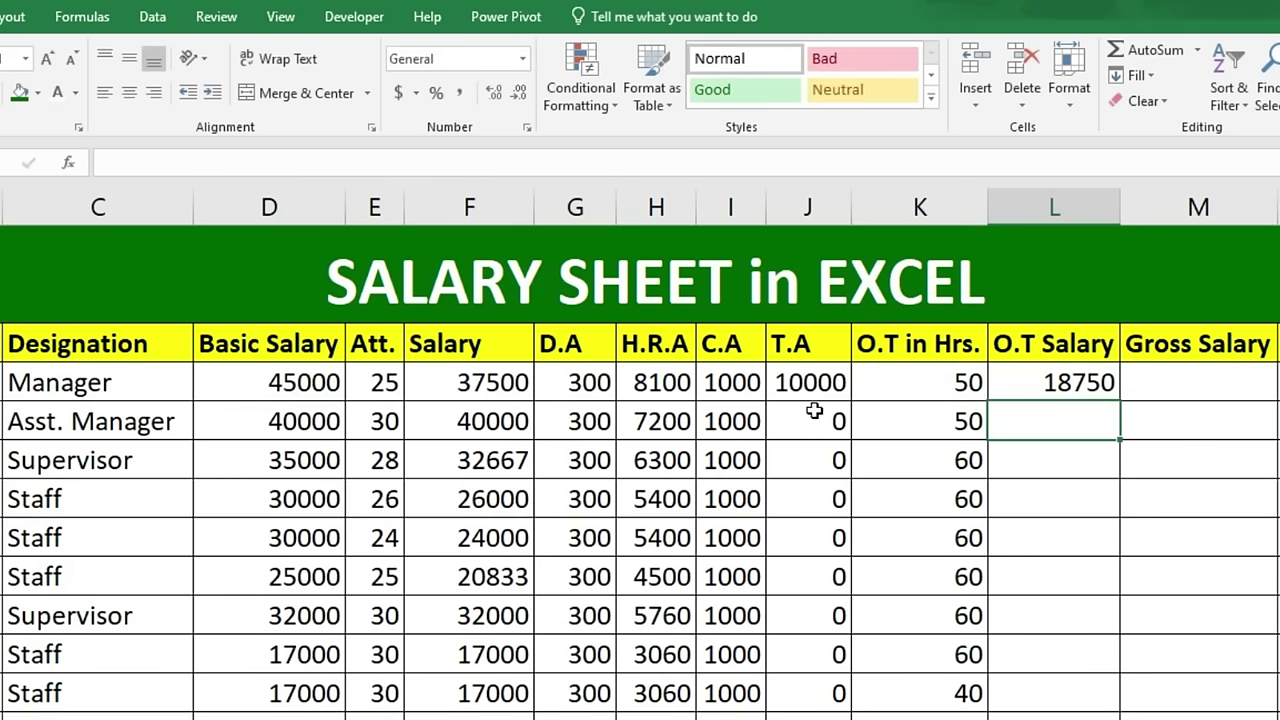
key(ctrl+z)
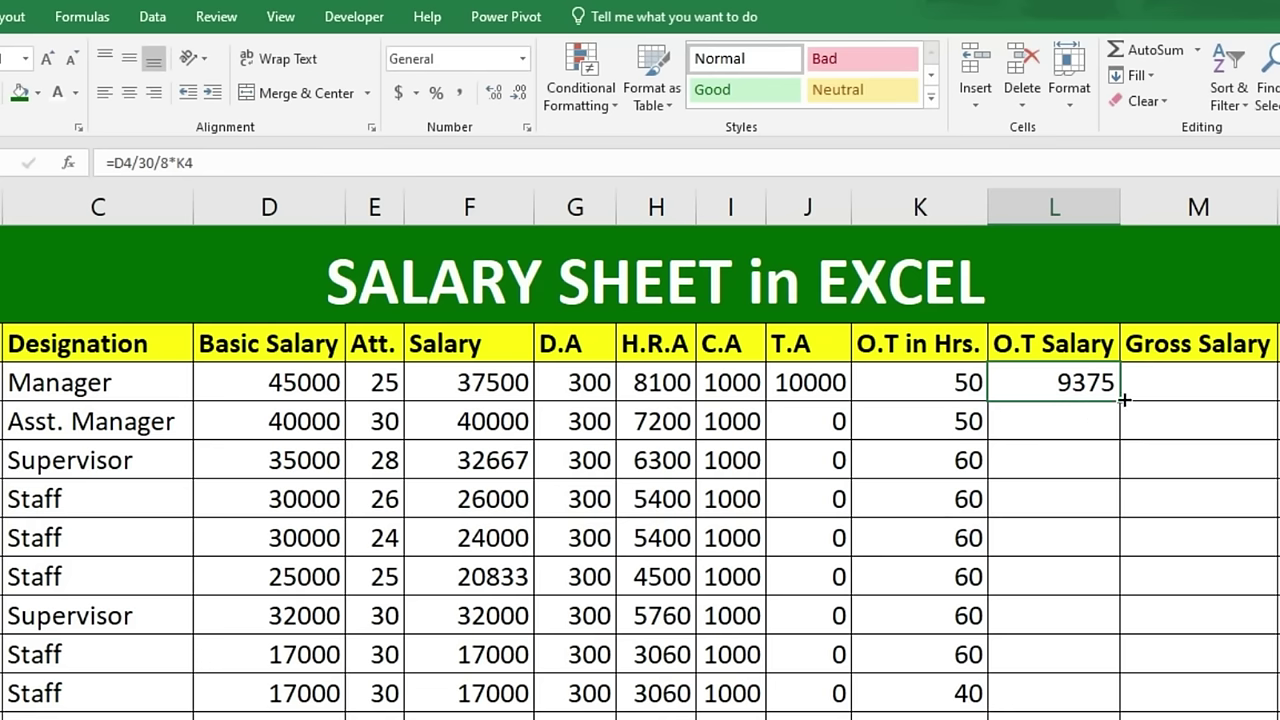
Fill the O.T Salary formula down the column and format it as whole numbers
double_click(1120, 397)
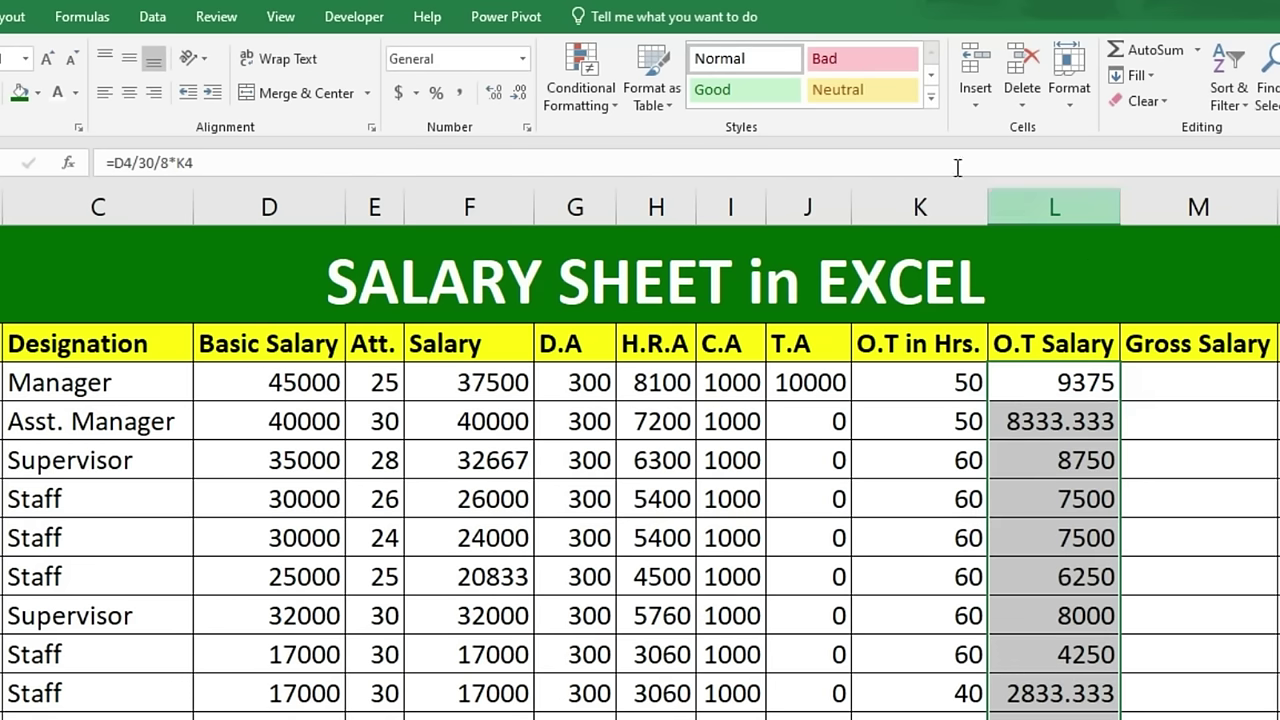
click(520, 93)
click(521, 95)
click(521, 95)
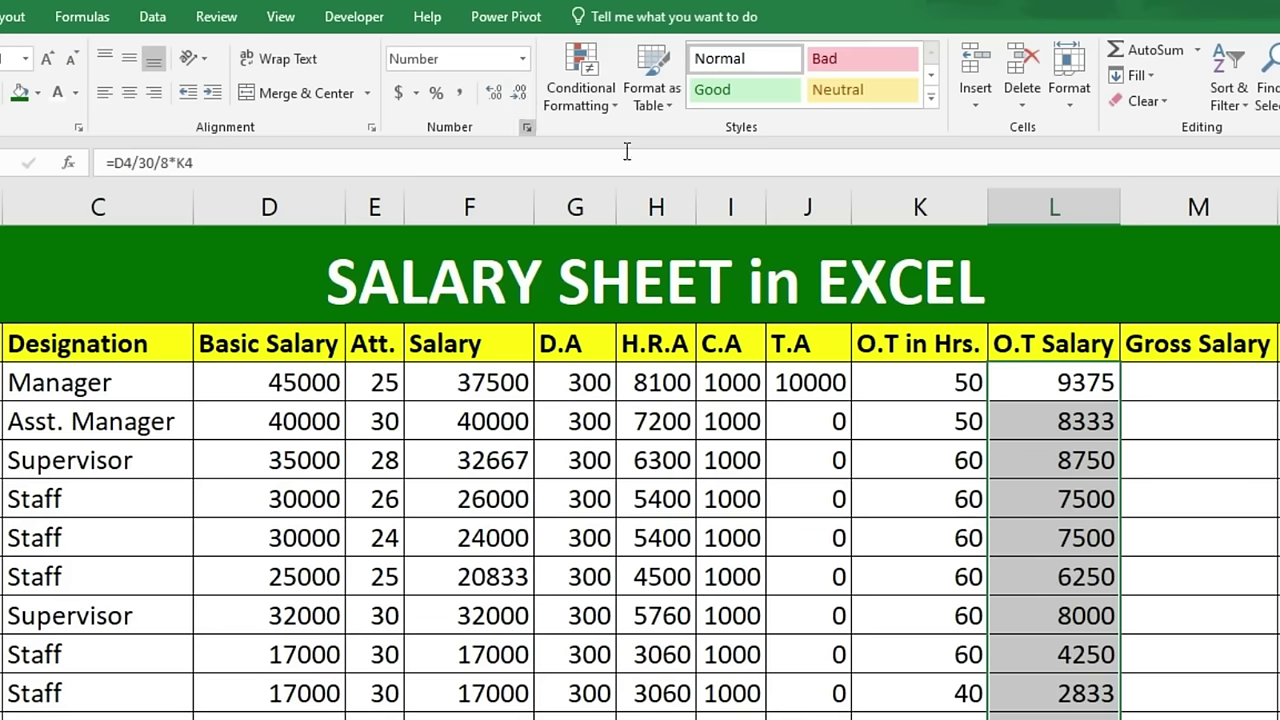
click(1038, 380)
double_click(1017, 382)
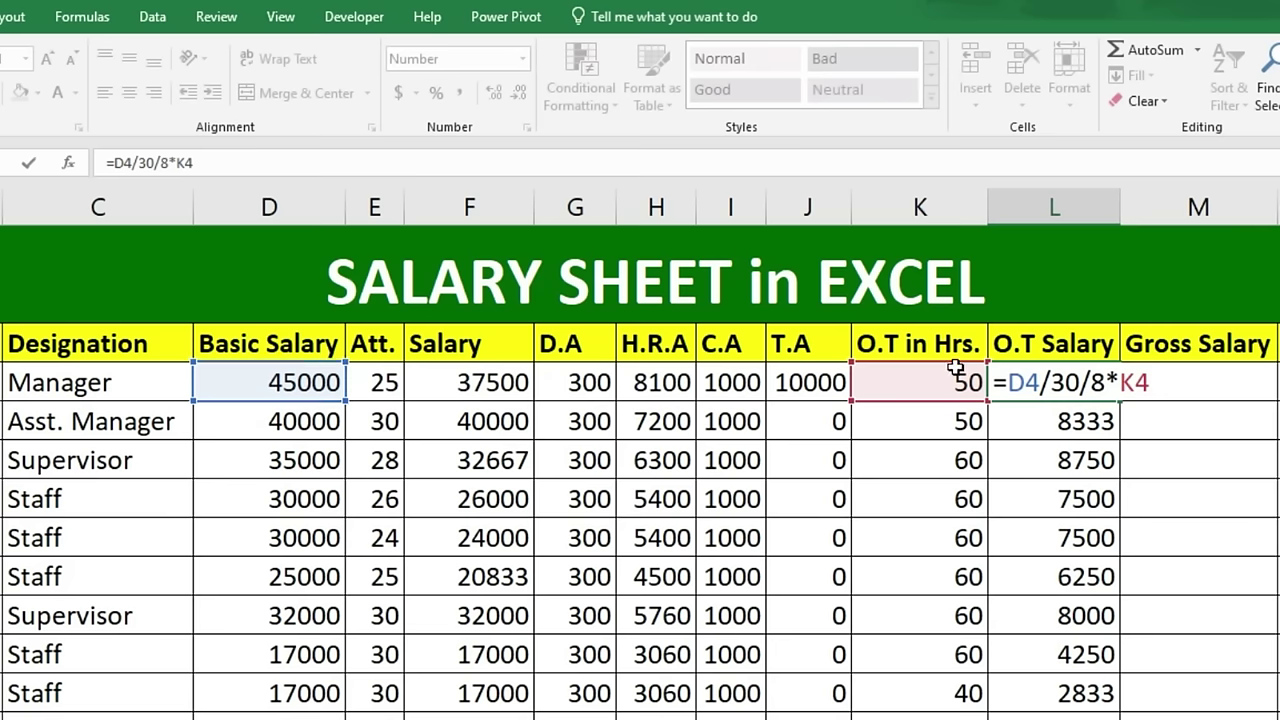
key(Tab)
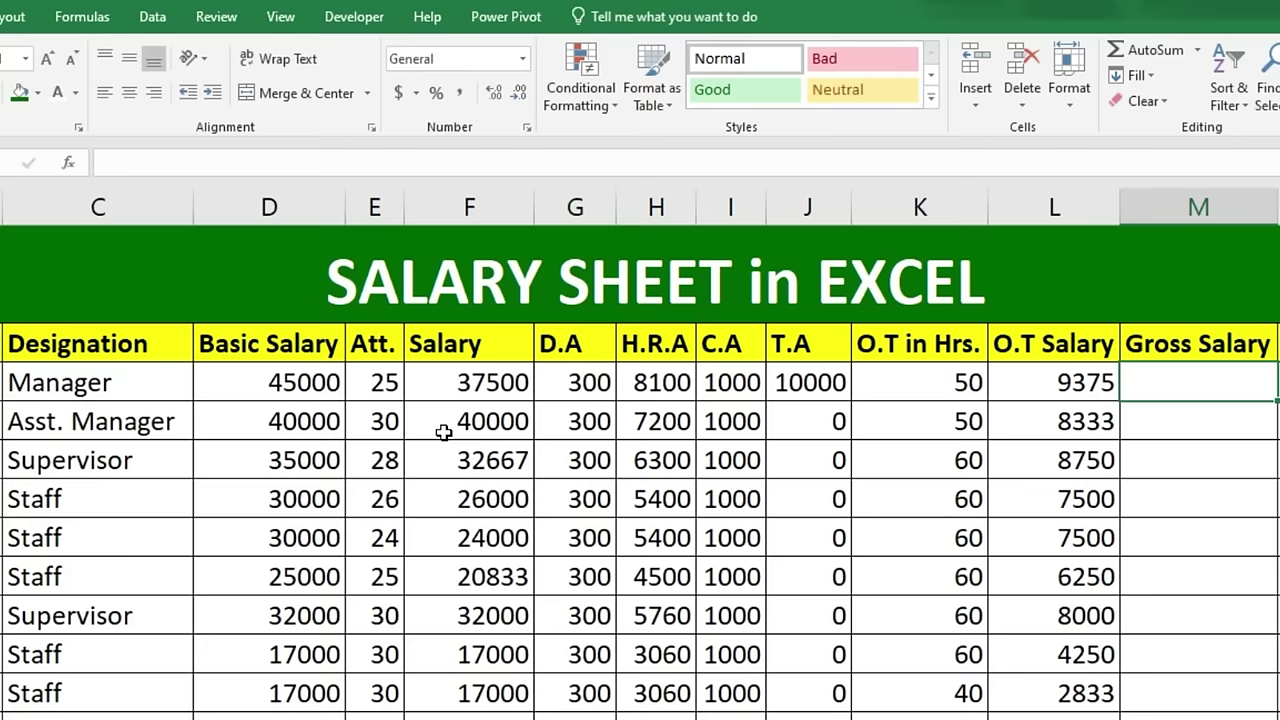
Enter =F4+G4+H4+I4+J4+L4 in M4 and fill it down the Gross Salary column
text(=)
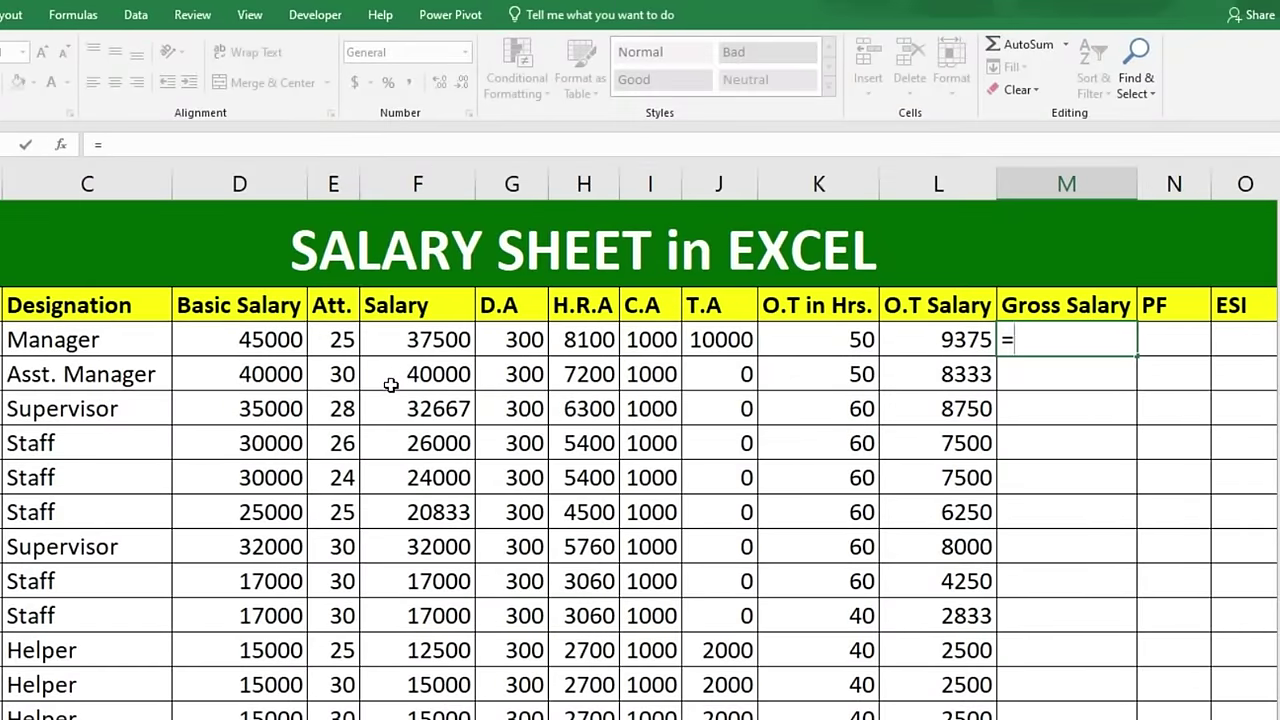
click(414, 340)
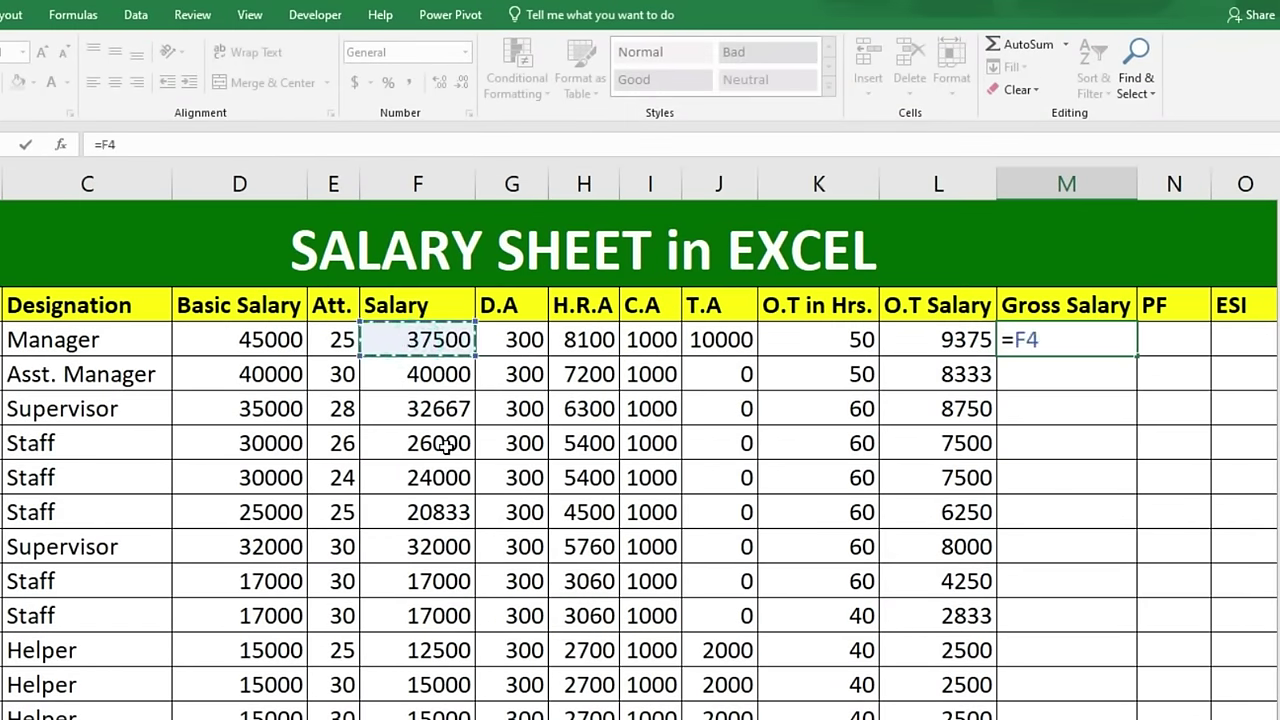
text(+)
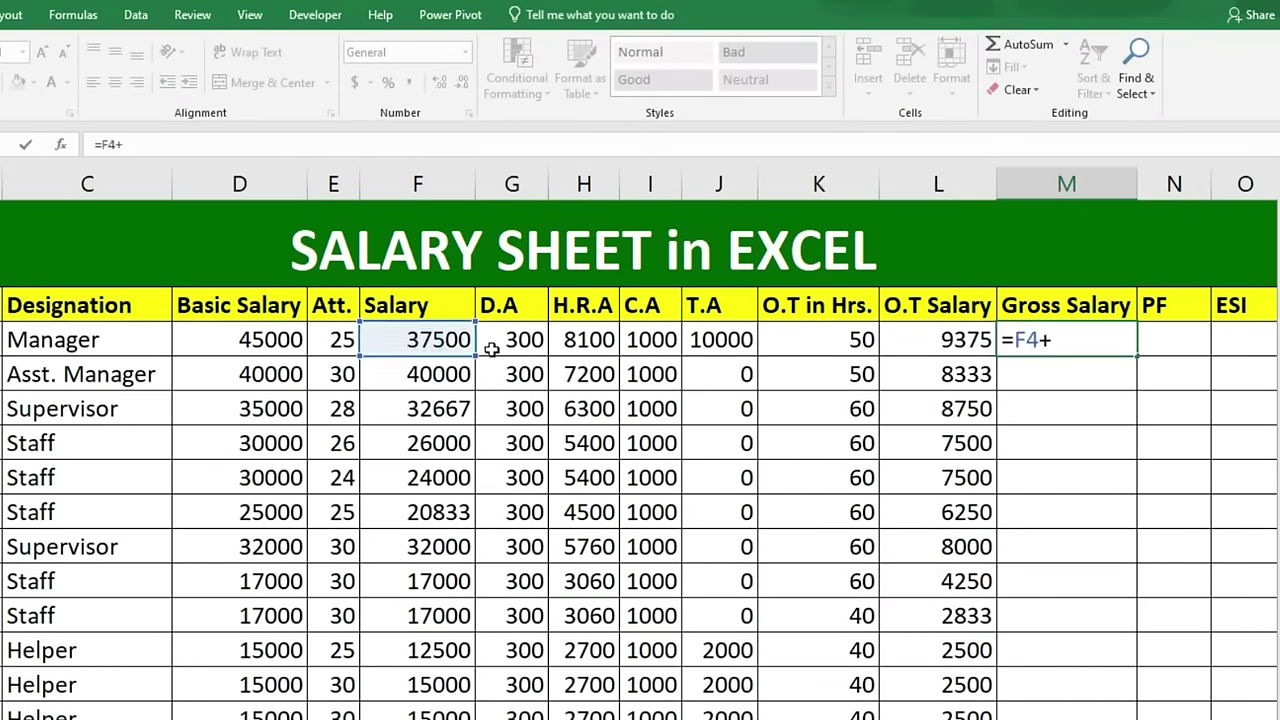
click(502, 342)
text(+)
click(580, 342)
text(+)
click(648, 340)
text(+)
click(700, 340)
text(+)
click(935, 342)
key(Return)
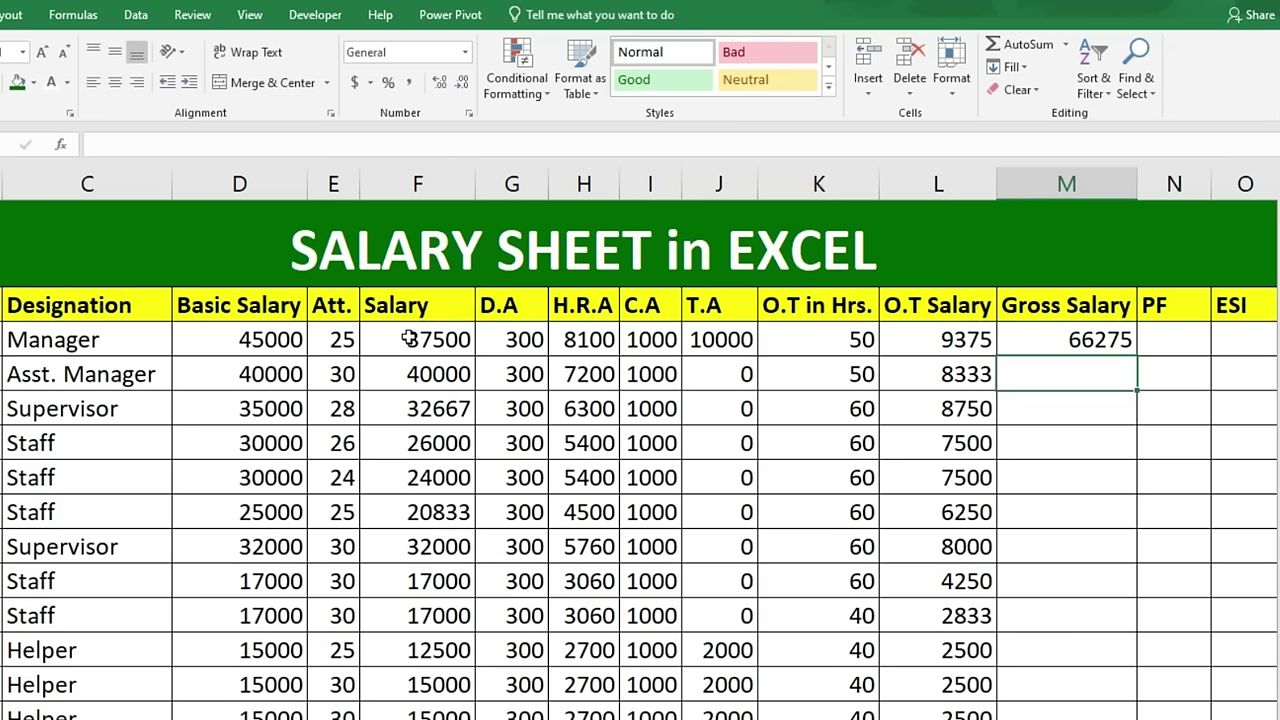
click(1092, 340)
double_click(1137, 355)
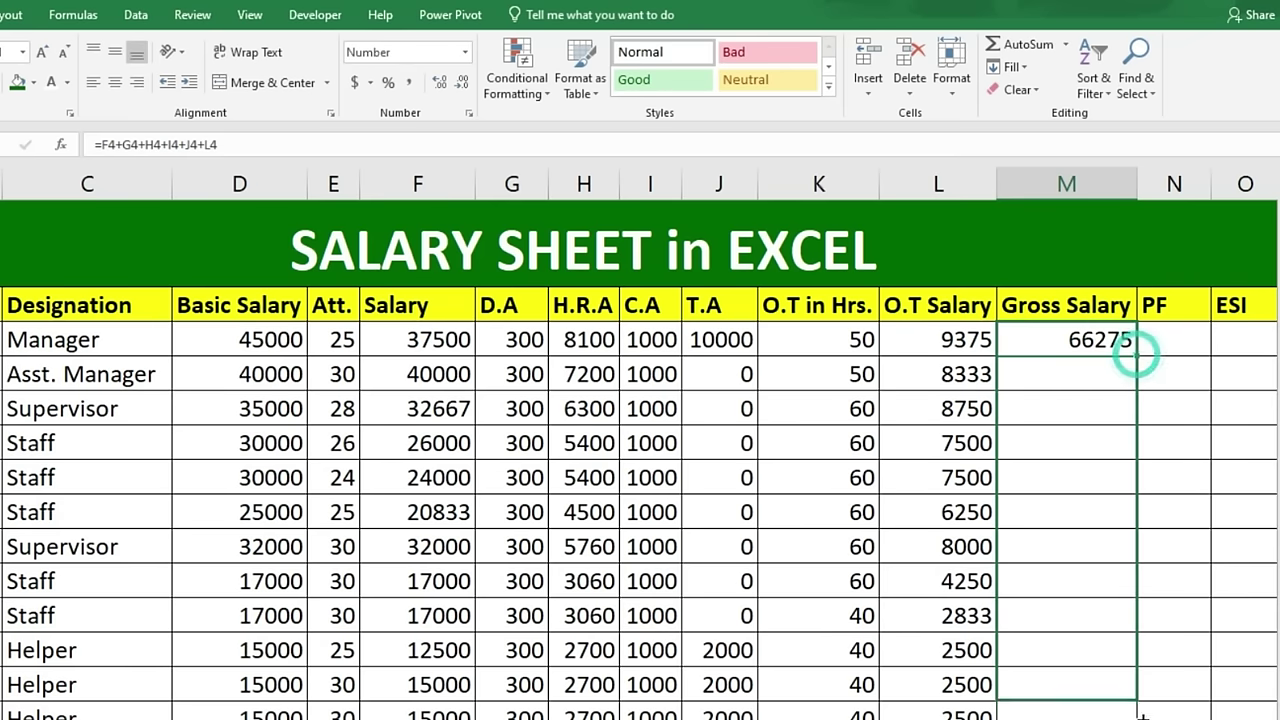
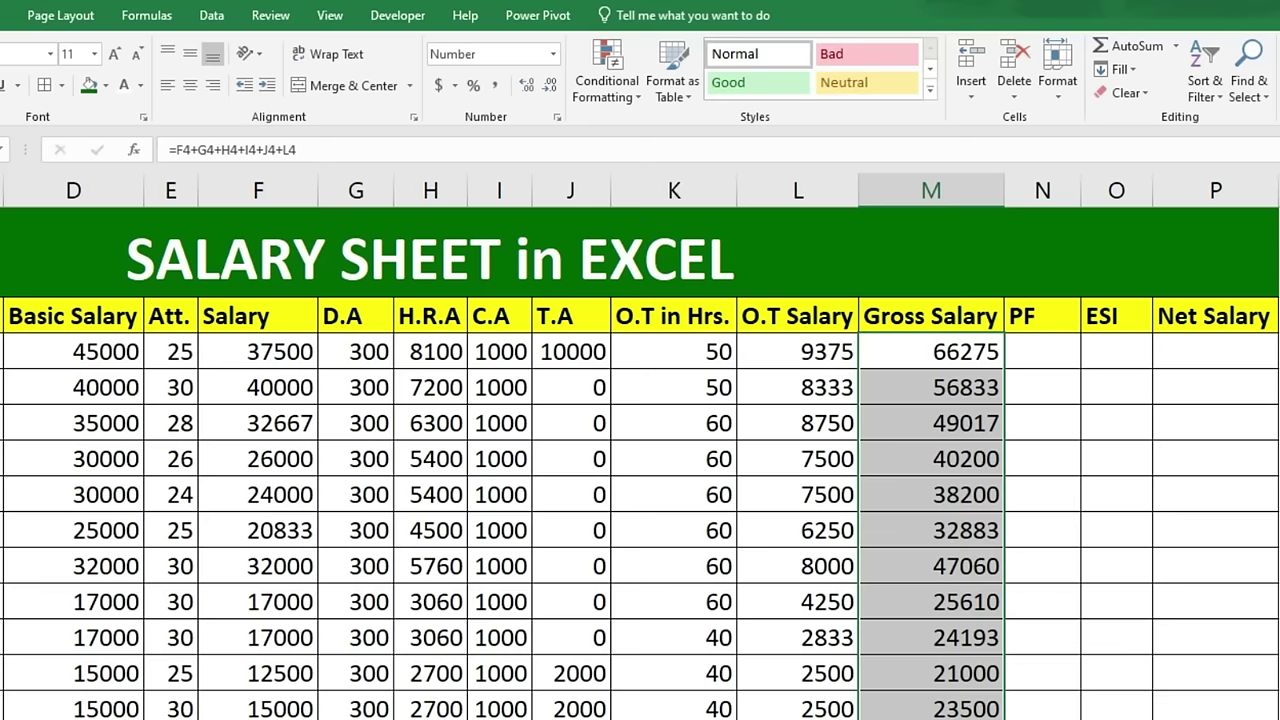
Enter =F4*12% in N4 for PF (4500) and fill it down the PF column
click(1042, 351)
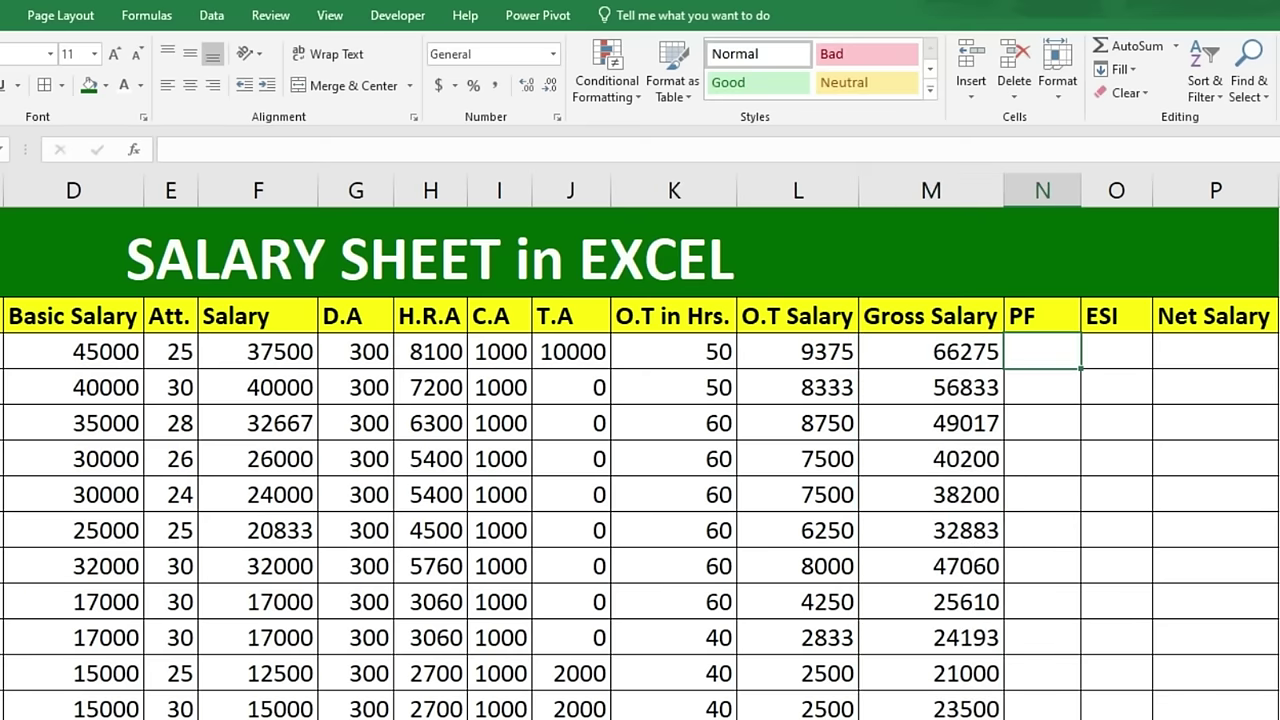
text(=)
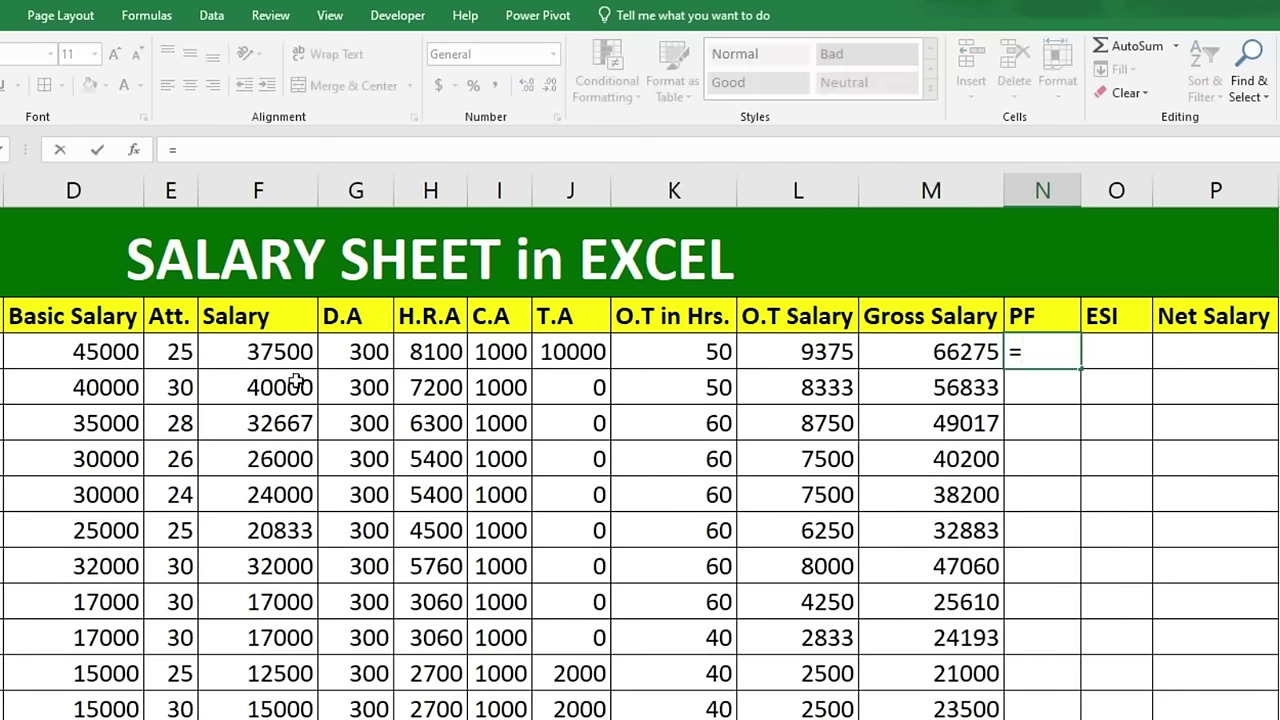
click(268, 353)
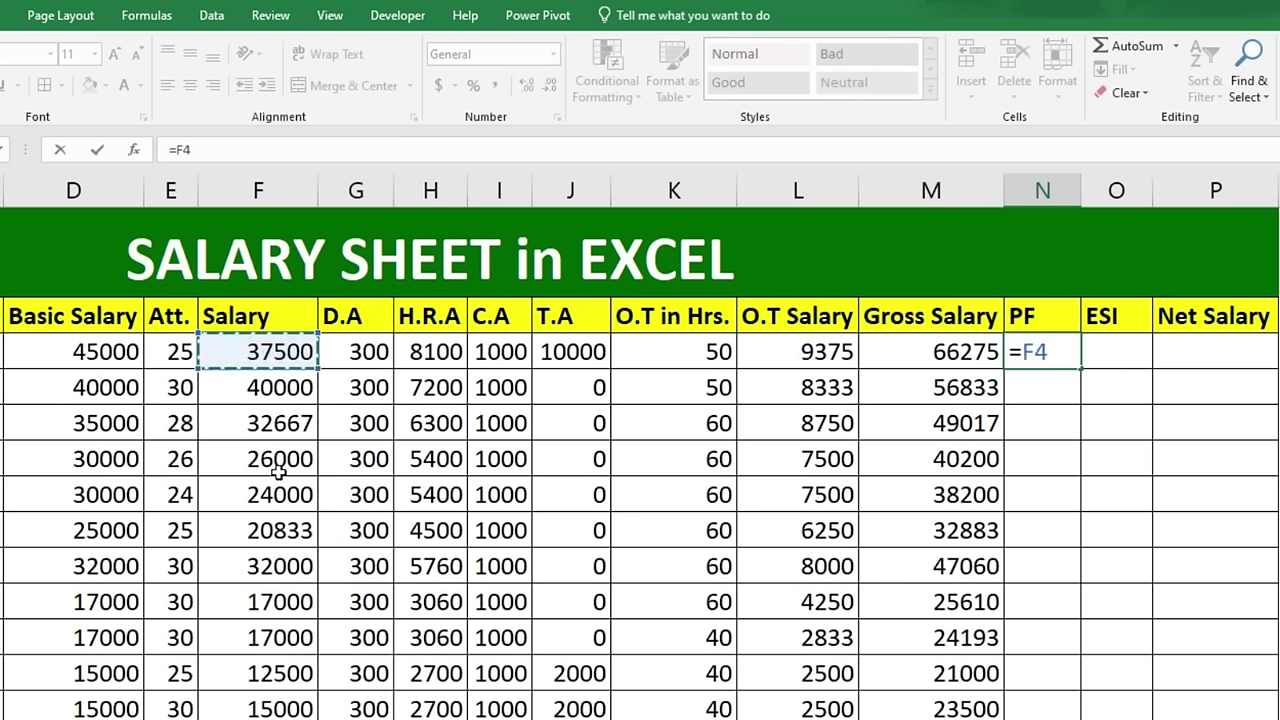
text(*12/100)
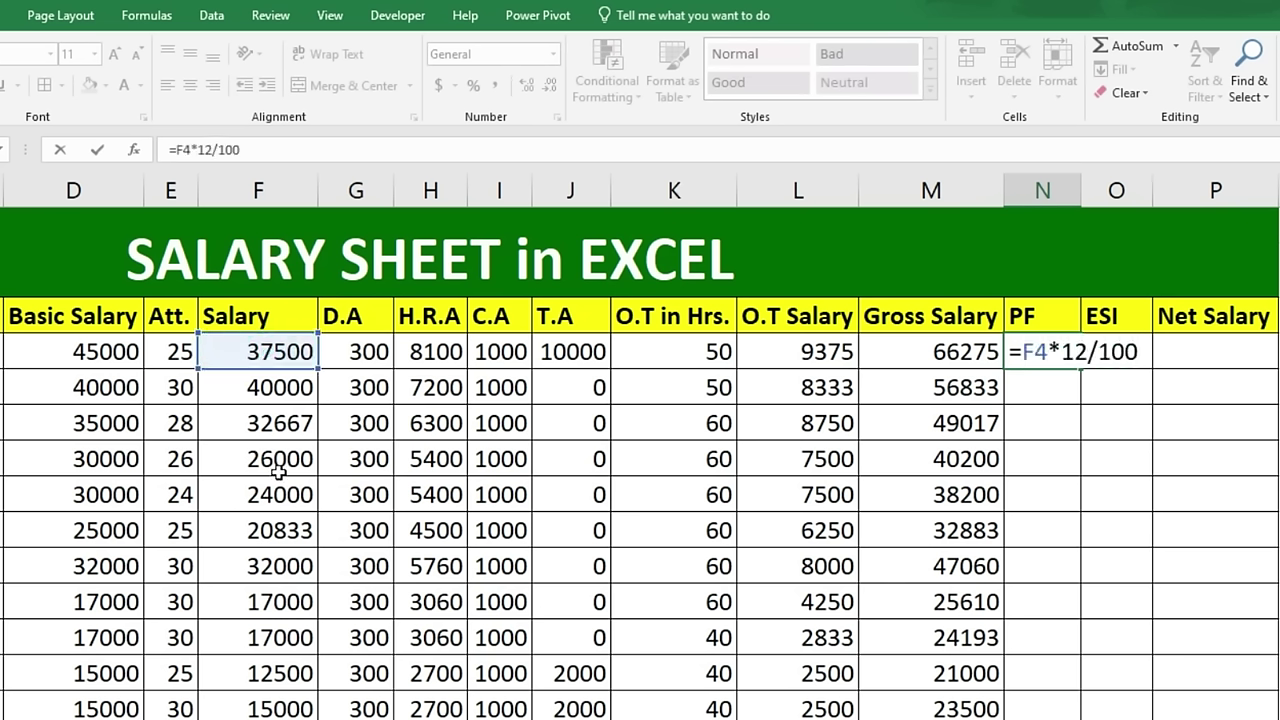
key(BackSpace)
key(BackSpace)
key(BackSpace)
key(BackSpace)
text(%)
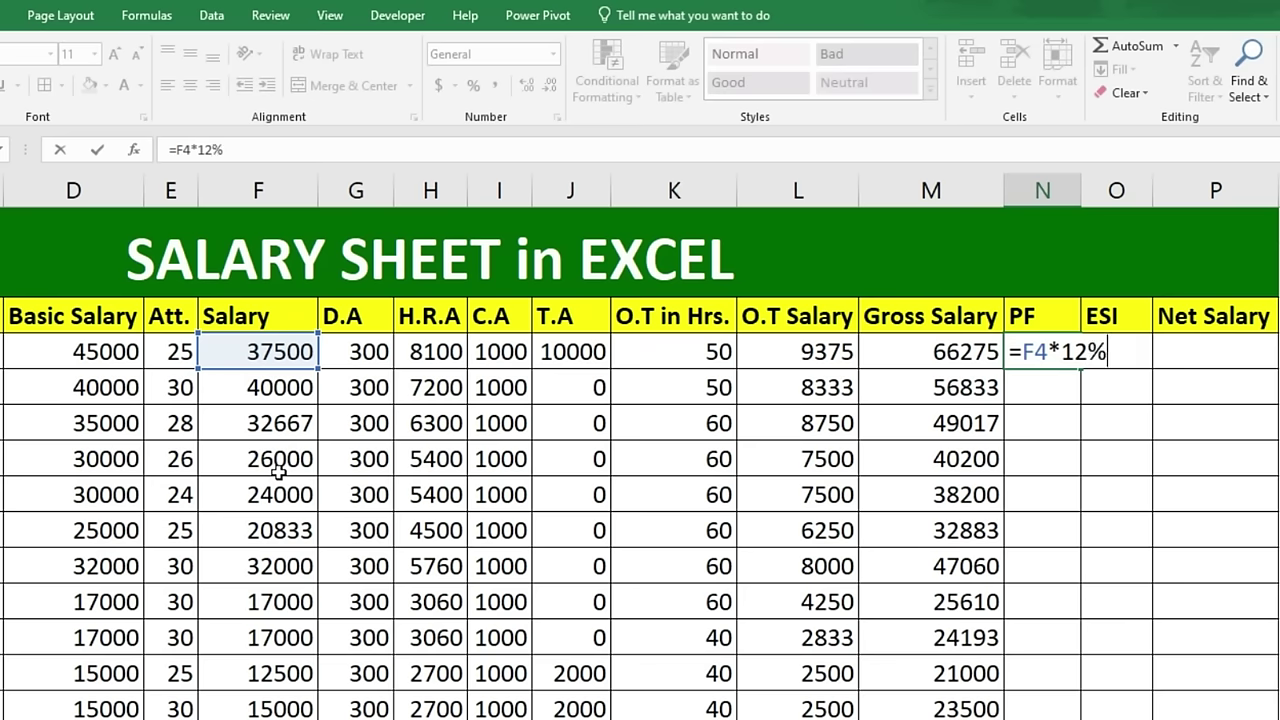
key(Return)
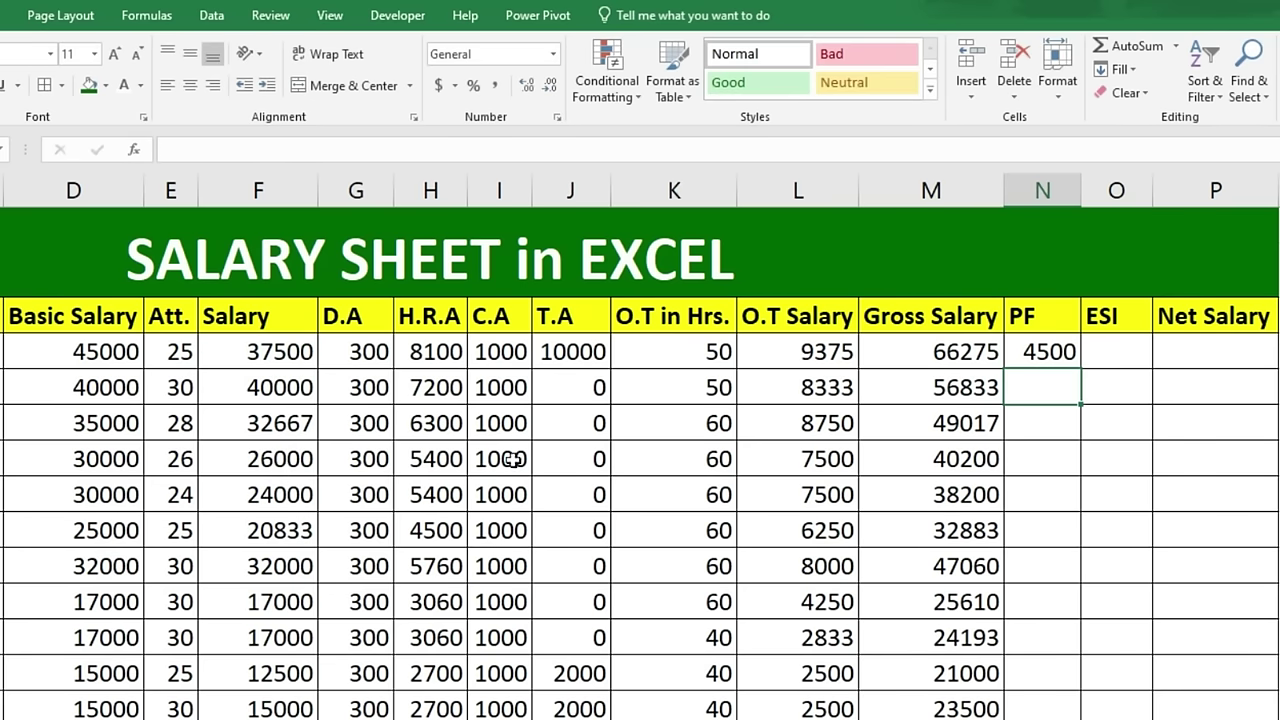
click(1040, 352)
drag(1077, 368, 1045, 710)
Review the Basic Salary values for amounts under 21000, then select the first ESI cell O4
click(1110, 360)
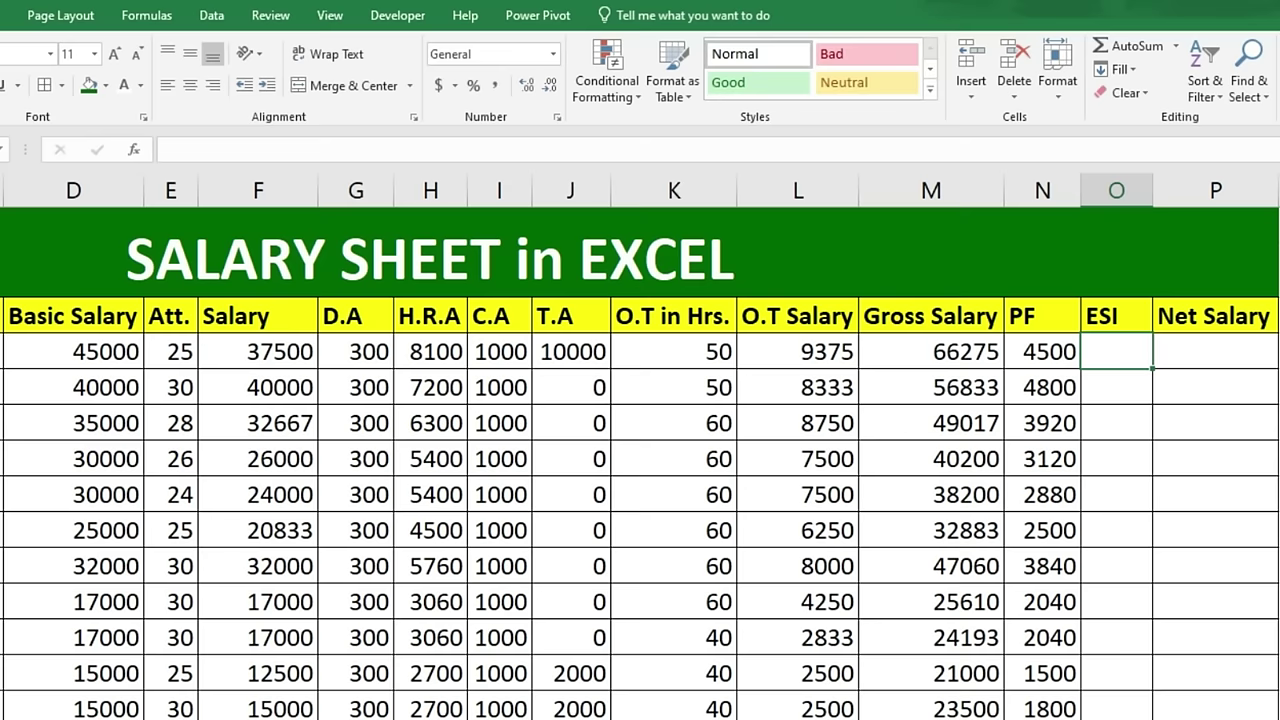
click(100, 354)
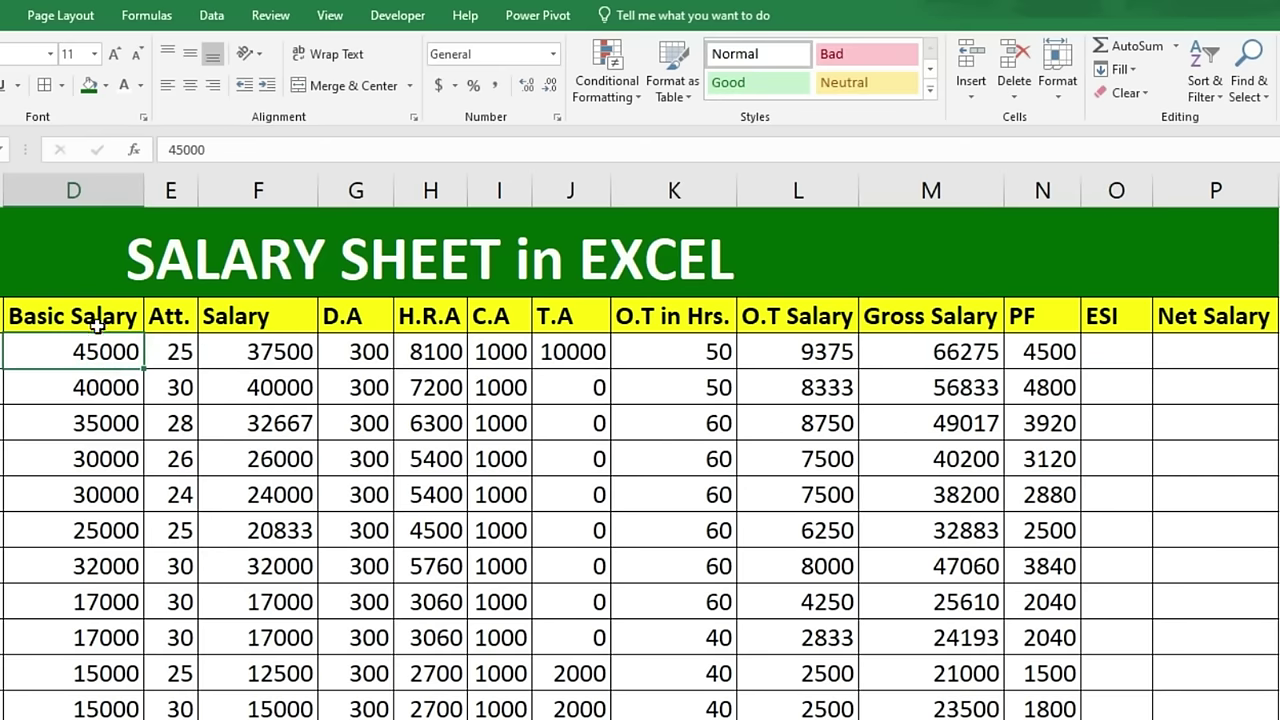
drag(90, 352, 78, 710)
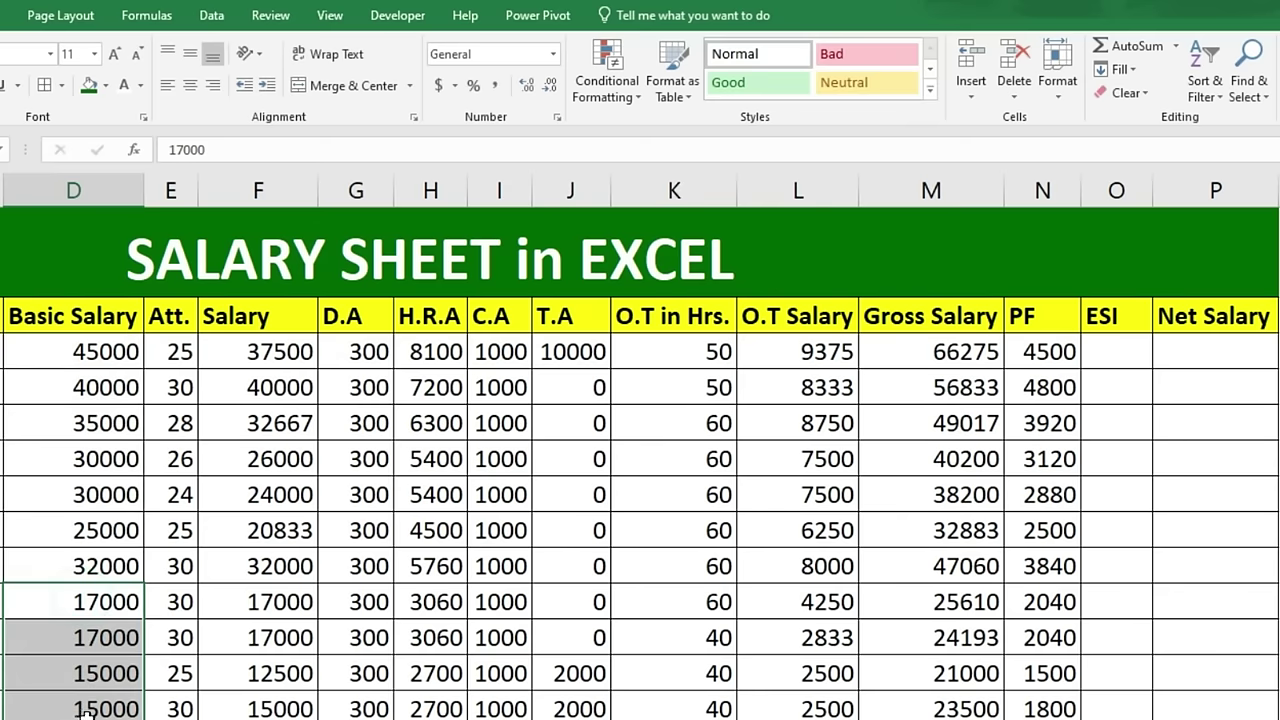
click(1125, 352)
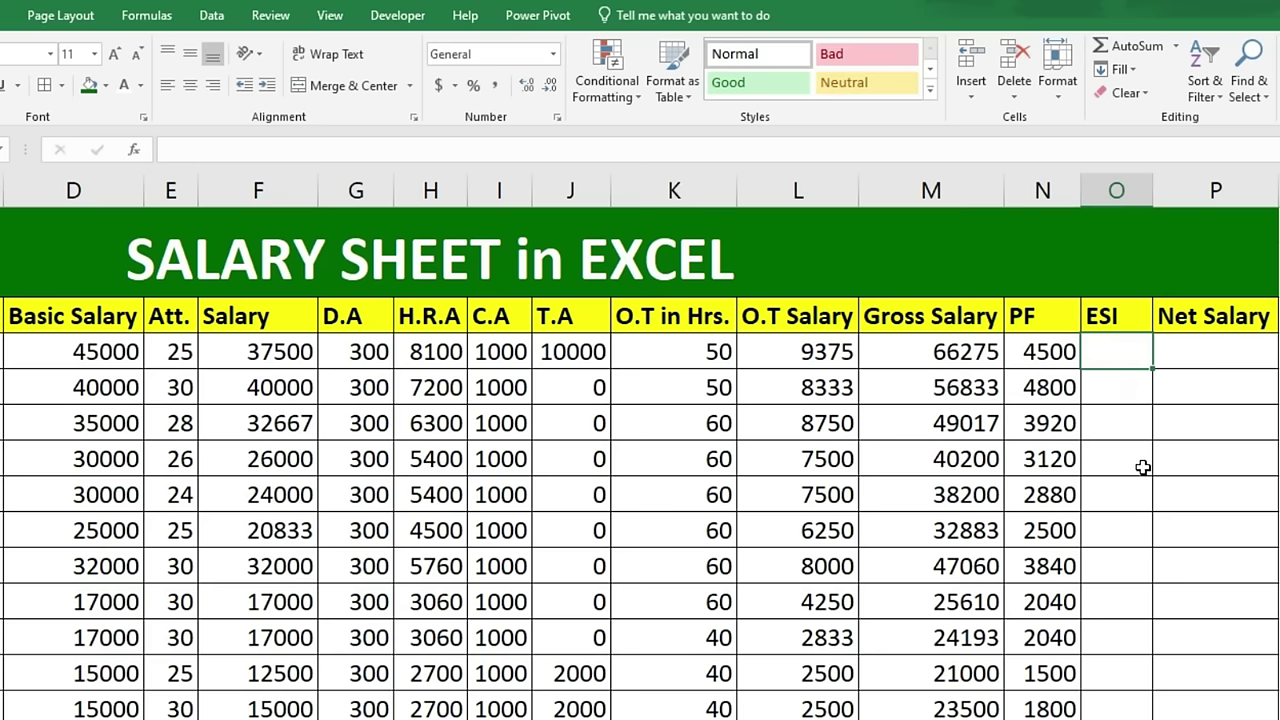
Enter =IF(D4<21000,(D4*0.75%),0) in O4 for ESI, which shows 0
text(=if)
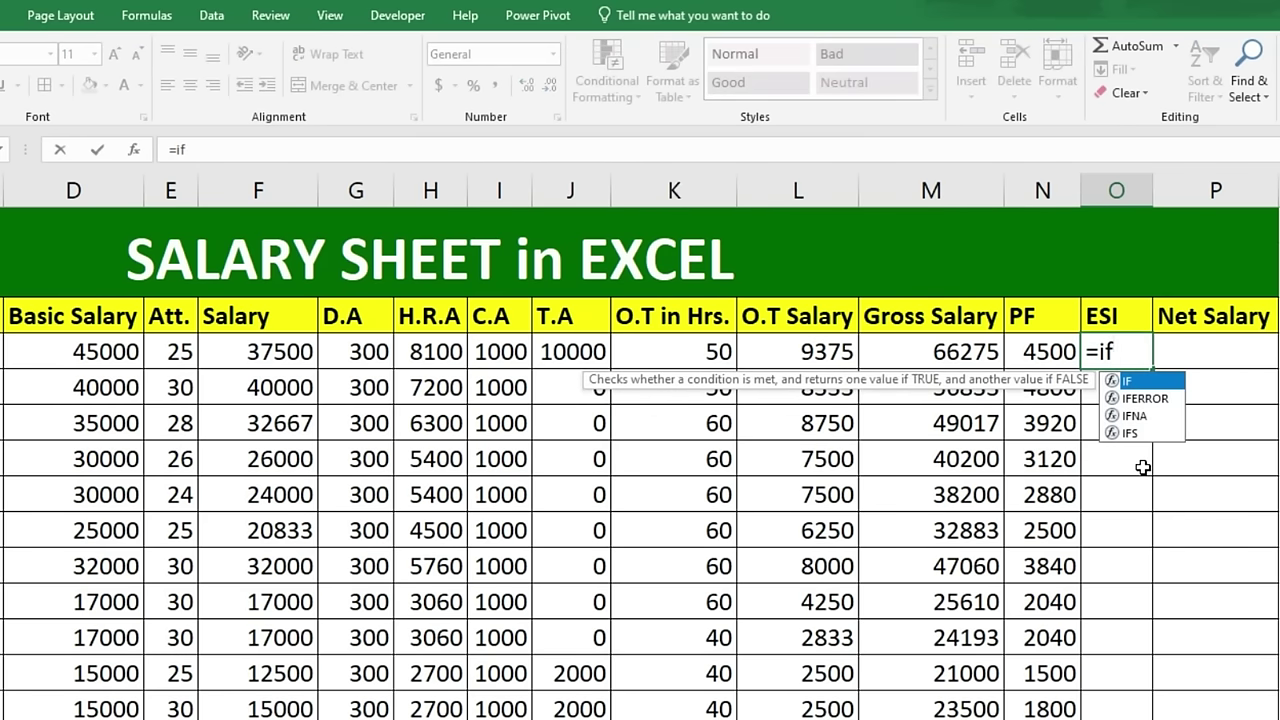
key(Tab)
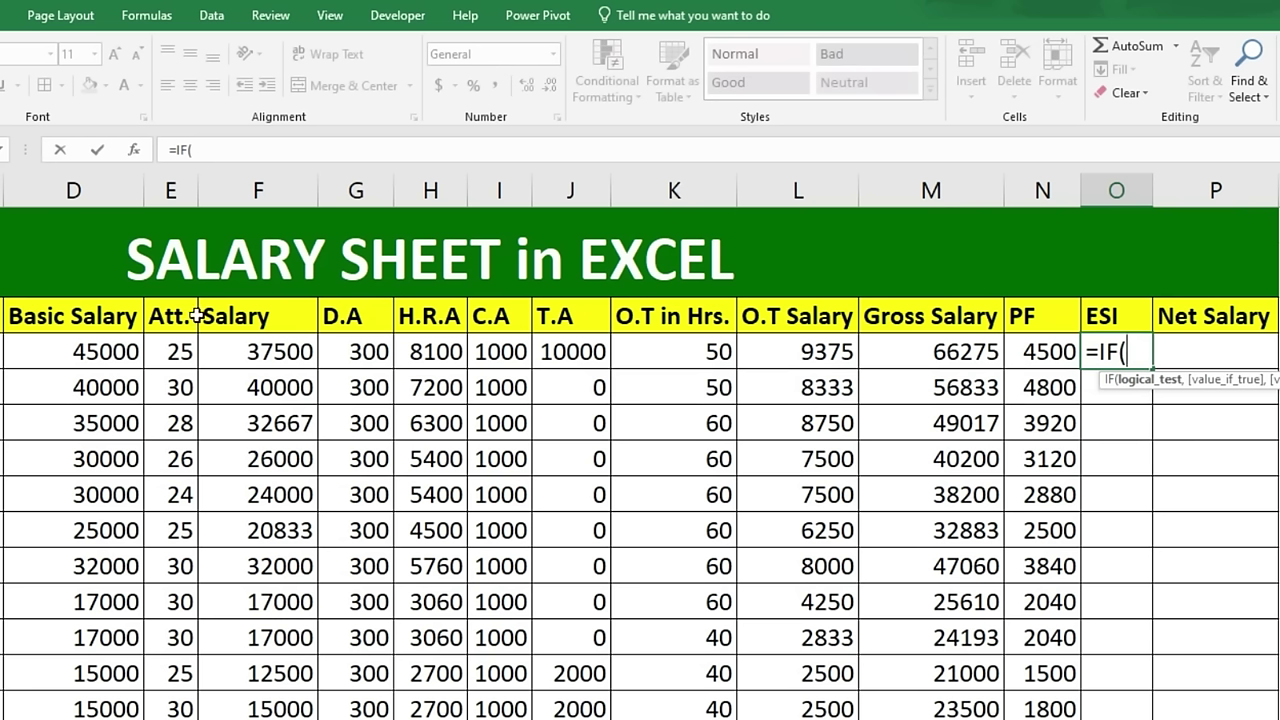
click(128, 351)
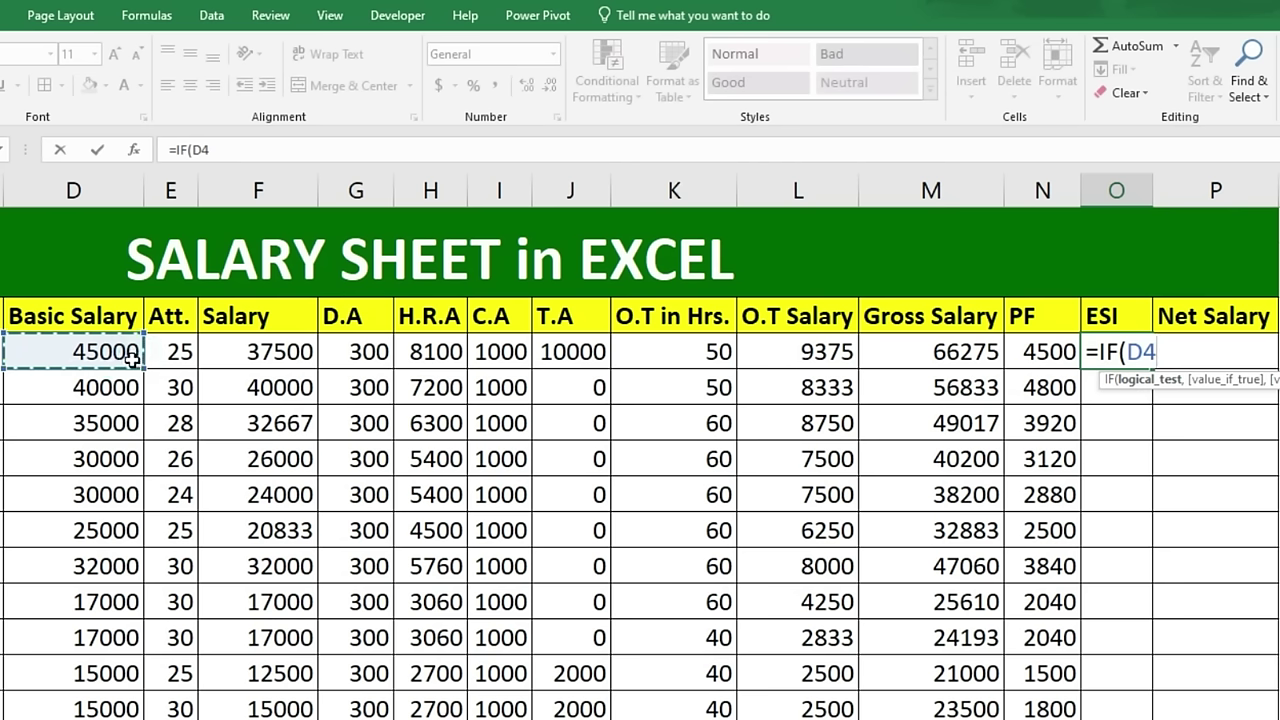
text(<)
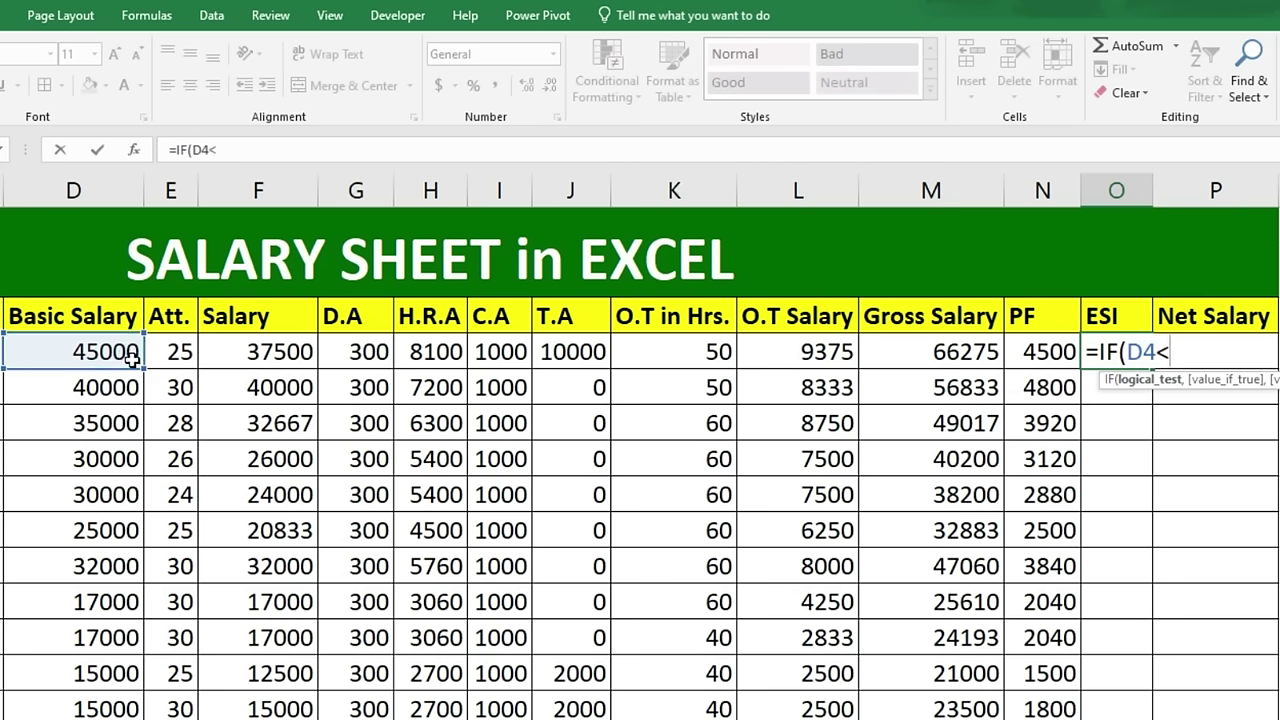
text(21000,)
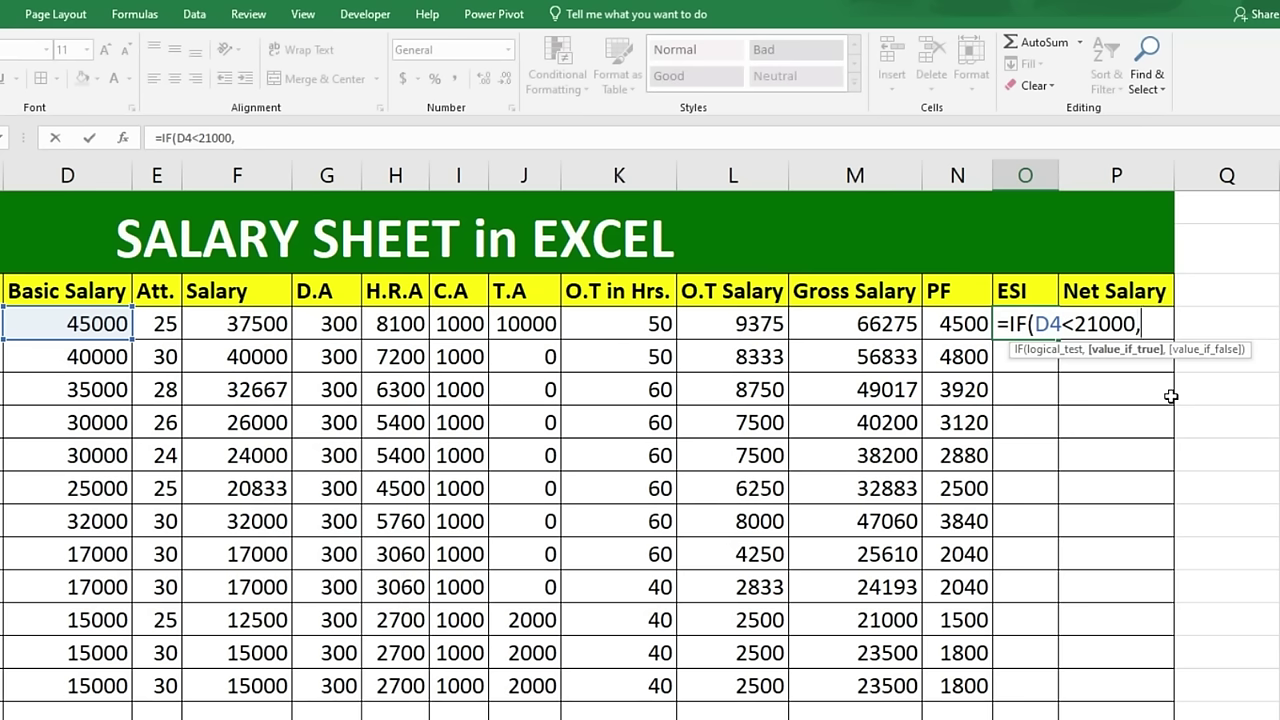
click(111, 325)
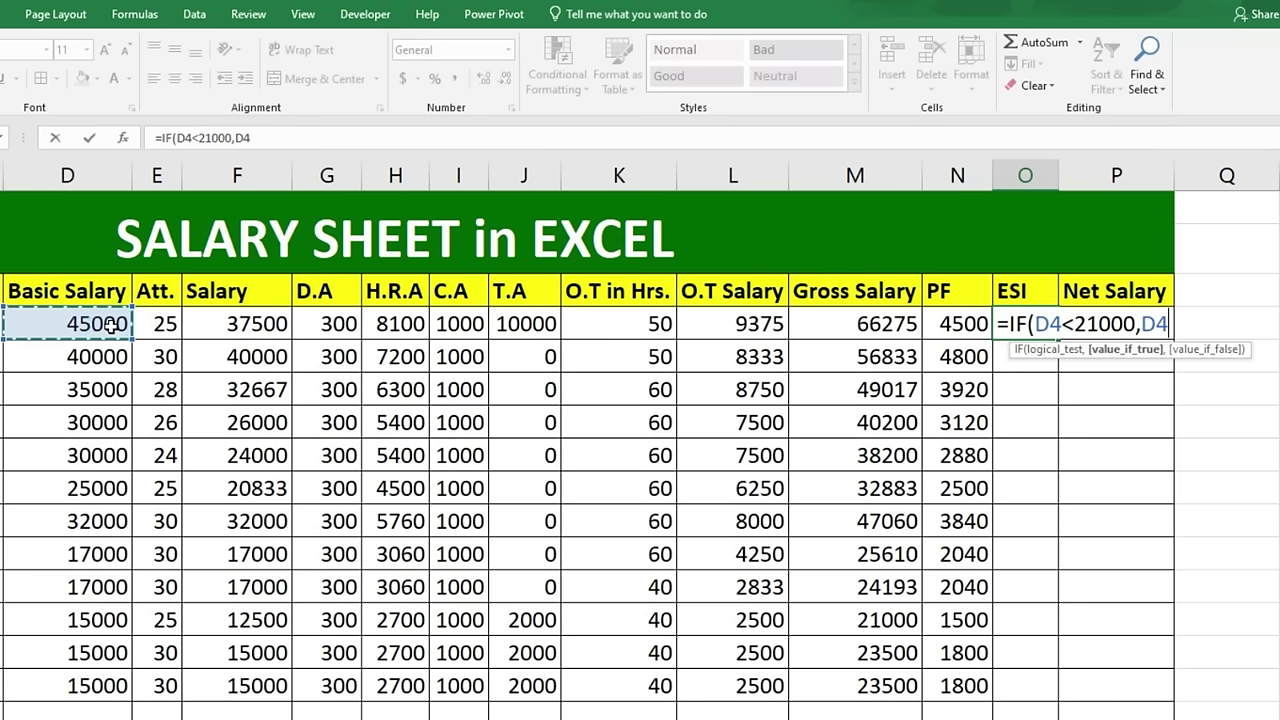
text(*0.75)
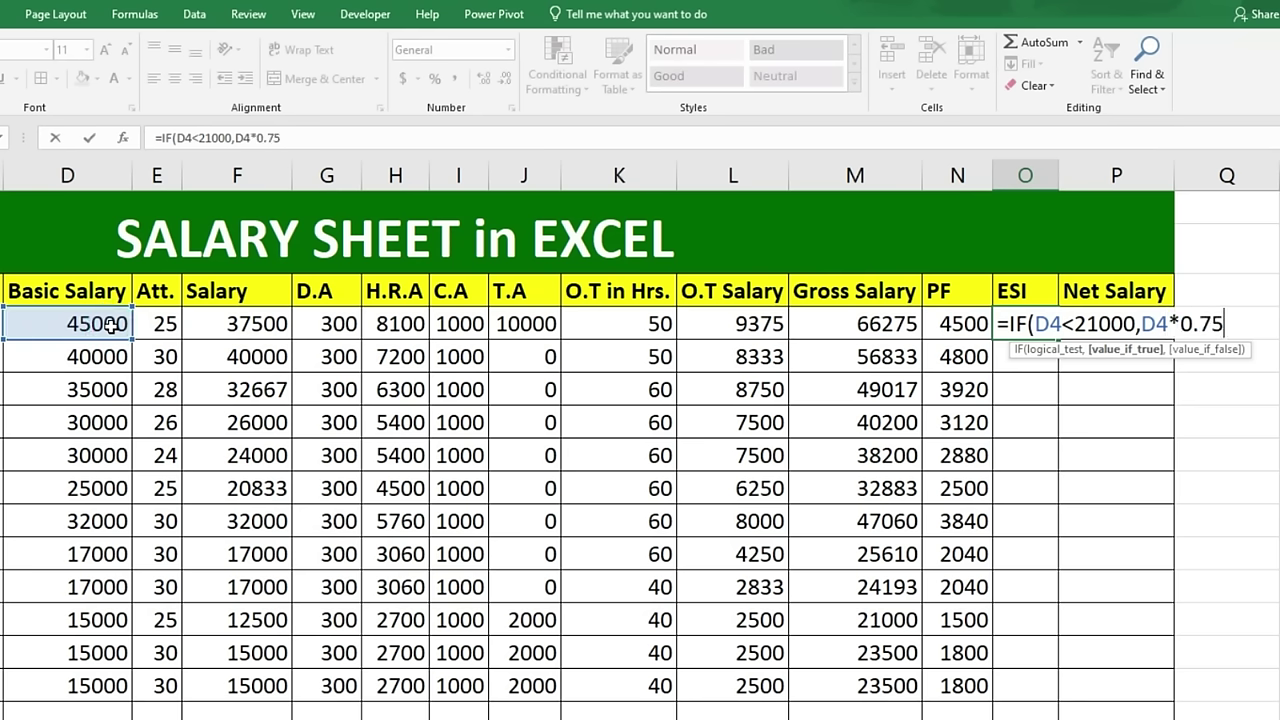
text(%)
text())
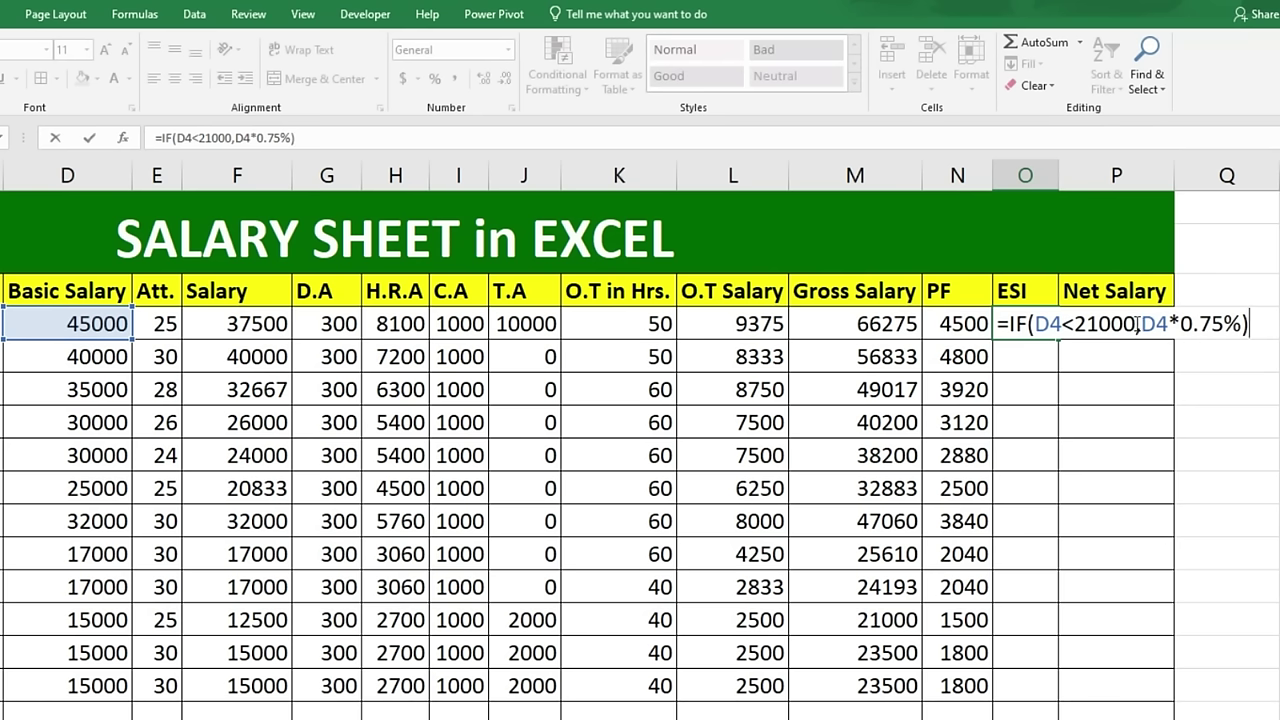
click(1141, 323)
text(()
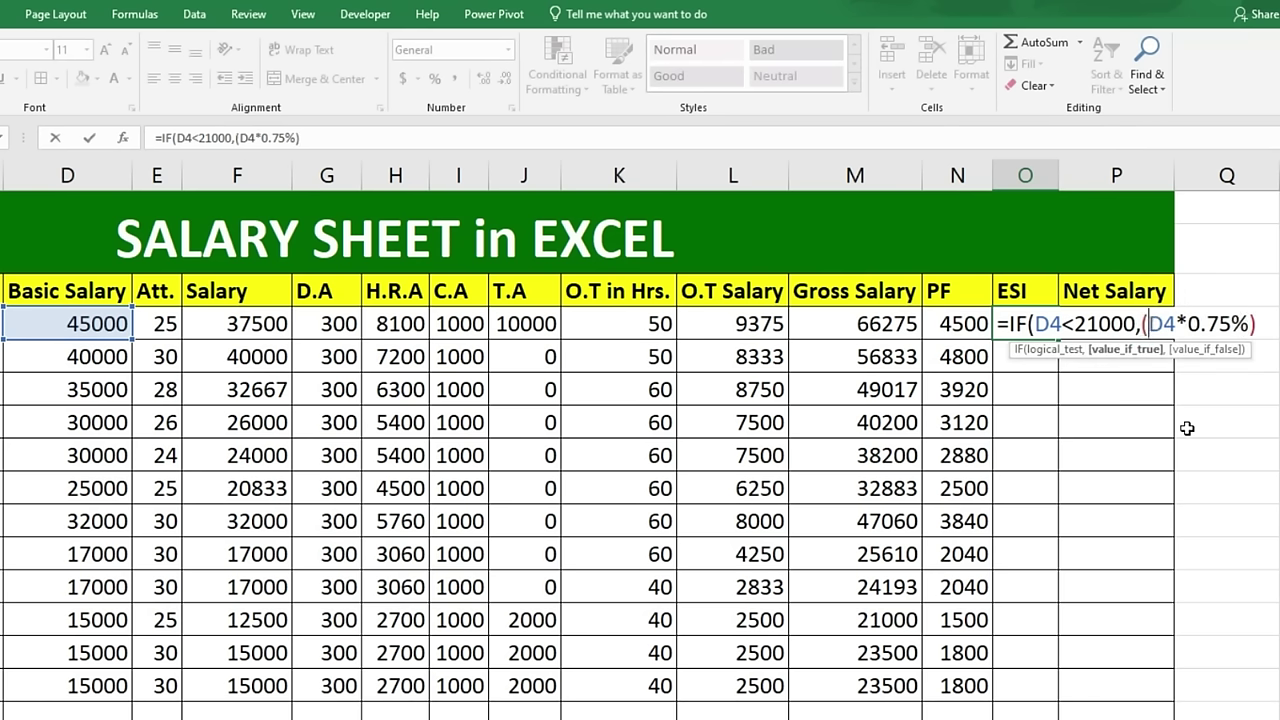
click(1263, 324)
text(,)
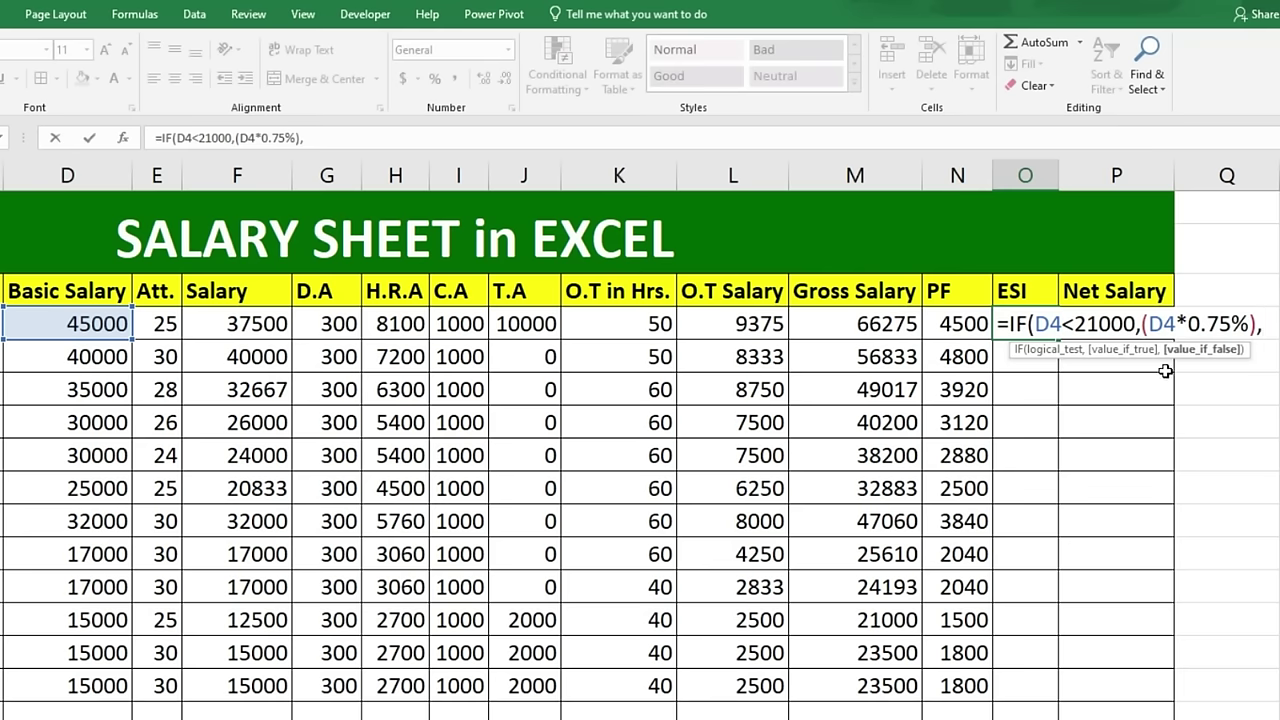
text(0)
key(Return)
key(Return)
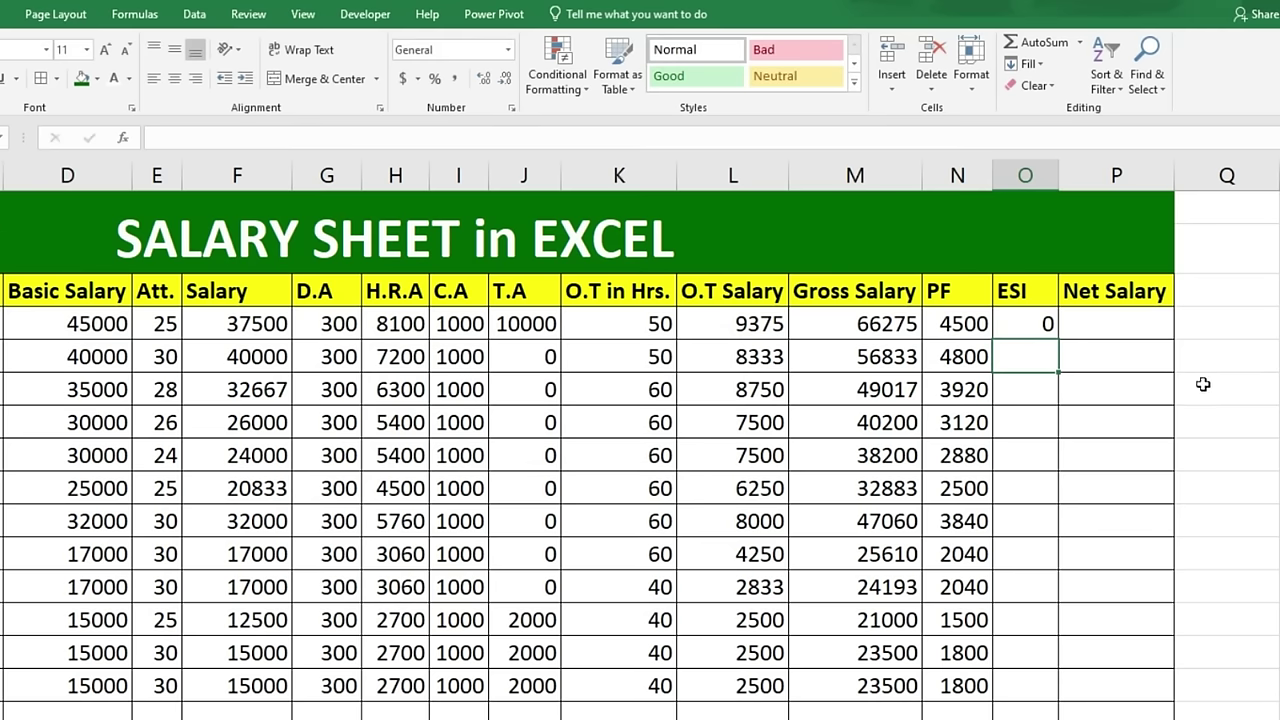
Fill the ESI formula down to O15 and compare basic salaries D11:D15 with ESI values O11:O15
click(1052, 328)
drag(1057, 338, 1026, 695)
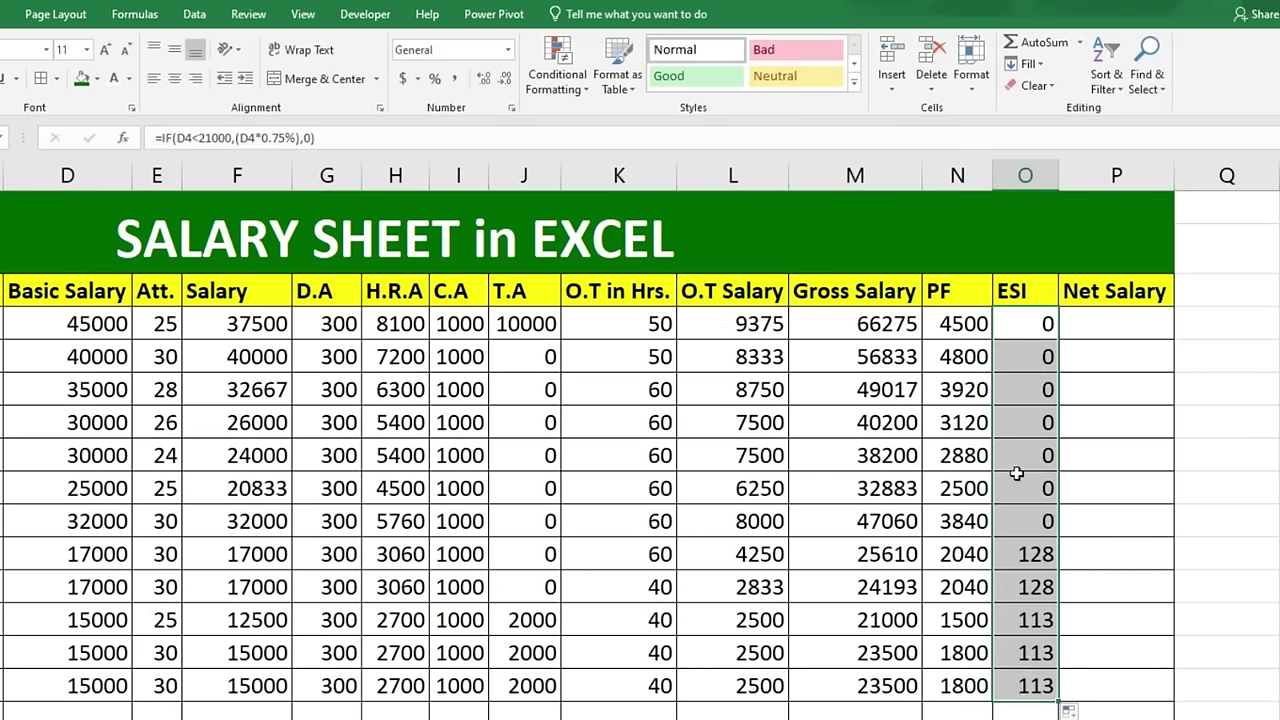
drag(95, 558, 97, 686)
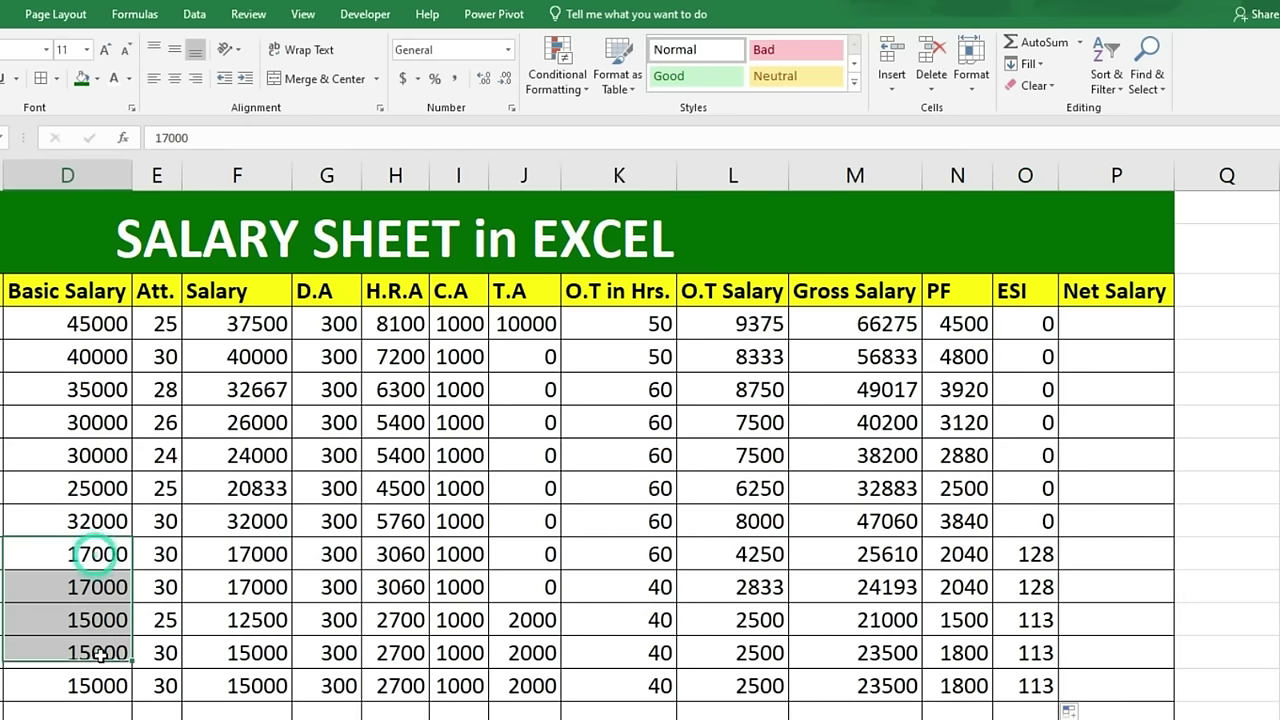
drag(1030, 558, 1030, 686)
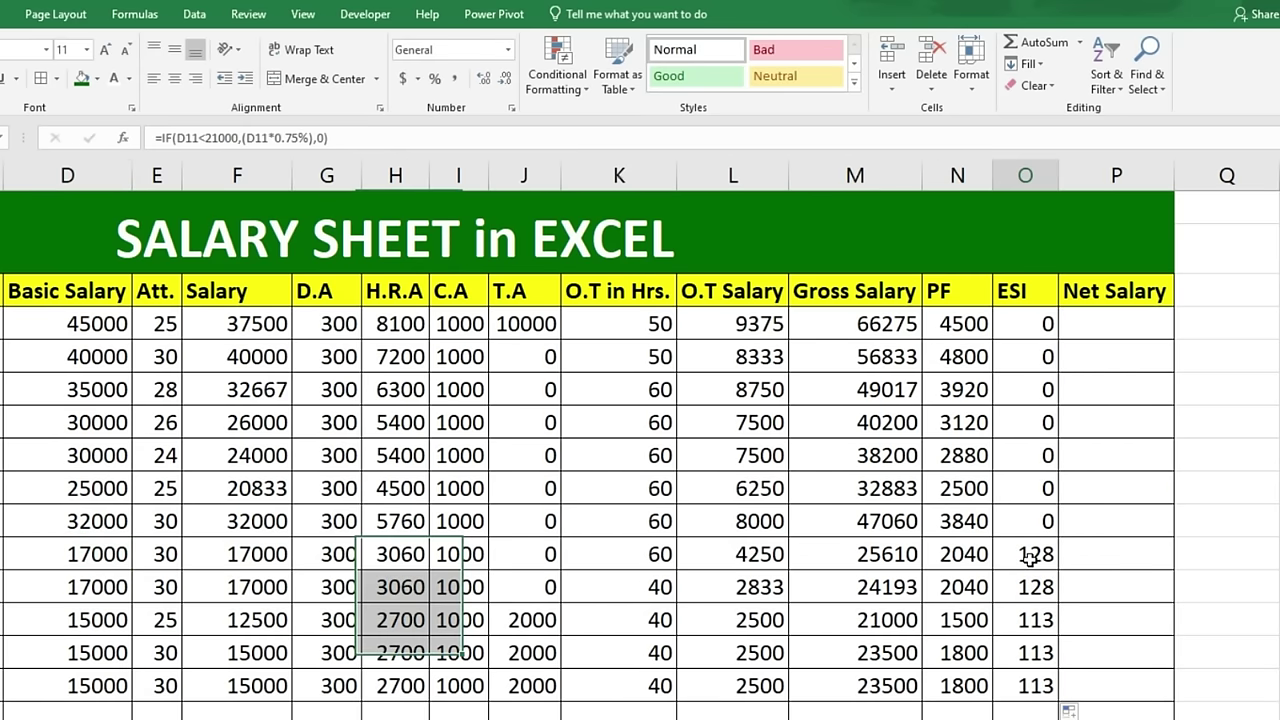
click(1108, 330)
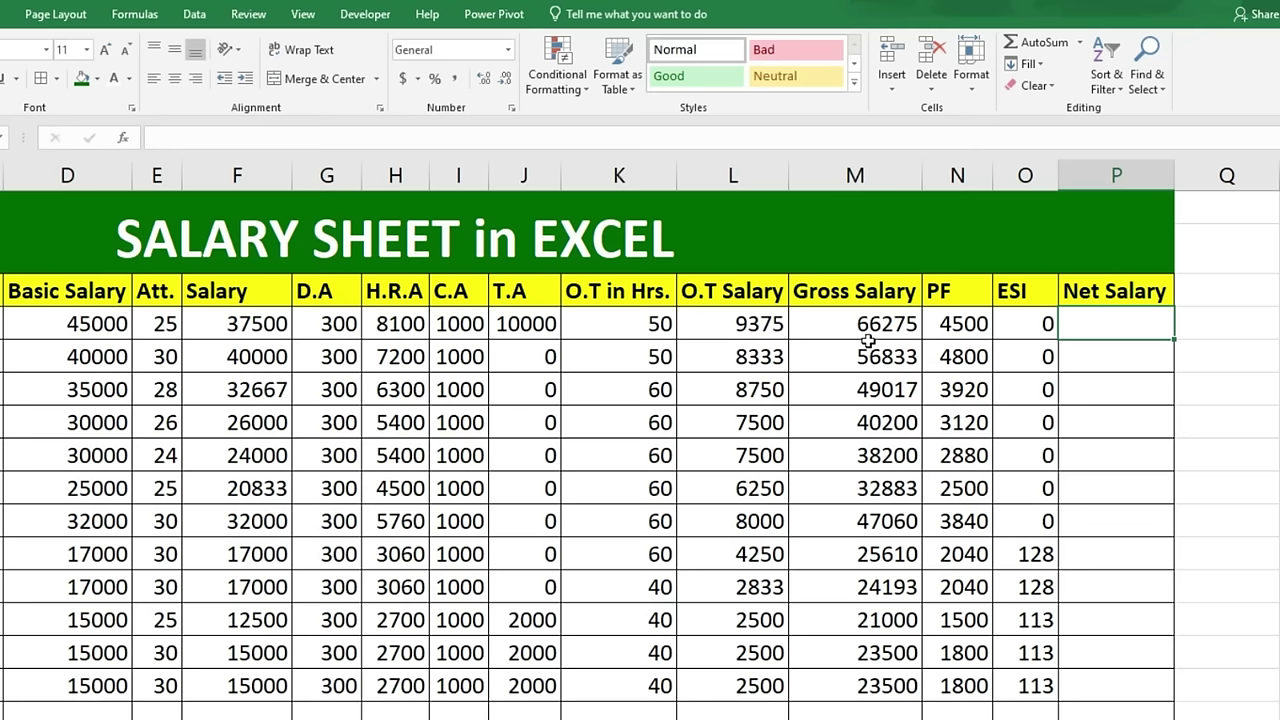
Enter =M4-N4-O4 in P4 and fill it down to P15, giving 61775 down to 21588
text(=)
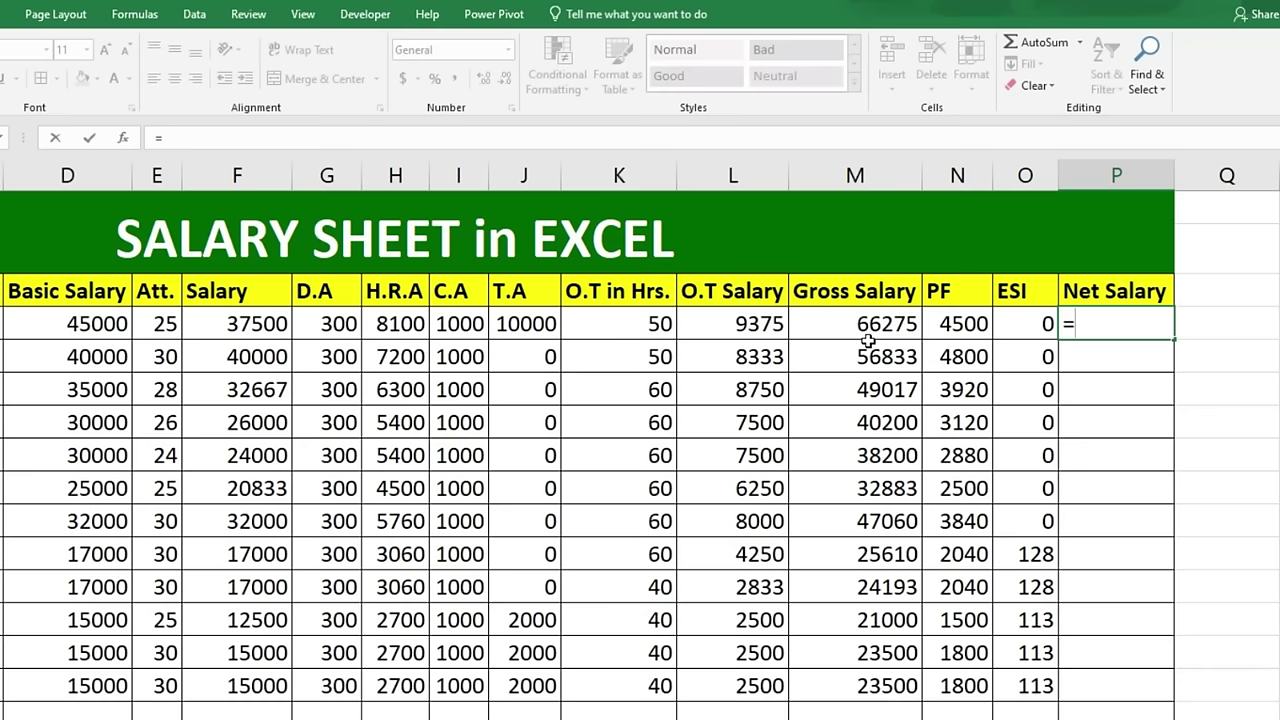
click(867, 330)
text(-)
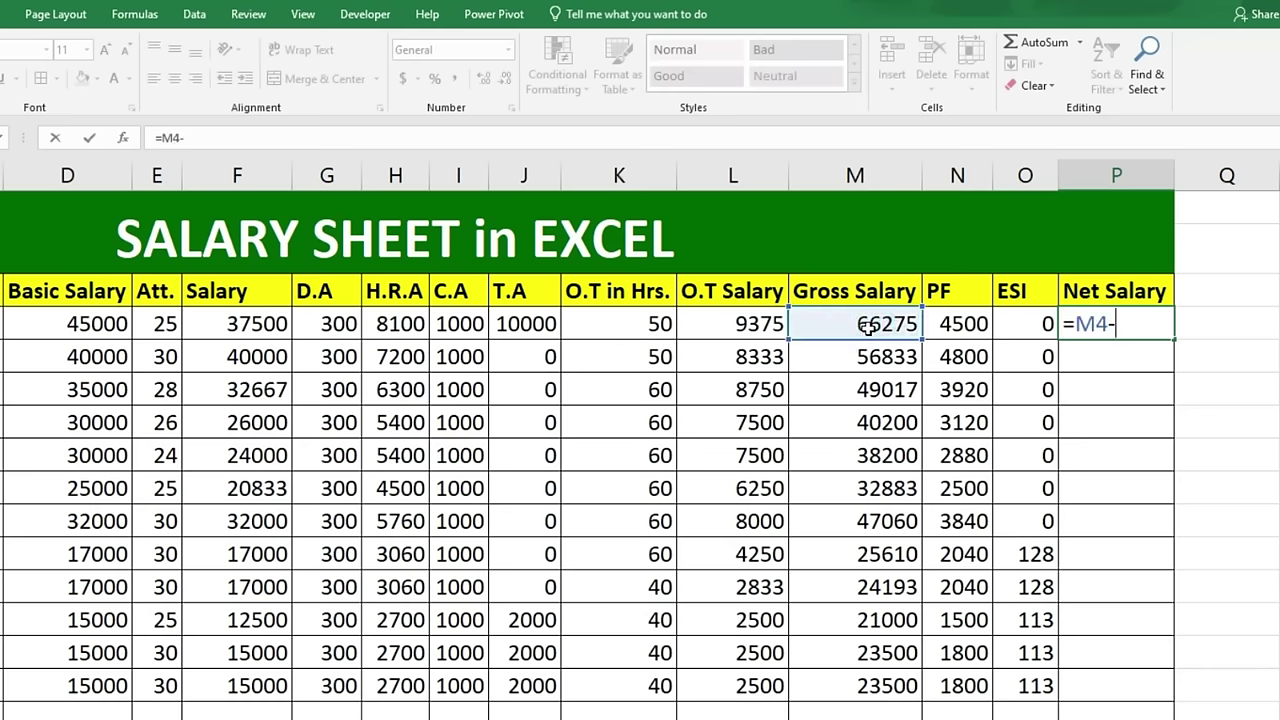
click(951, 323)
text(-)
click(1013, 323)
key(Return)
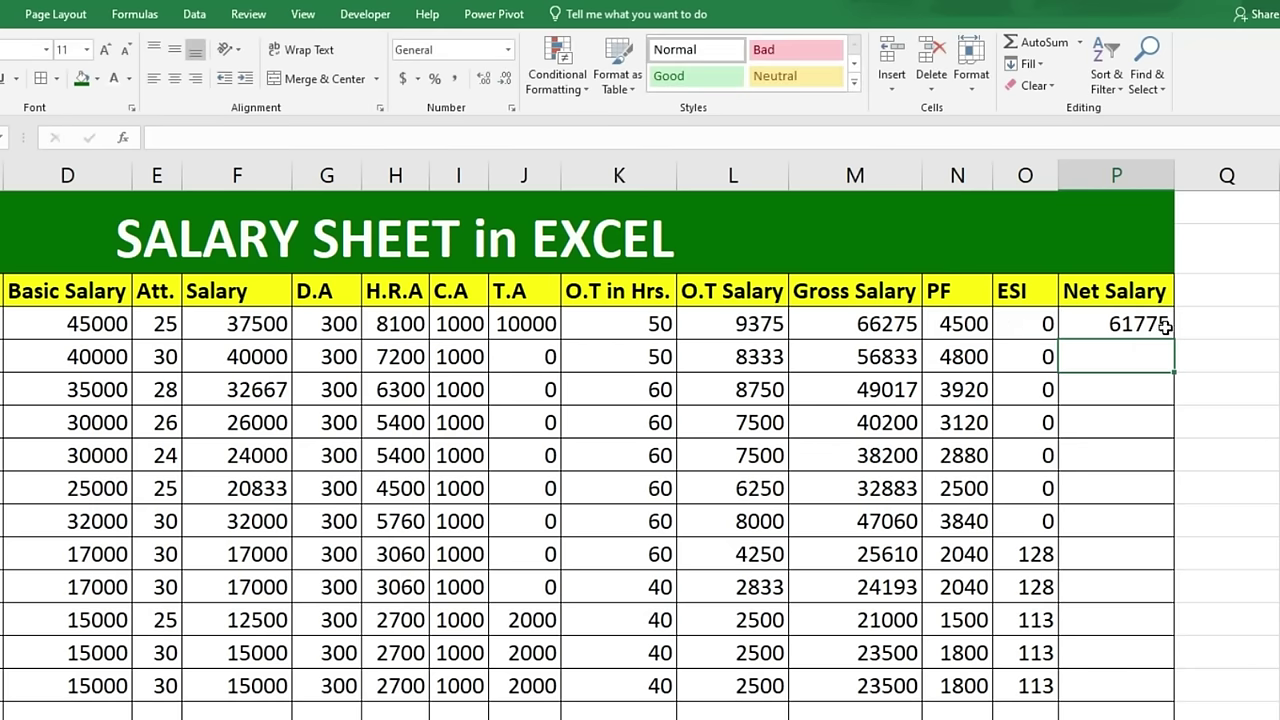
click(1140, 325)
drag(1174, 340, 1130, 688)
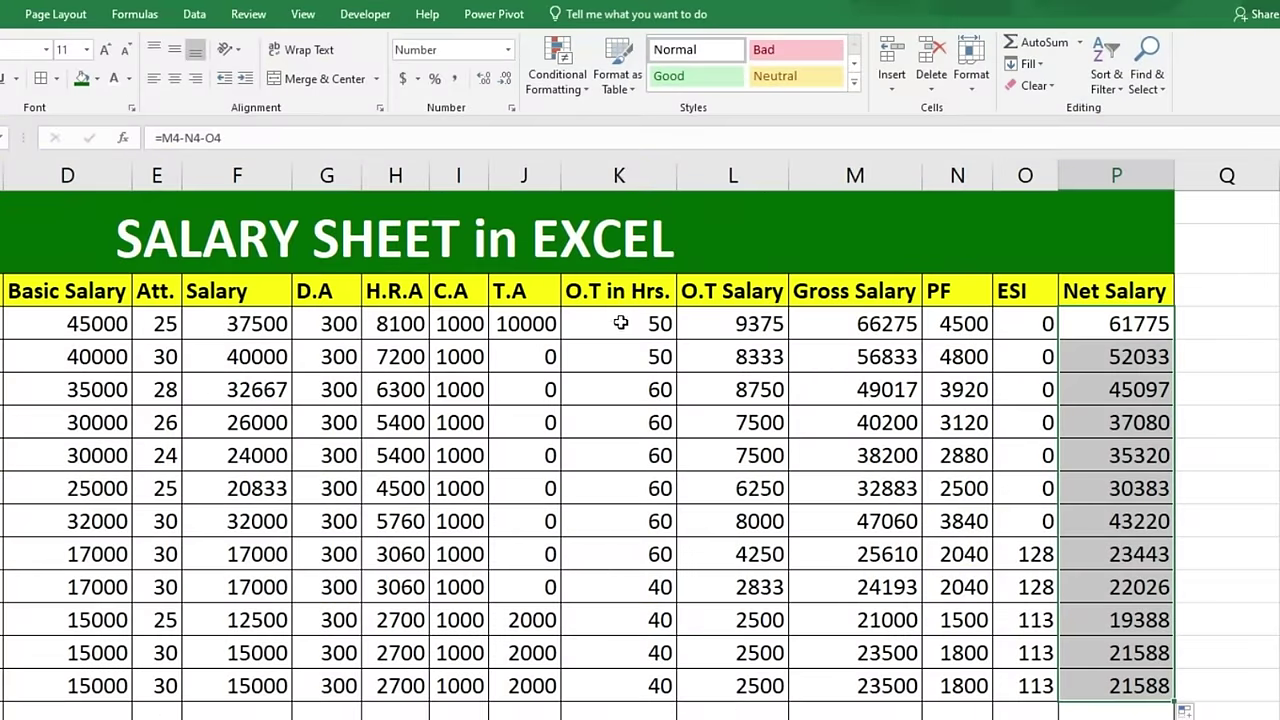
drag(620, 322, 637, 684)
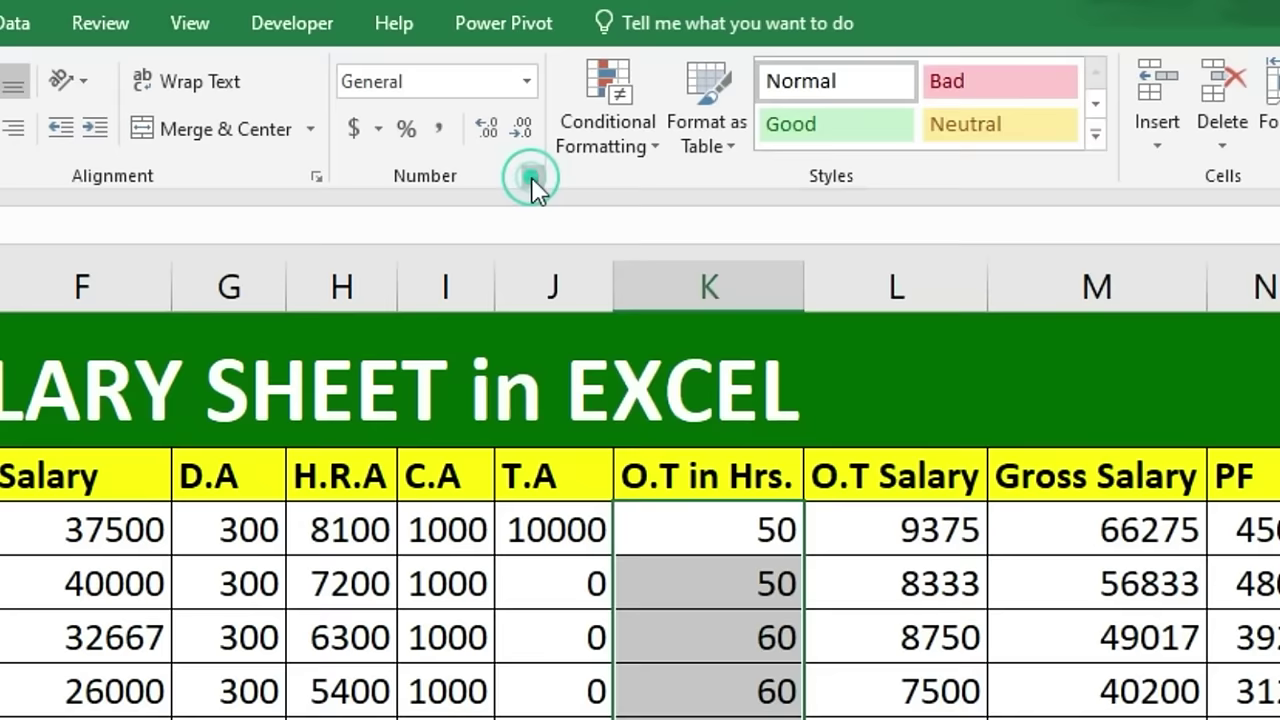
Give the selected overtime hours the custom number format # "Hrs", so 50 shows as 50 Hrs
click(826, 178)
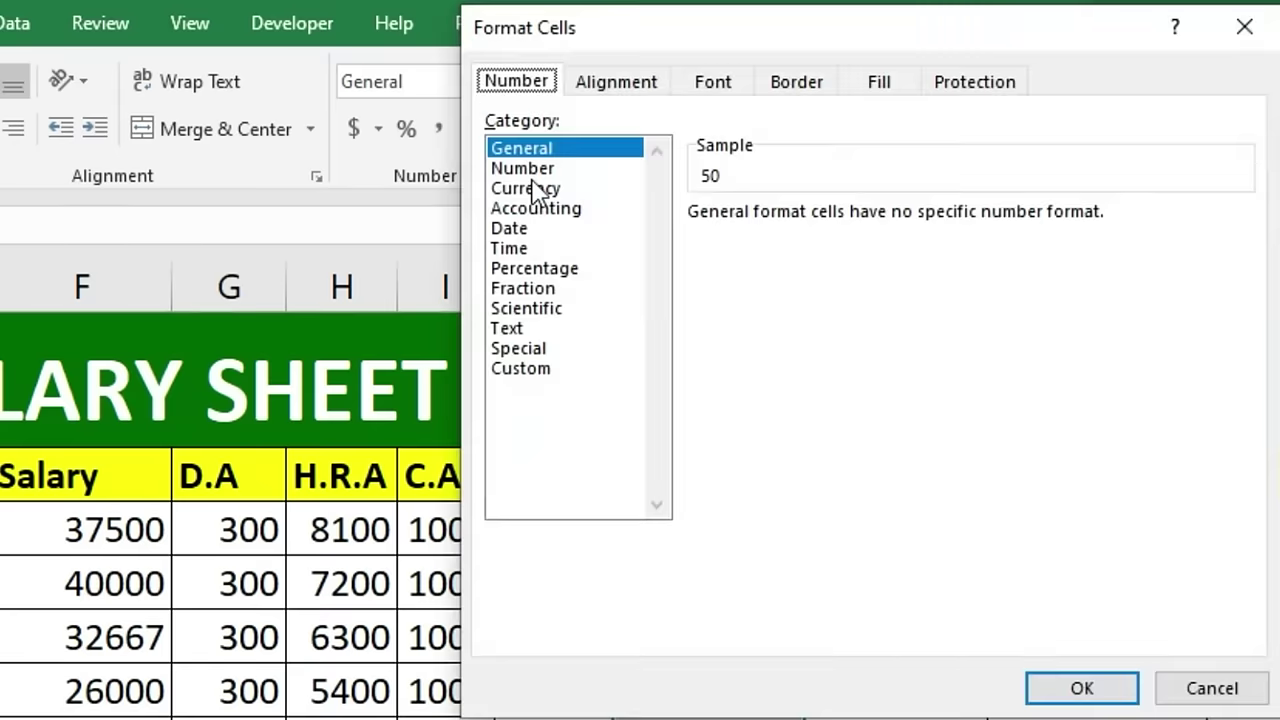
click(520, 368)
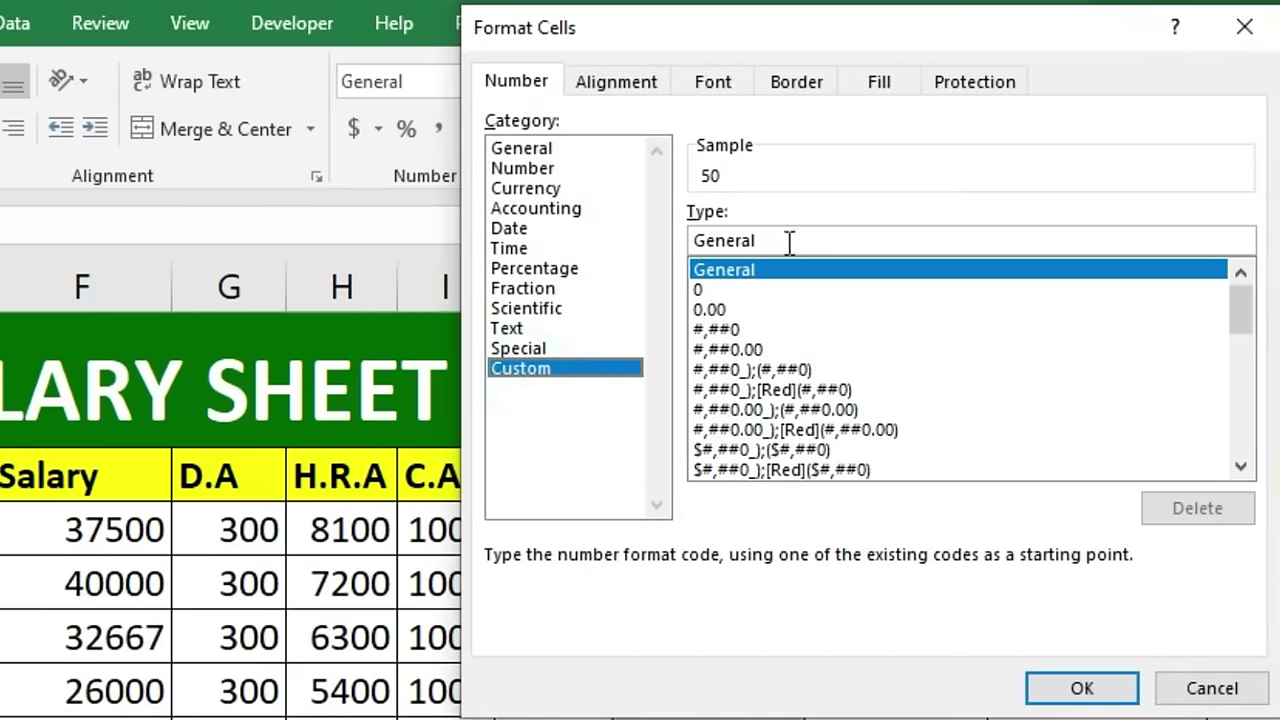
drag(787, 241, 675, 255)
key(BackSpace)
text(#)
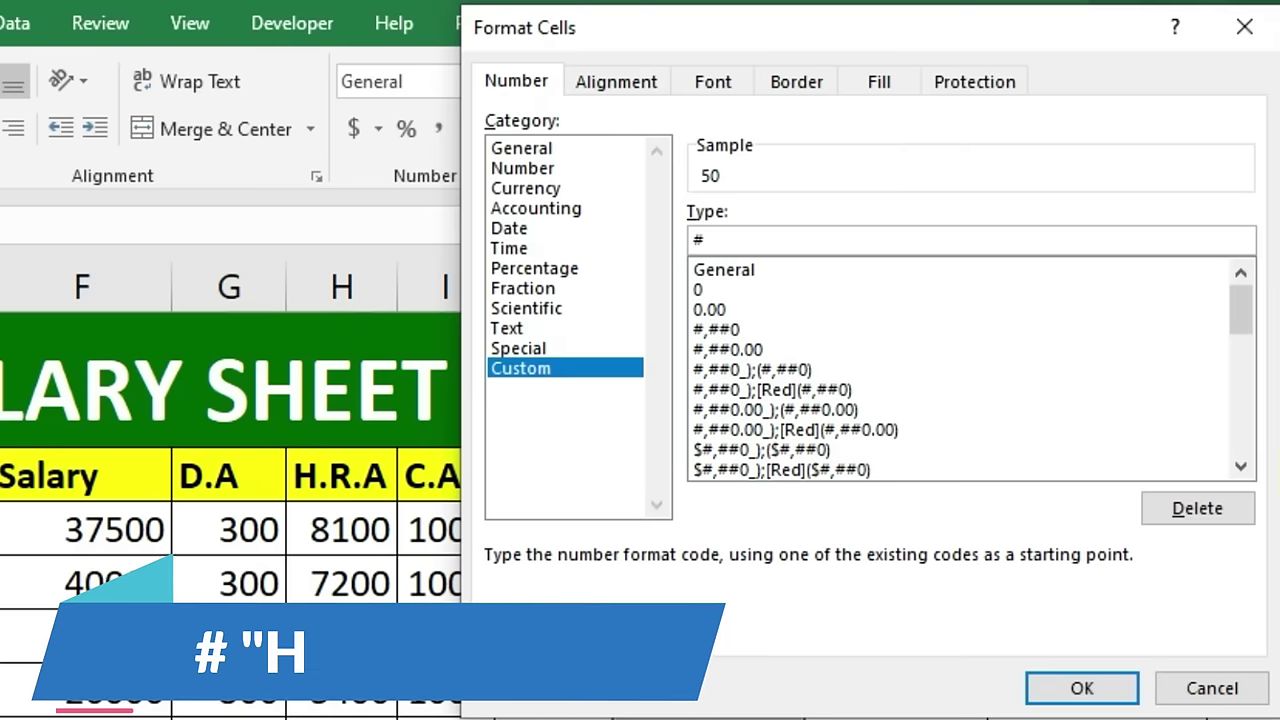
text( "H)
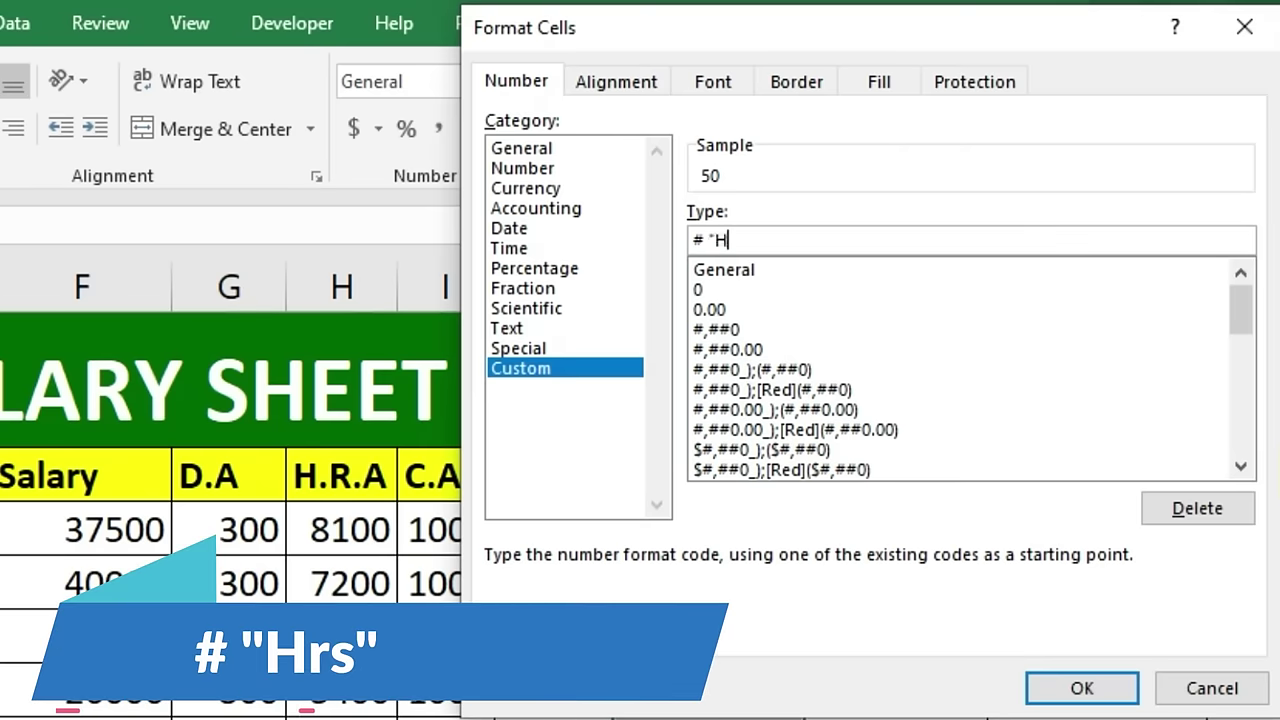
text(rs")
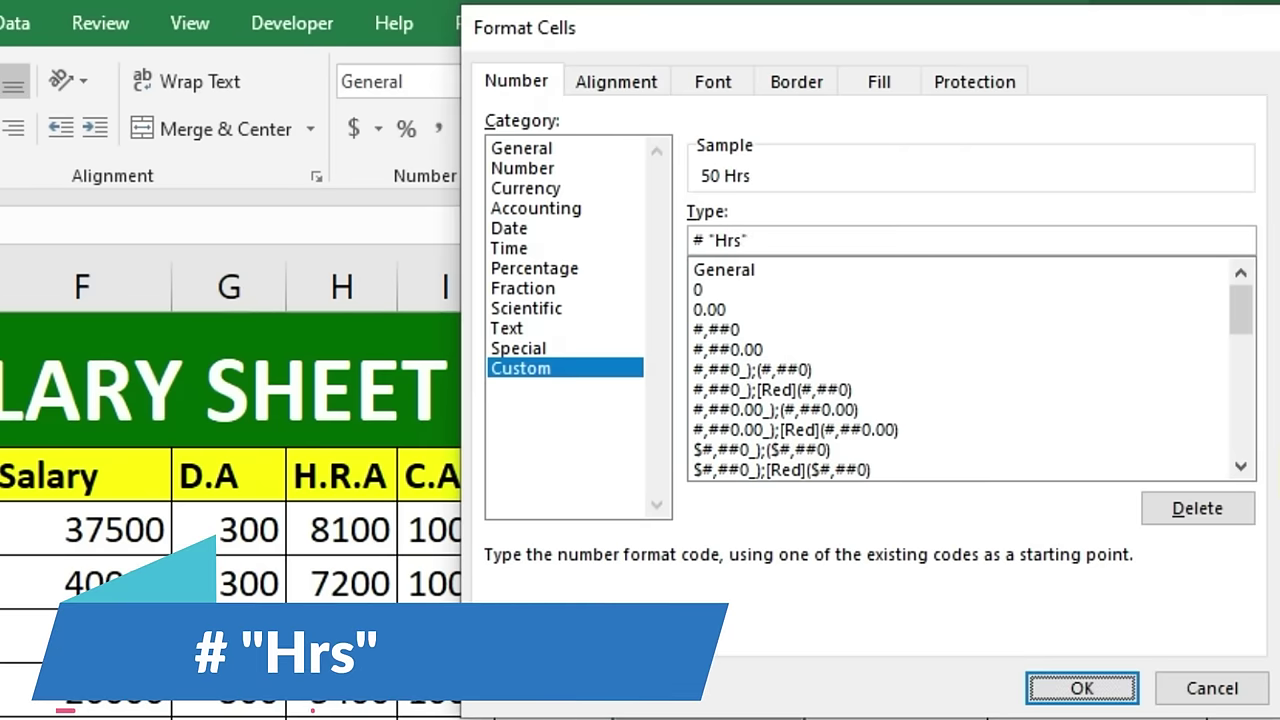
click(1082, 688)
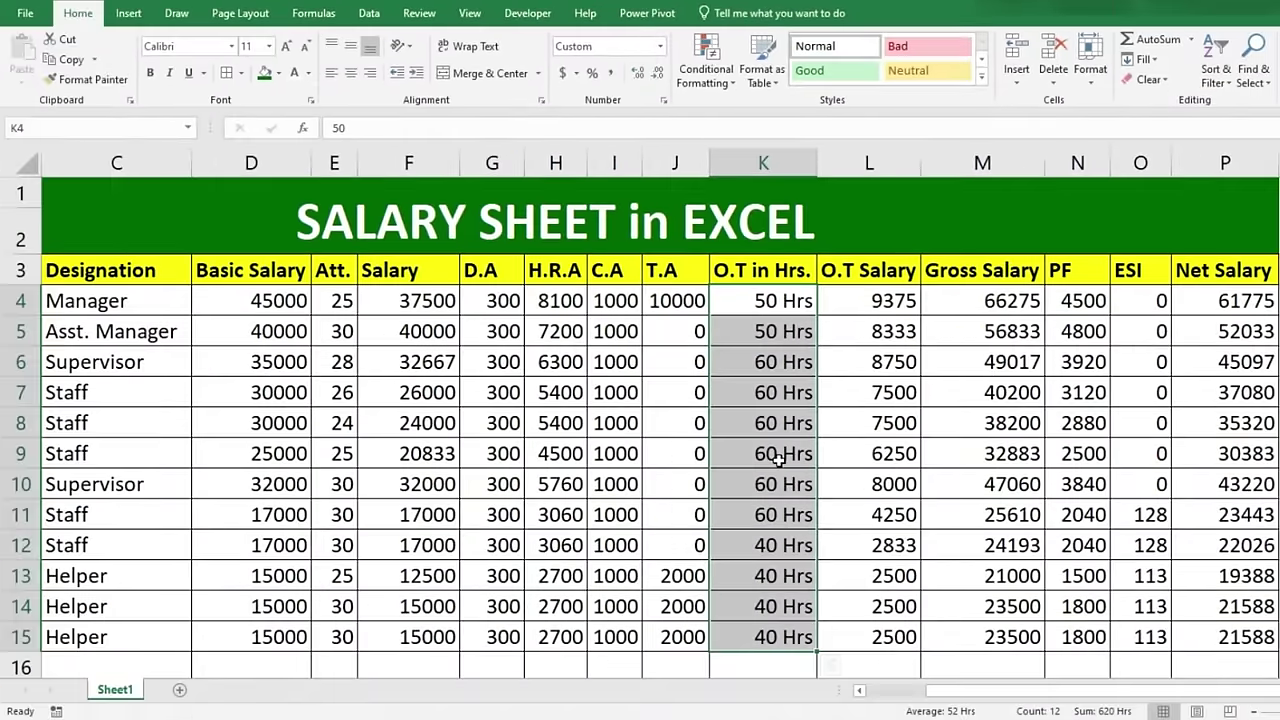
Apply Comma Style with no decimals to Basic Salary D4:D15, showing 45,000 to 15,000
drag(262, 300, 270, 636)
click(860, 105)
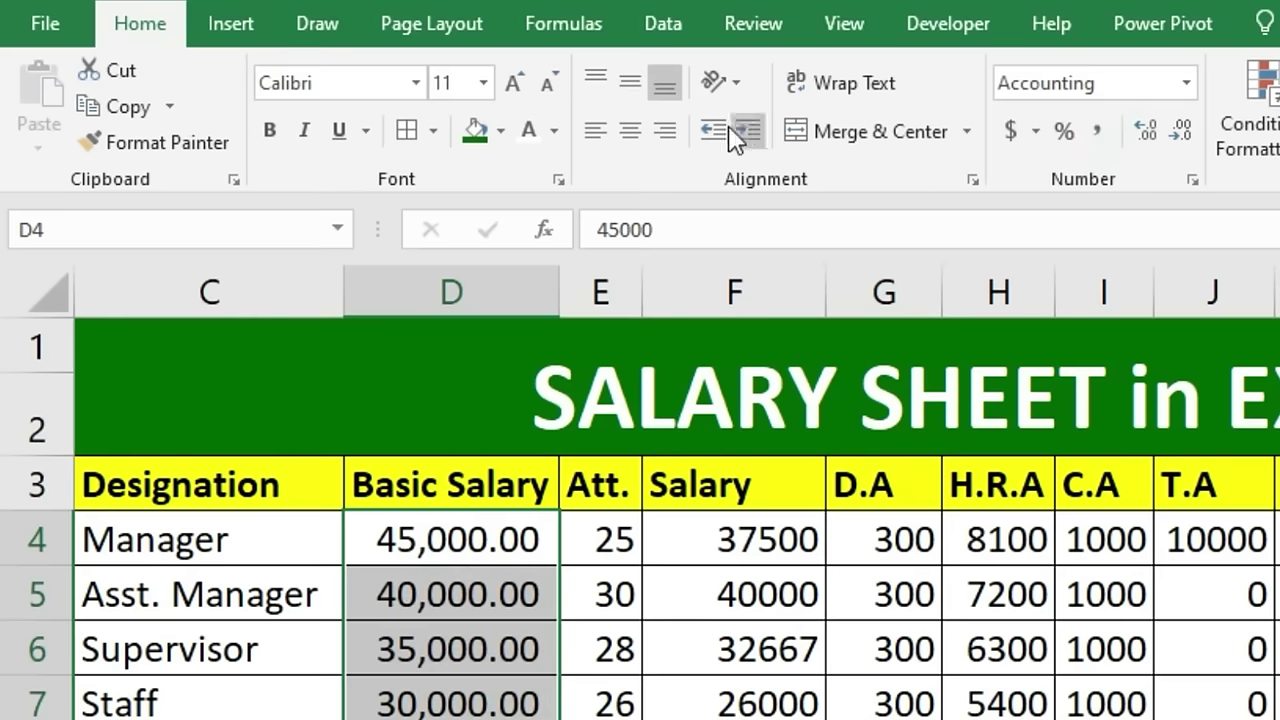
click(1188, 137)
click(1188, 137)
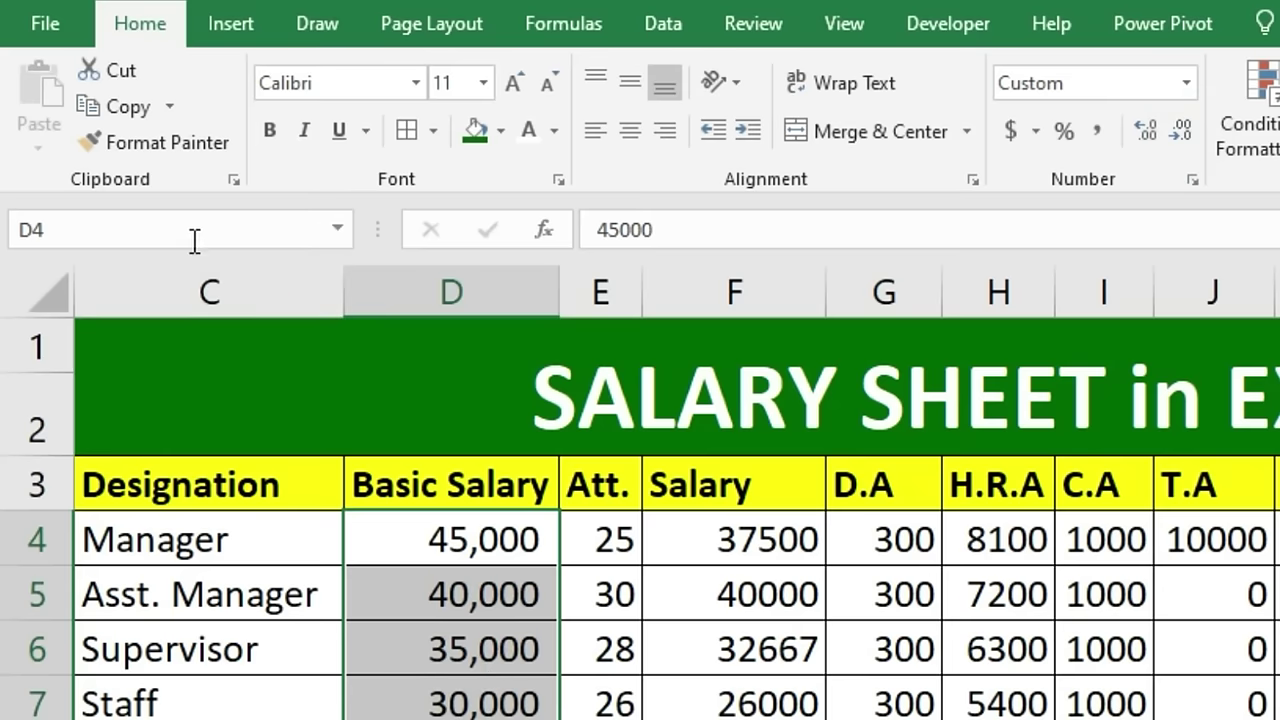
click(180, 142)
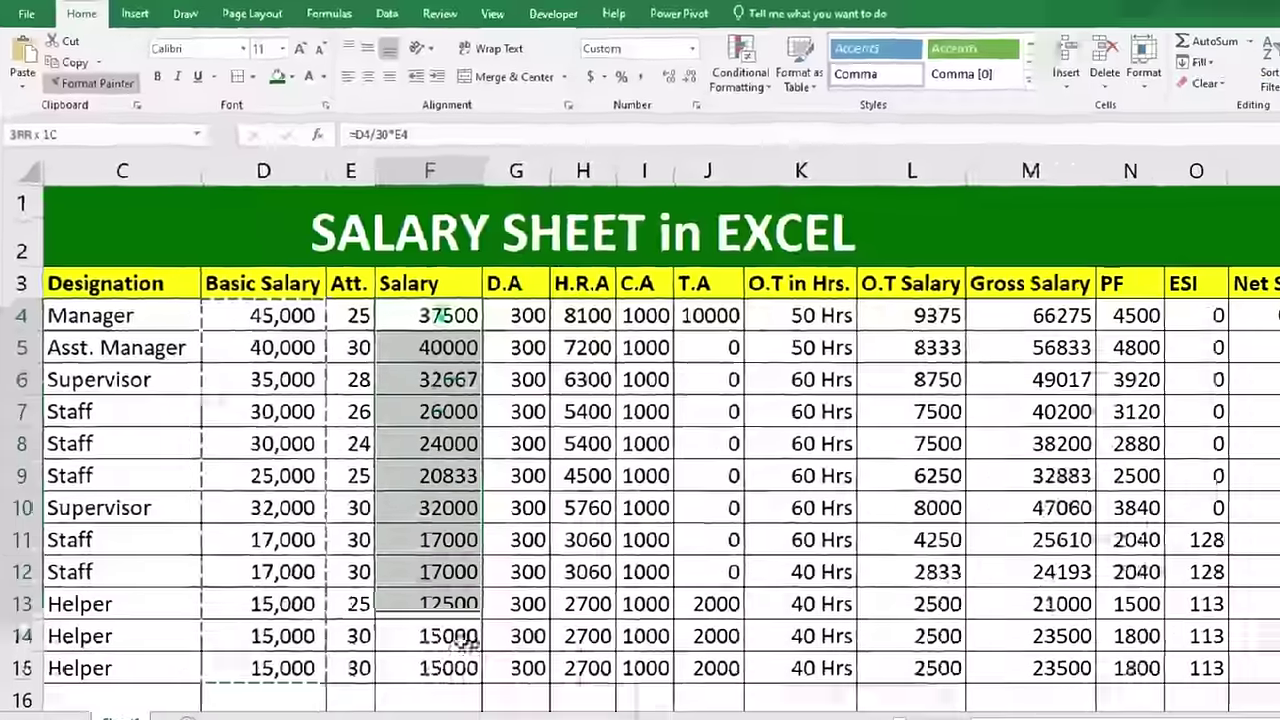
Copy the comma format onto Salary, O.T Salary through PF, and Net Salary, autofitting PF
drag(417, 300, 438, 630)
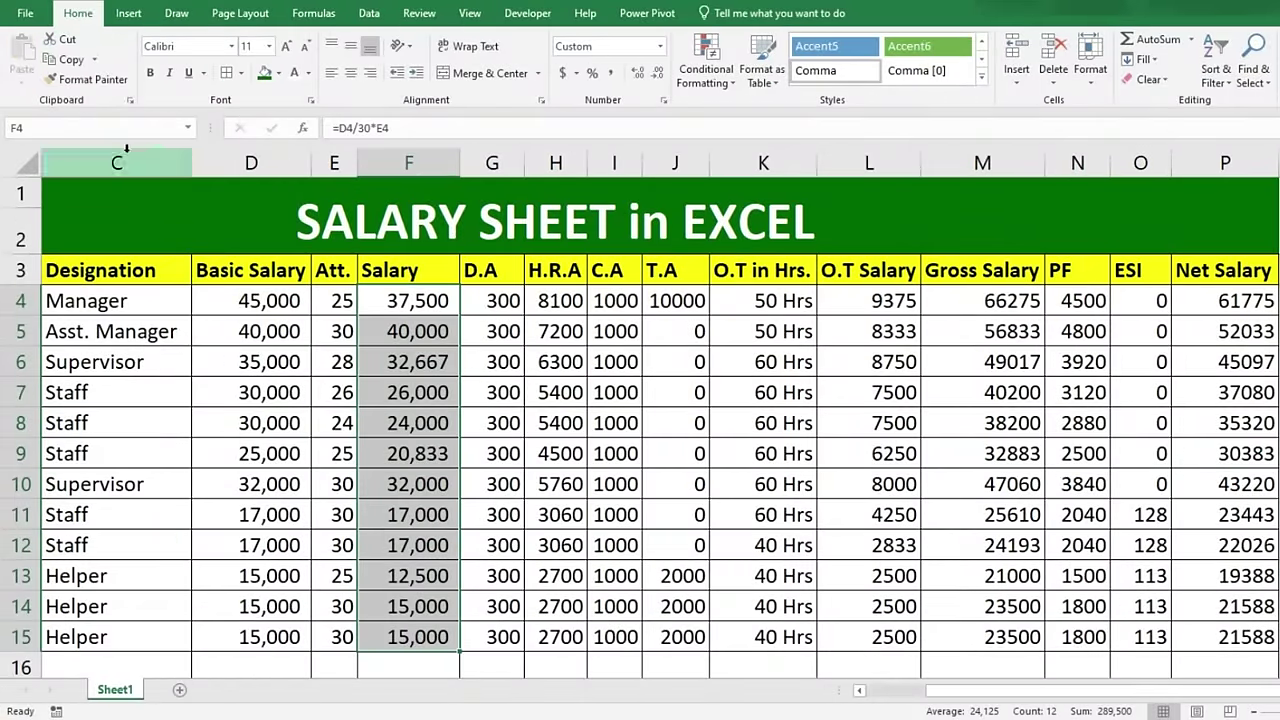
click(88, 79)
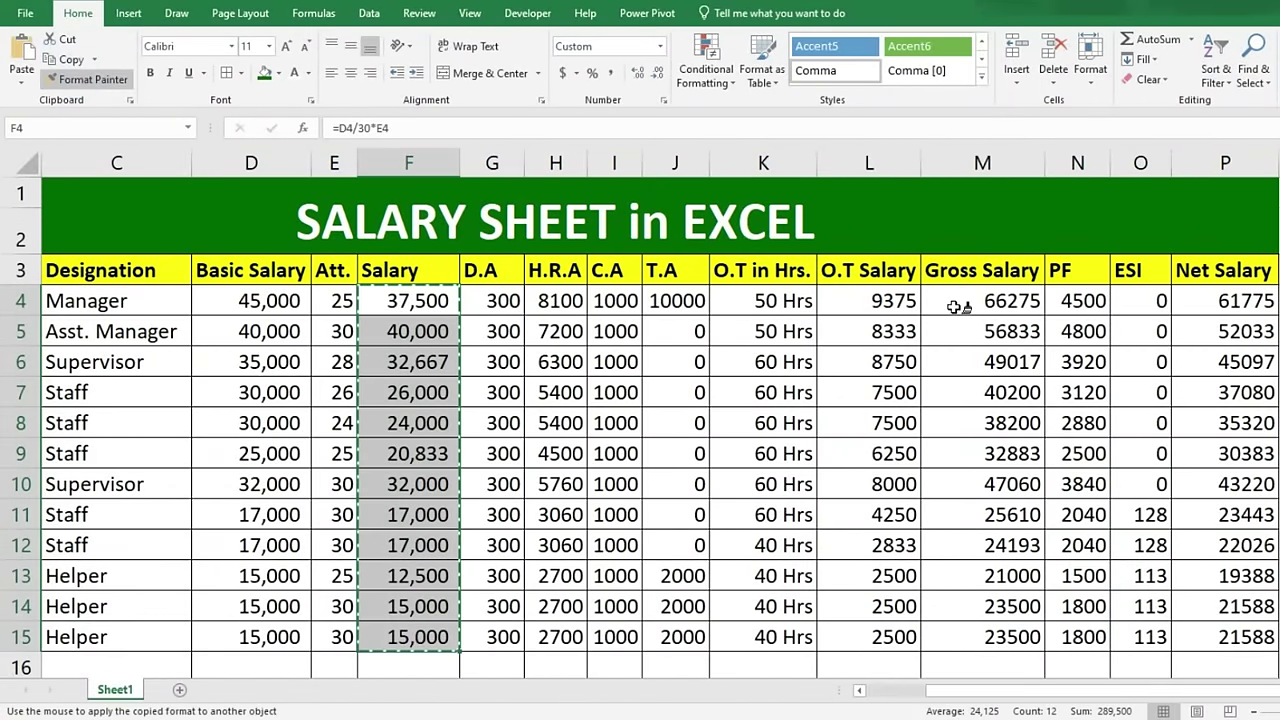
mouse_move(876, 303)
mouse_down()
mouse_move(1040, 310)
mouse_move(1064, 633)
mouse_up()
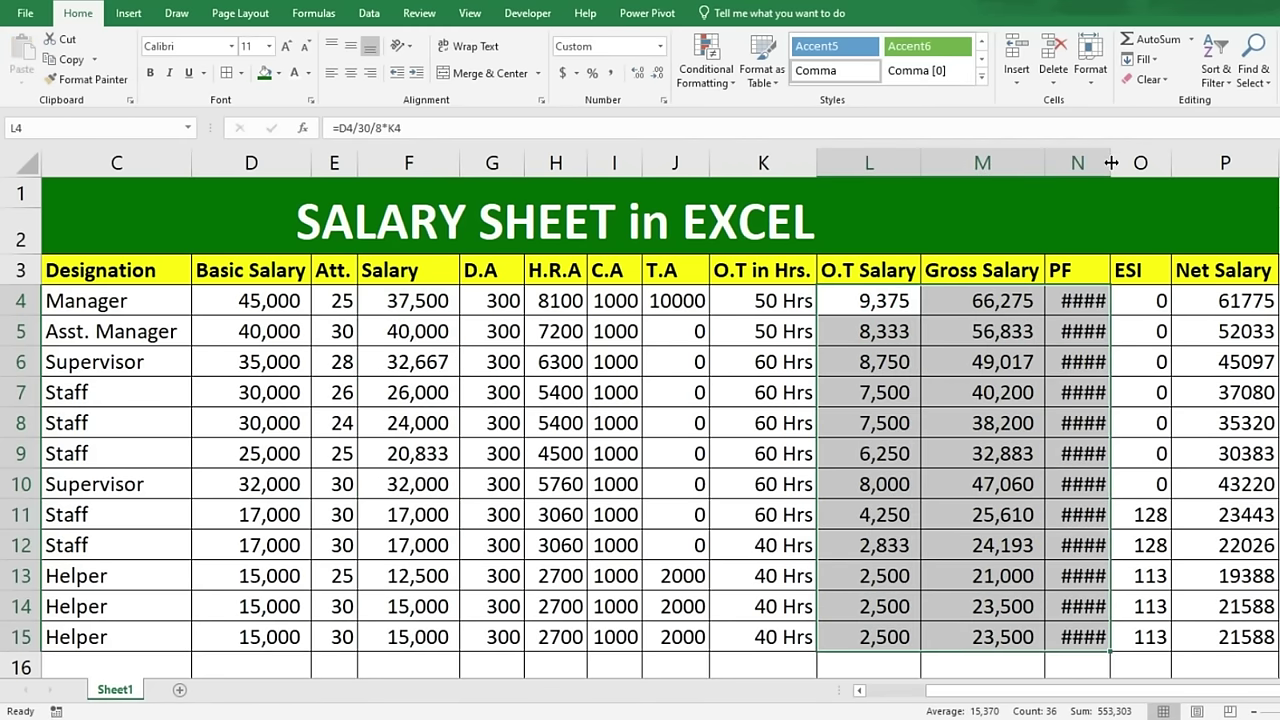
double_click(1110, 162)
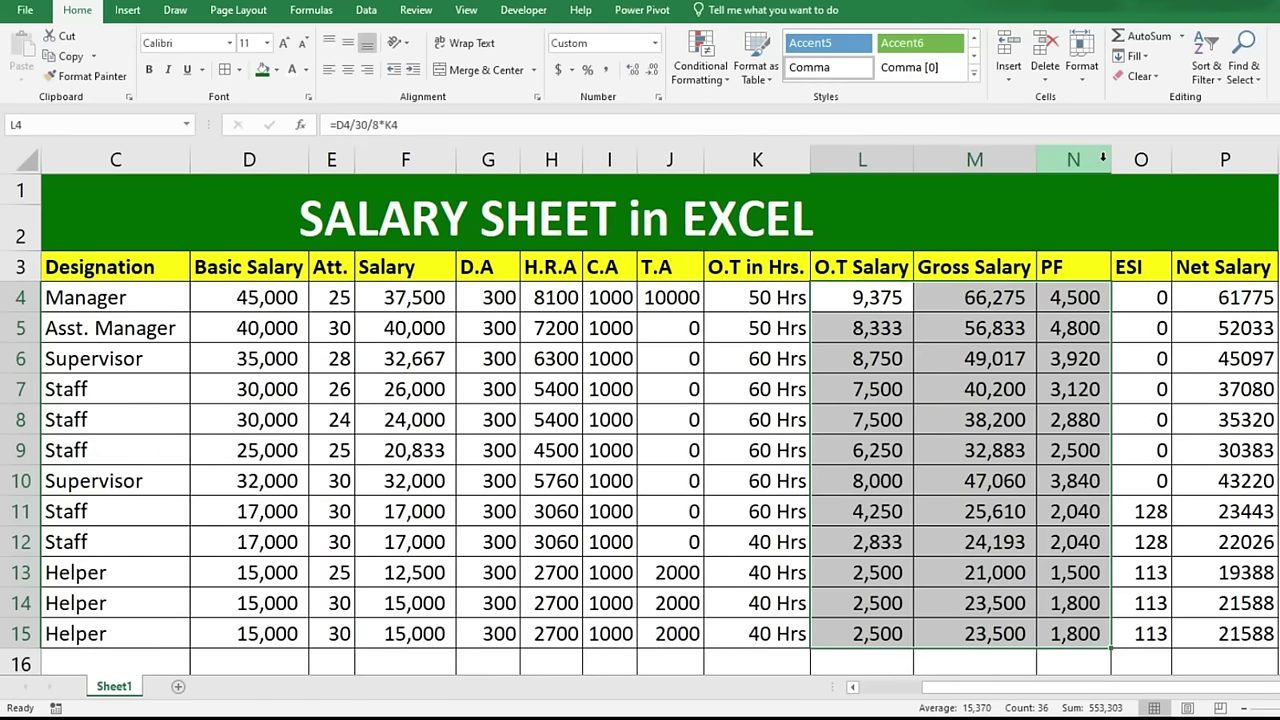
click(90, 76)
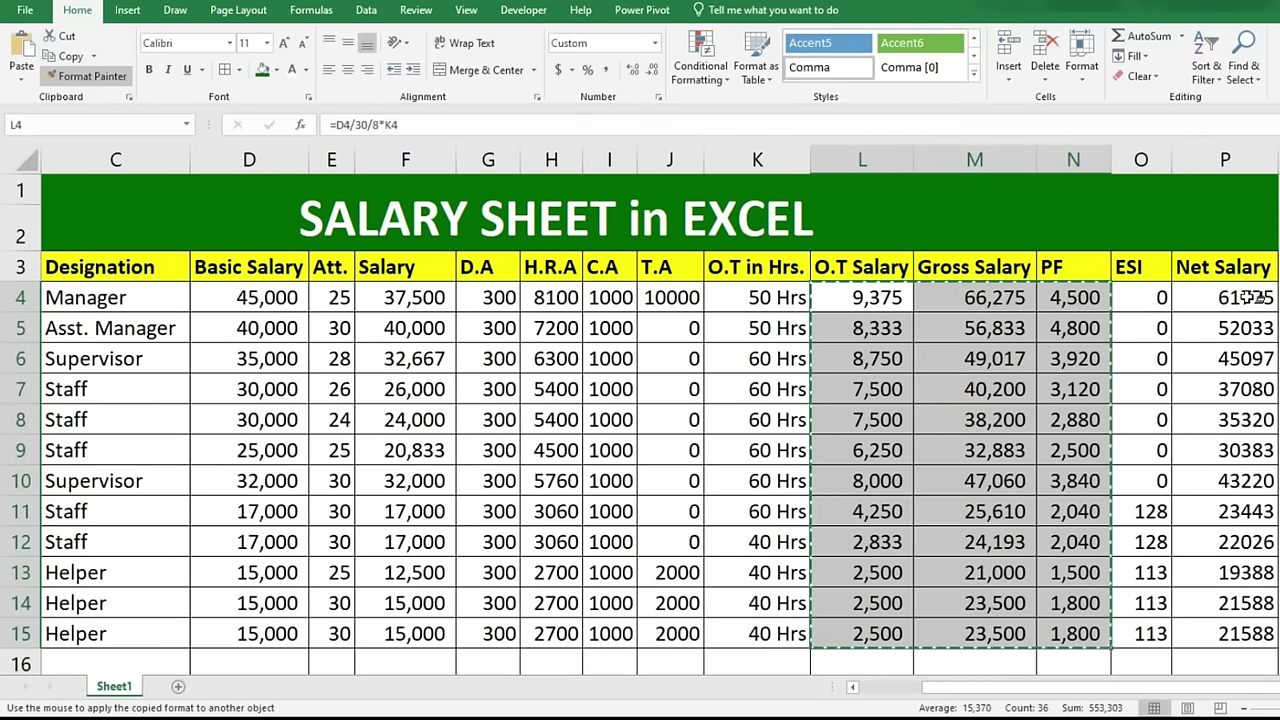
drag(1255, 297, 1252, 633)
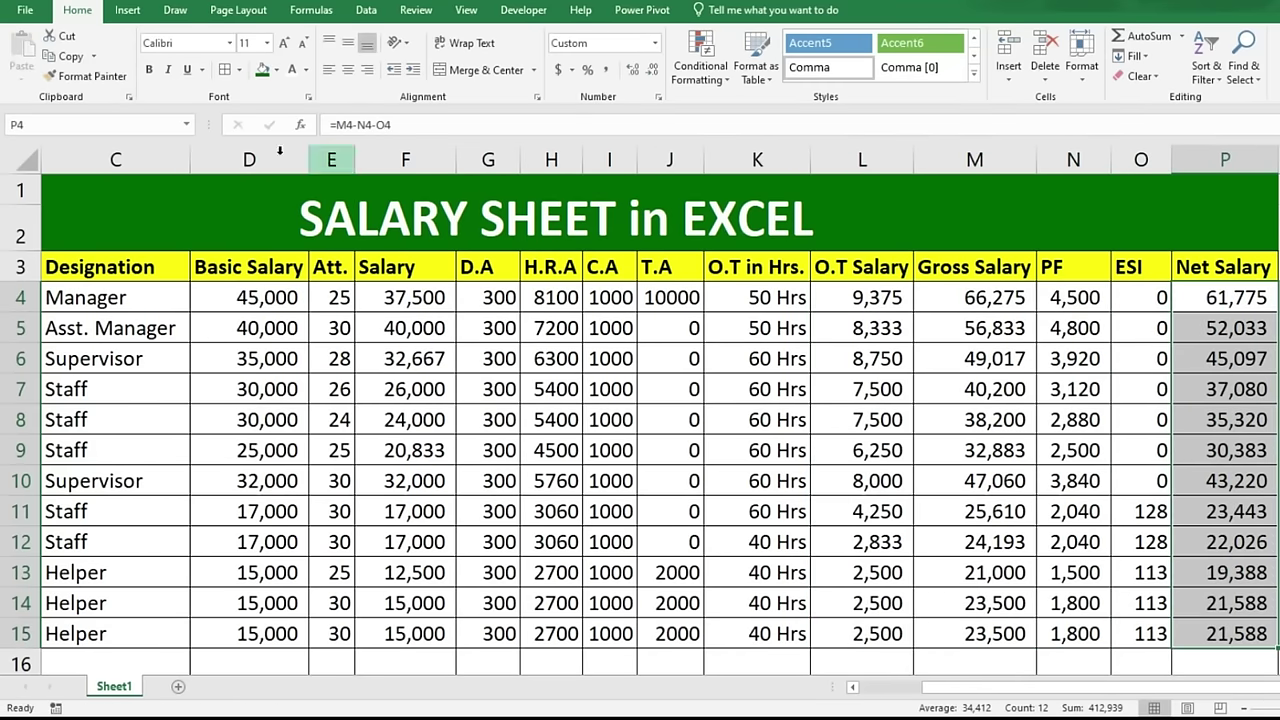
Copy the comma format onto C.A, T.A and H.R.A, autofitting each column to show values
click(90, 76)
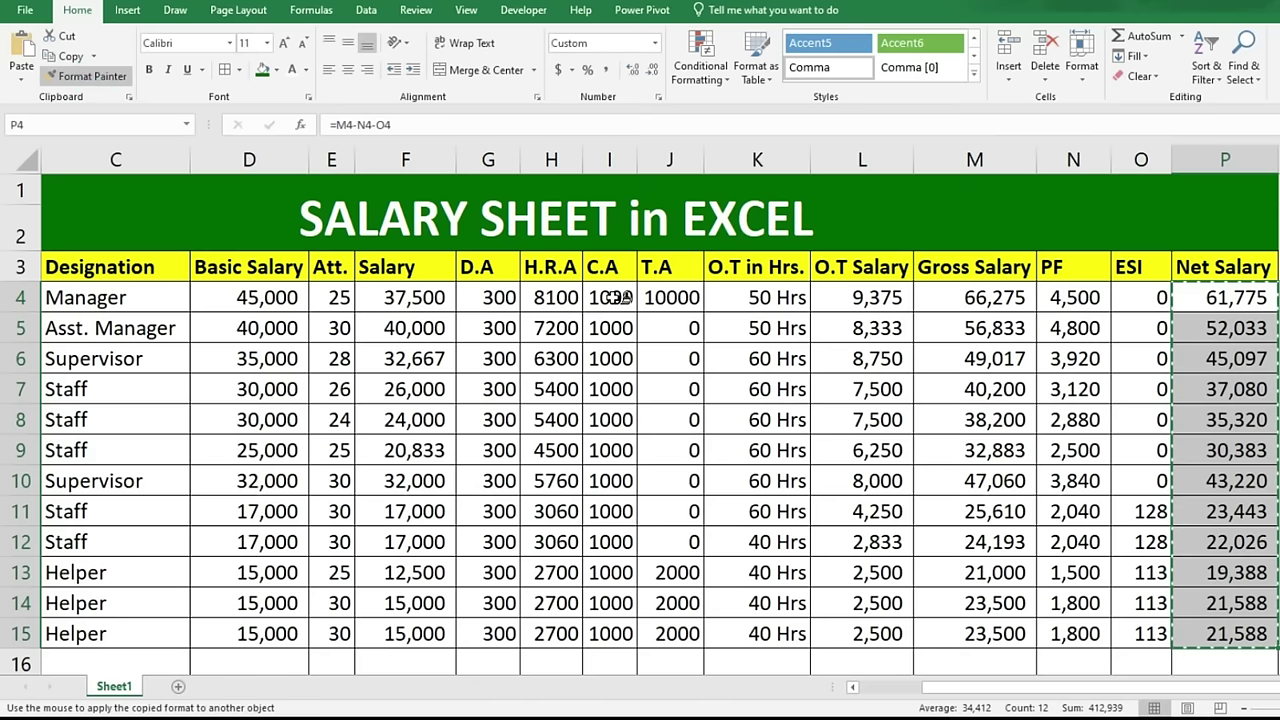
drag(618, 297, 688, 638)
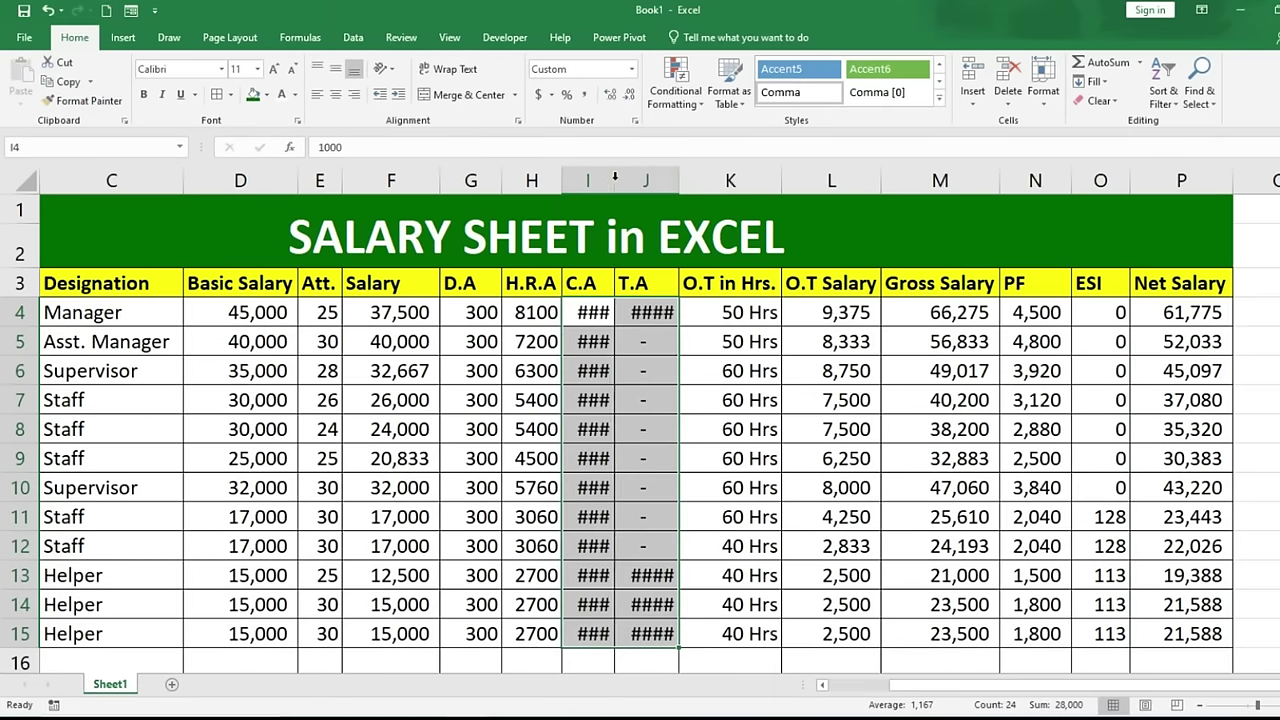
double_click(614, 177)
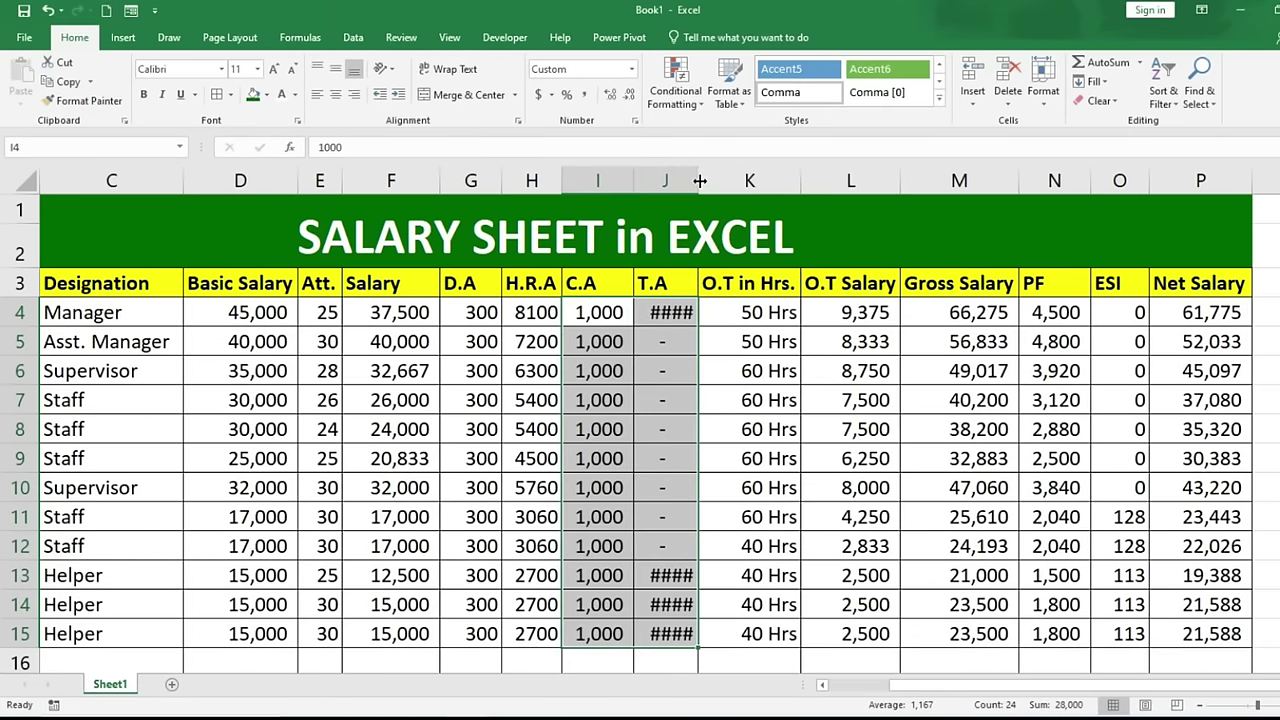
double_click(700, 180)
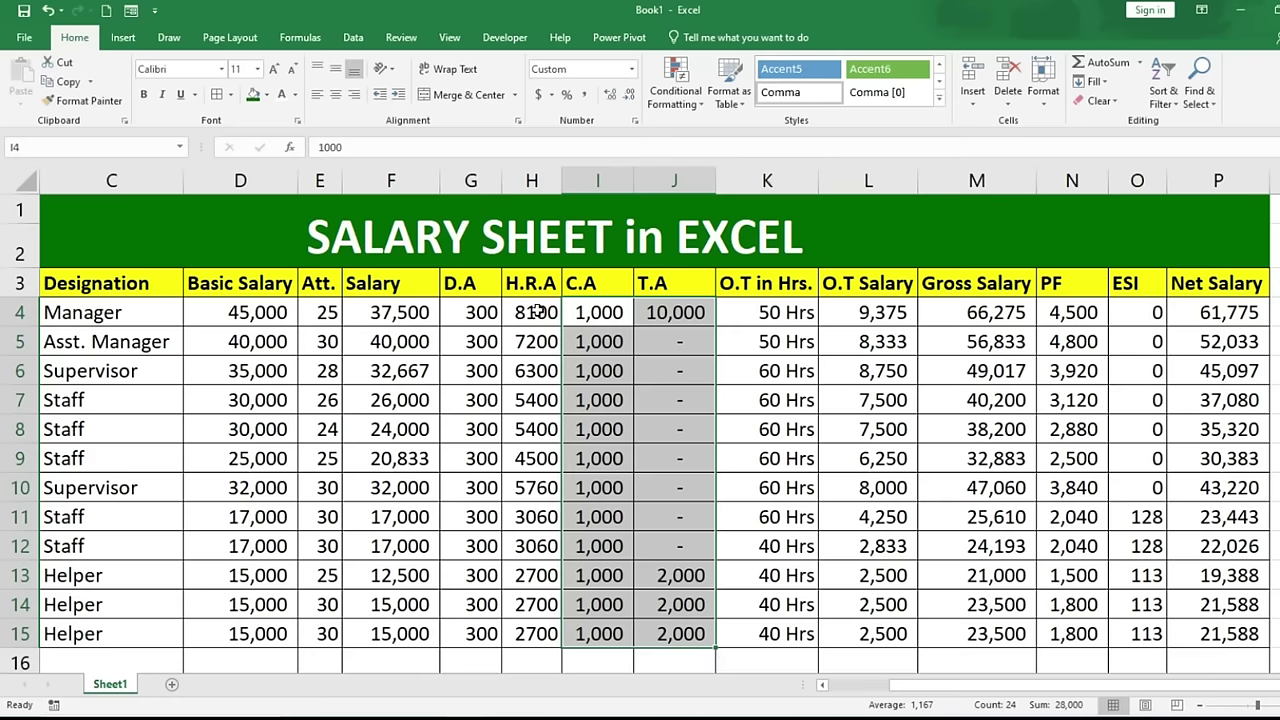
click(85, 100)
drag(530, 312, 524, 633)
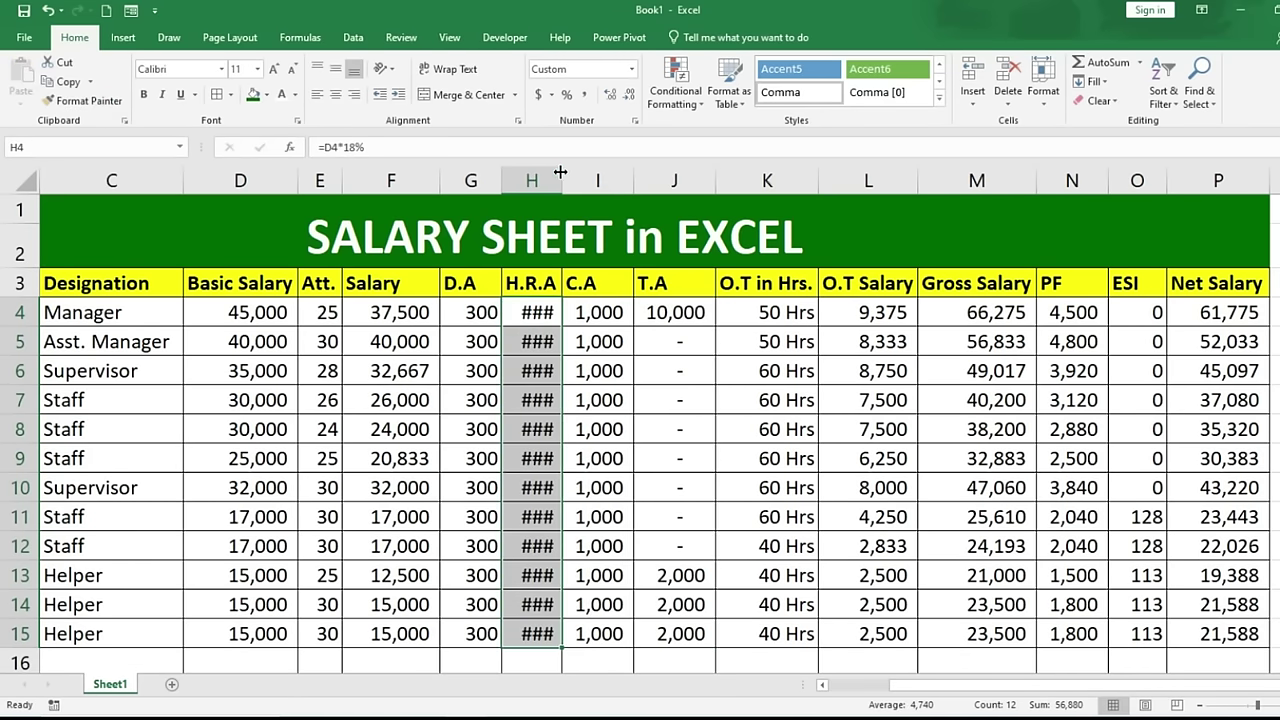
double_click(562, 180)
click(783, 485)
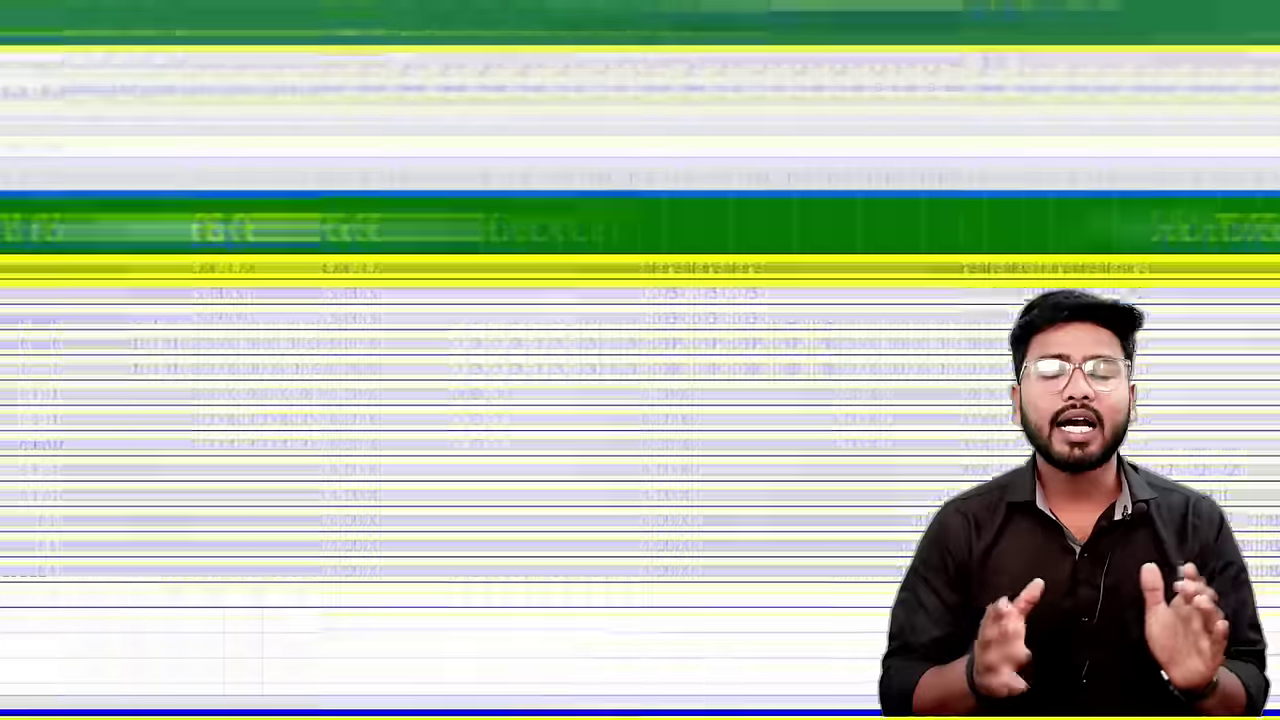